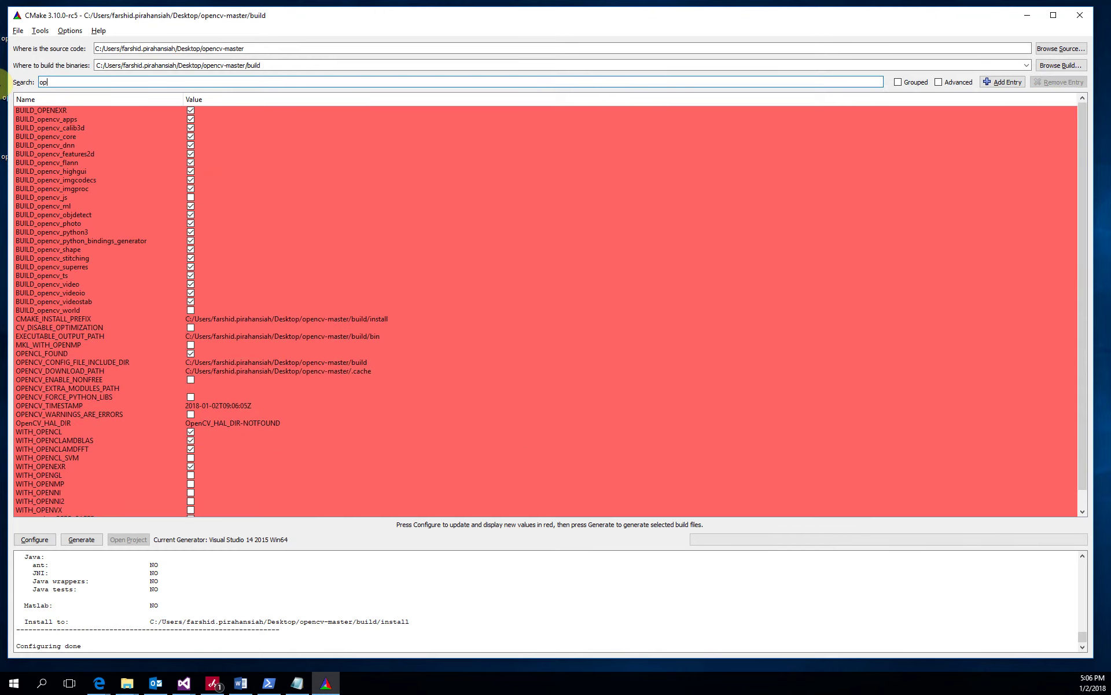
Filter the entries by "opencl" and disable OPENCL_FOUND, WITH_OPENCL, WITH_OPENCLAMDBLAS and WITH_OPENCLAMDFFT.
type("ncl")
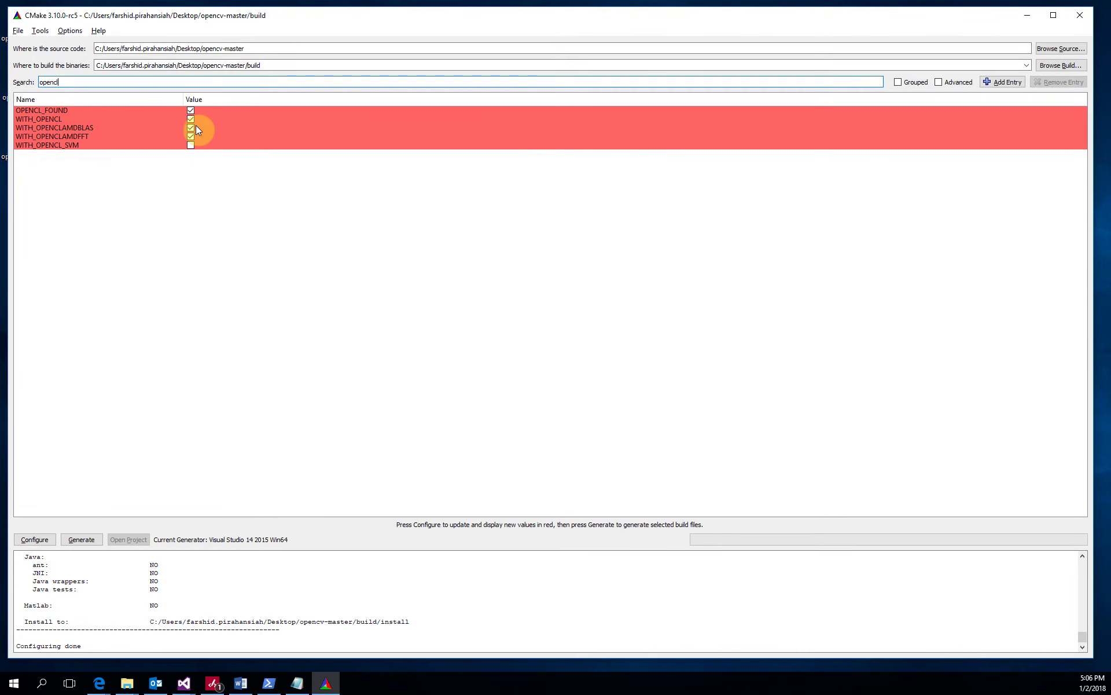
left_click(190, 110)
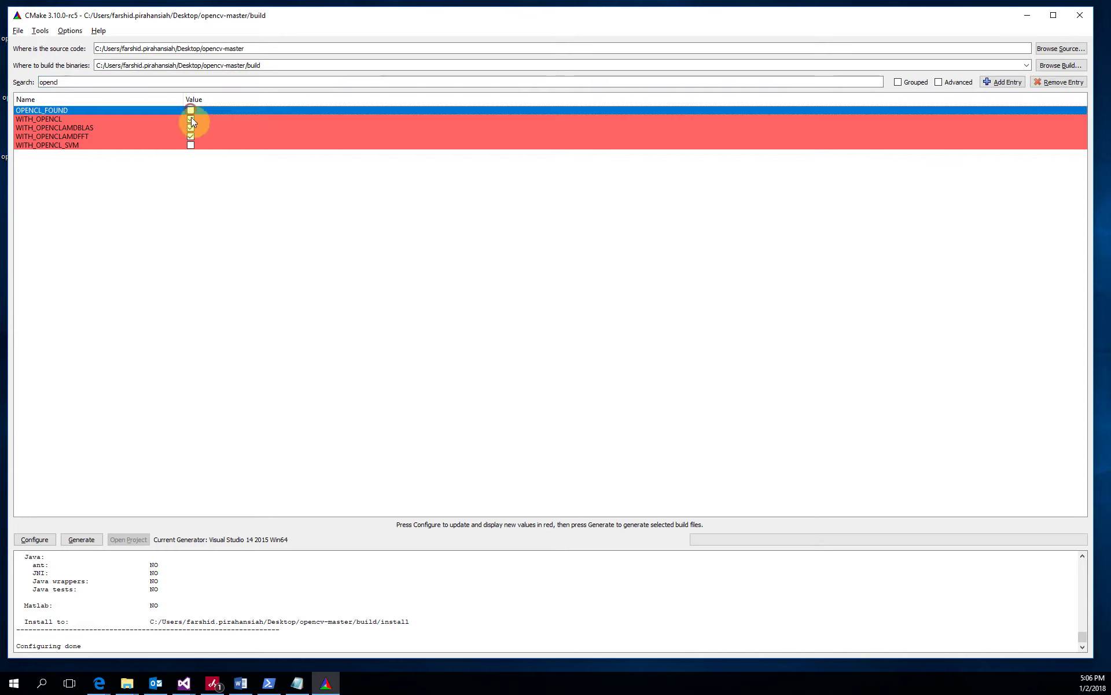
left_click(191, 119)
left_click(192, 127)
left_click(191, 136)
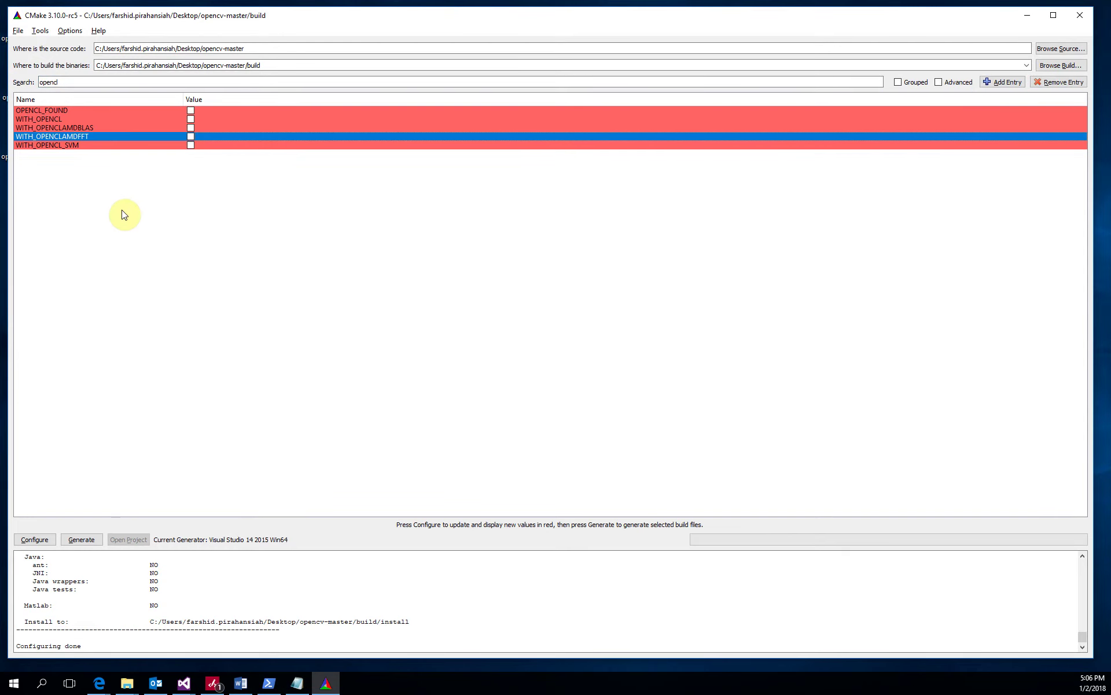
Replace the search filter with "cont" to look for the contrib modules entry.
double_click(70, 82)
key("BackSpace")
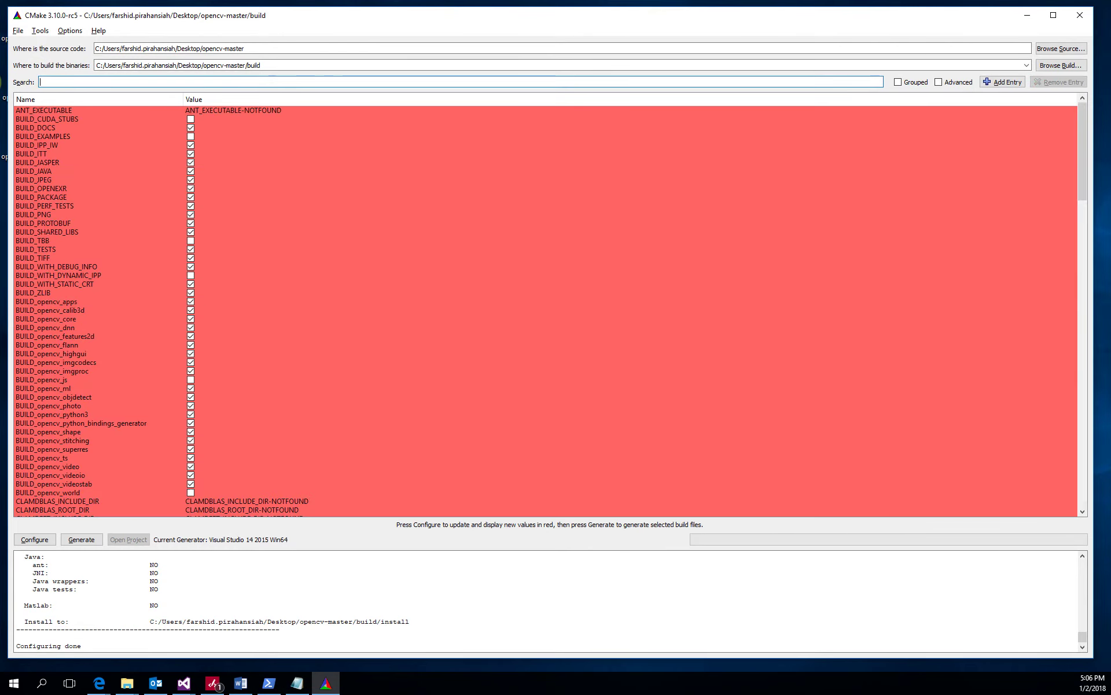
type("co")
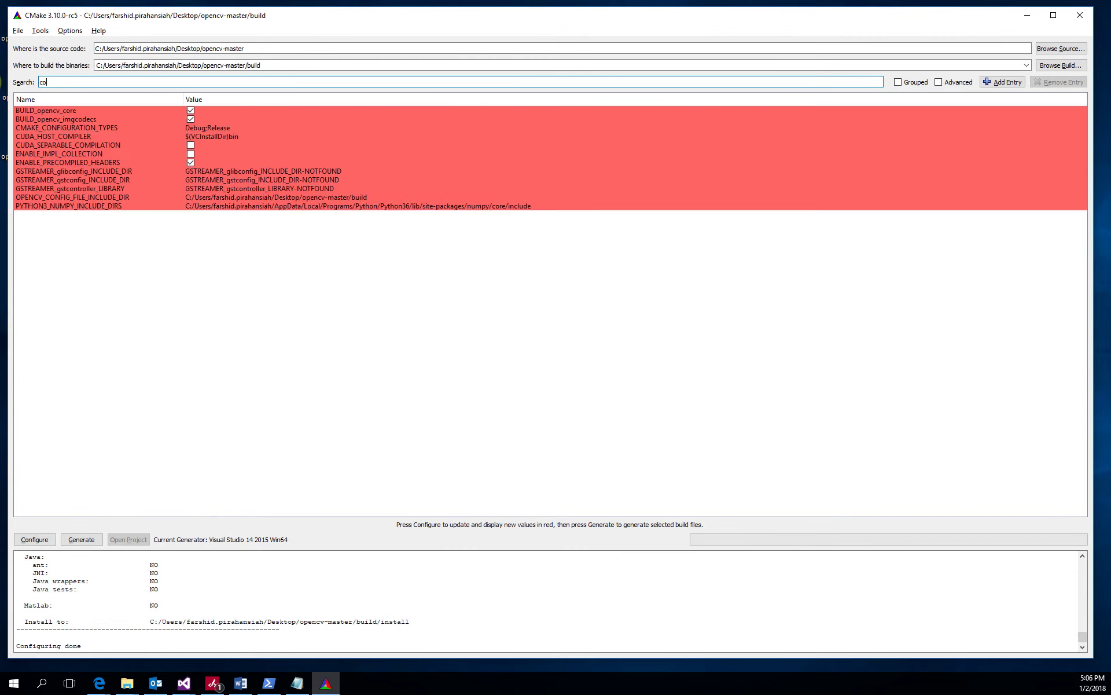
type("nt")
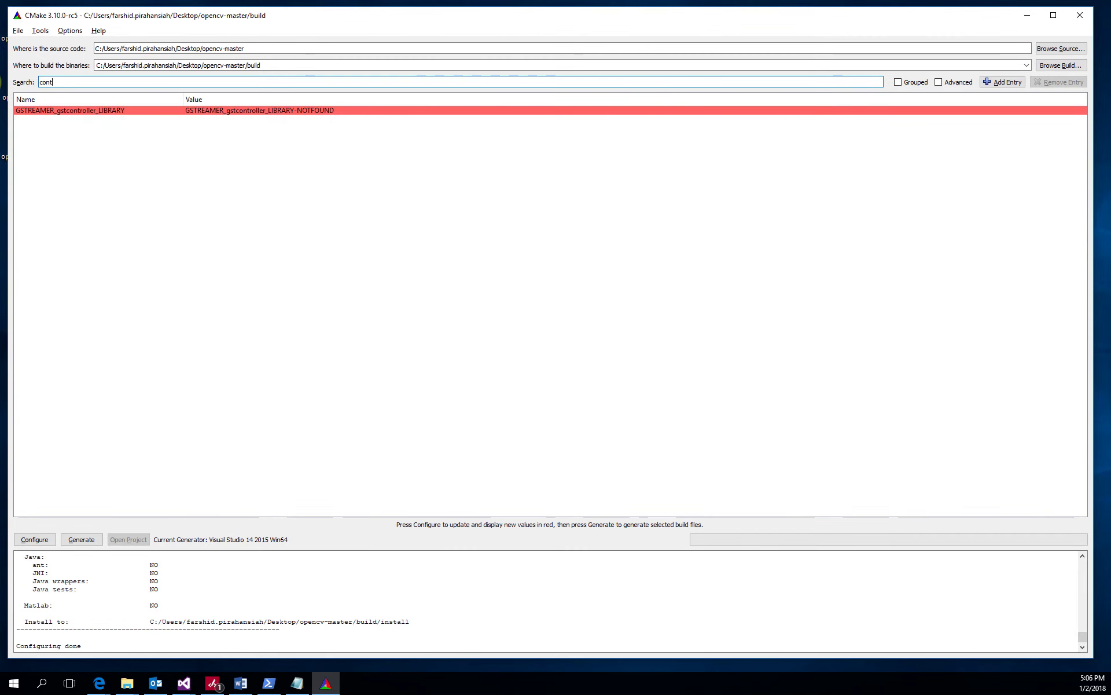
Filter the configuration entries by "opencv".
key("BackSpace")
key("BackSpace")
key("BackSpace")
key("BackSpace")
type("ope")
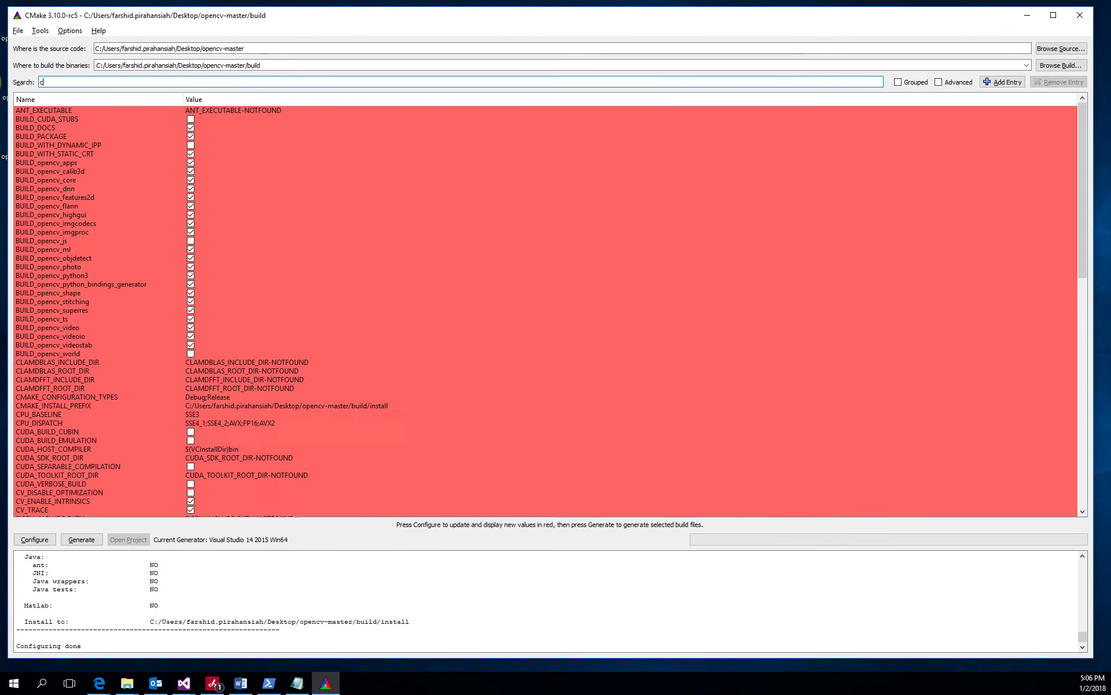
type("ncv")
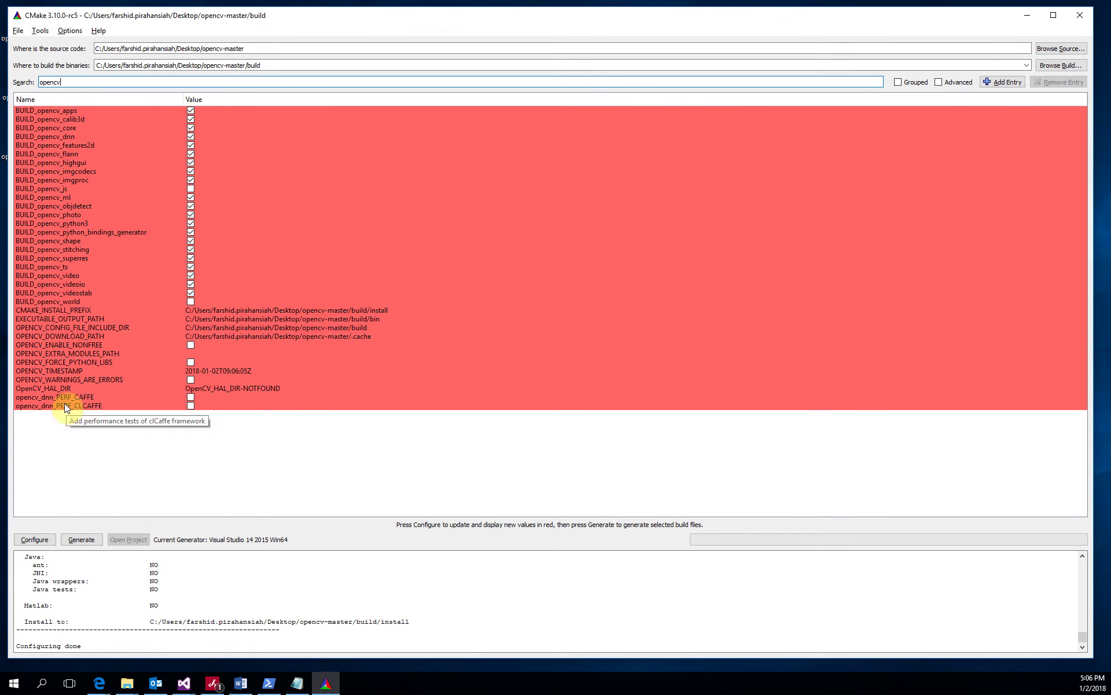
Switch to File Explorer and copy the full path of the opencv_contrib-master folder inside opencv-master.
double_click(88, 354)
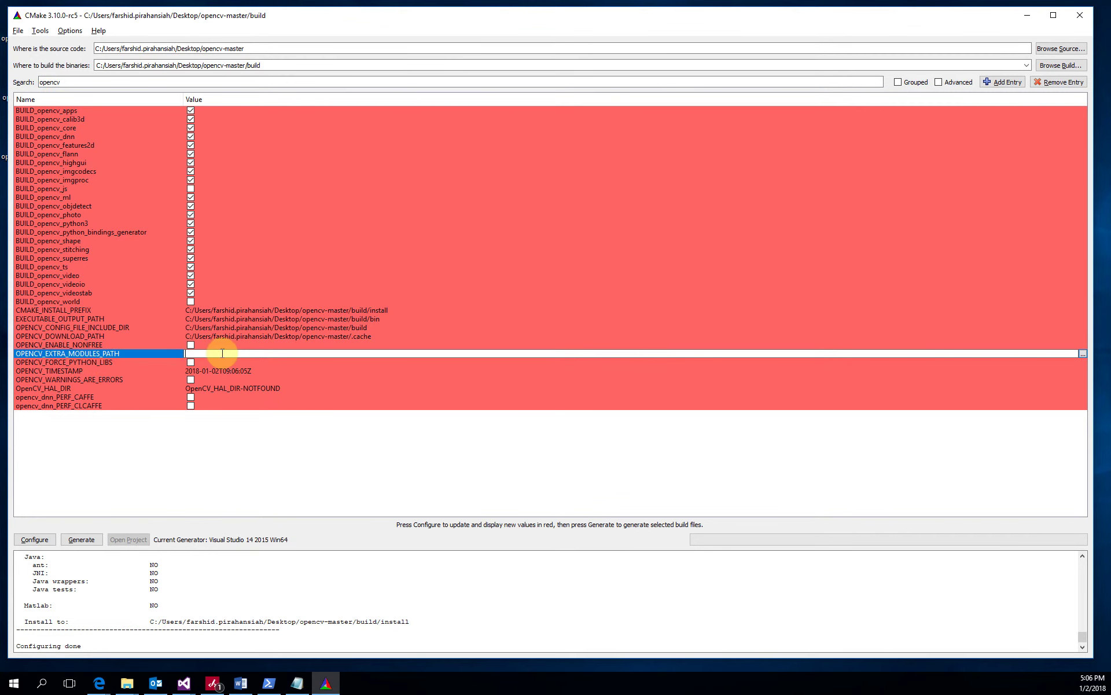
key("alt+Tab")
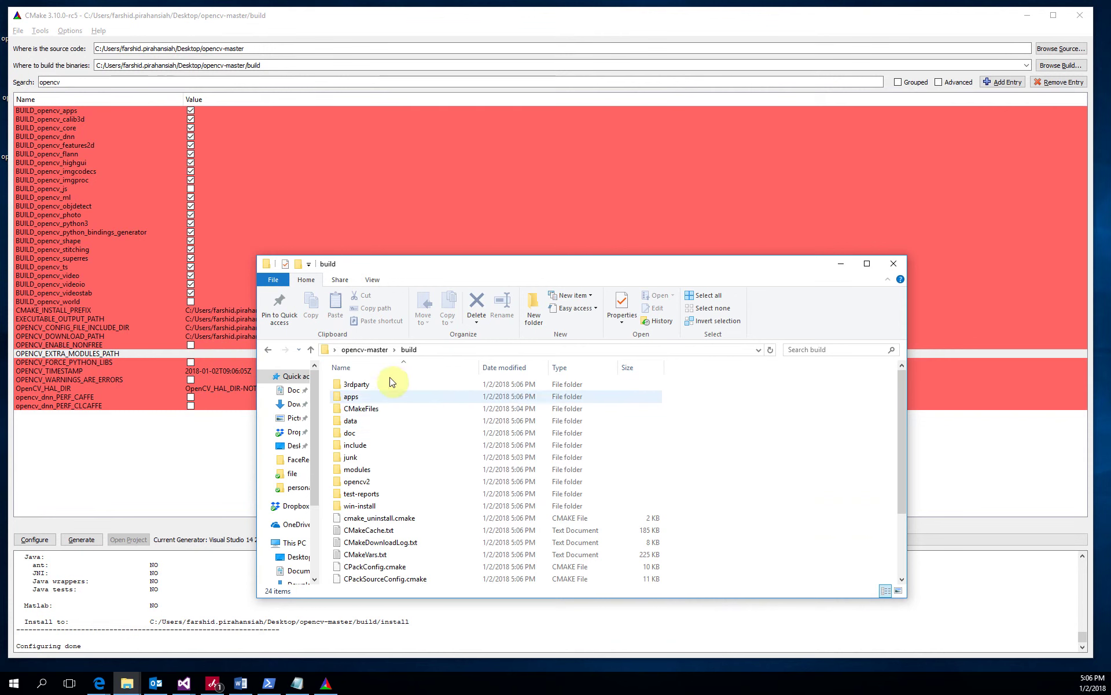
left_click(384, 350)
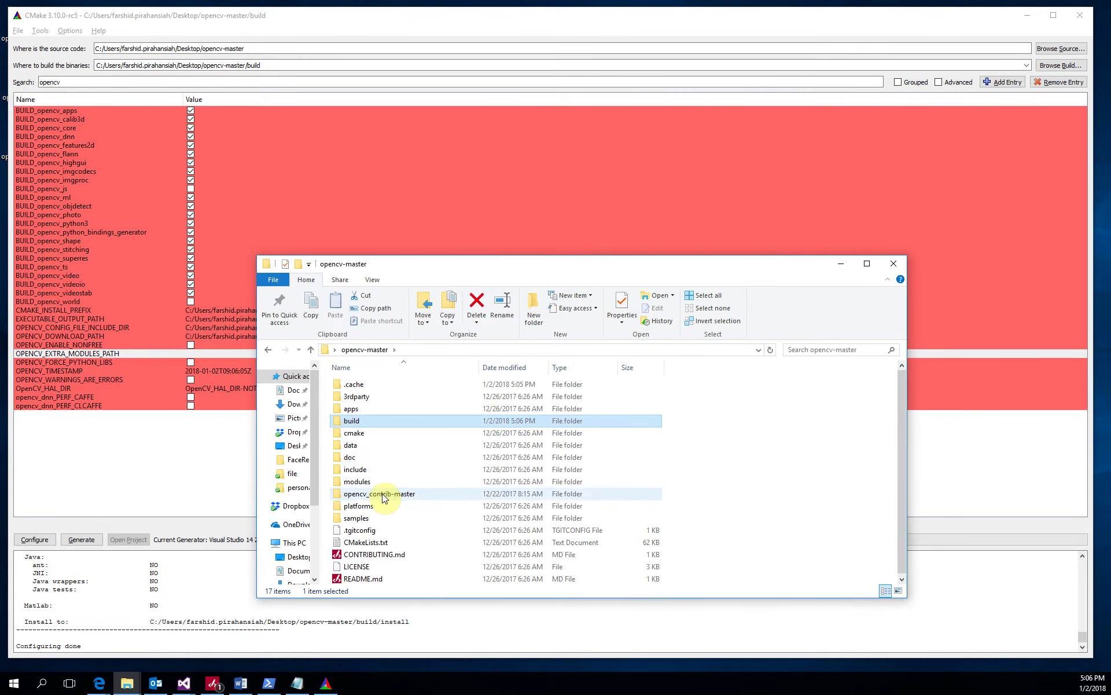
double_click(379, 493)
left_click(504, 350)
key("ctrl+c")
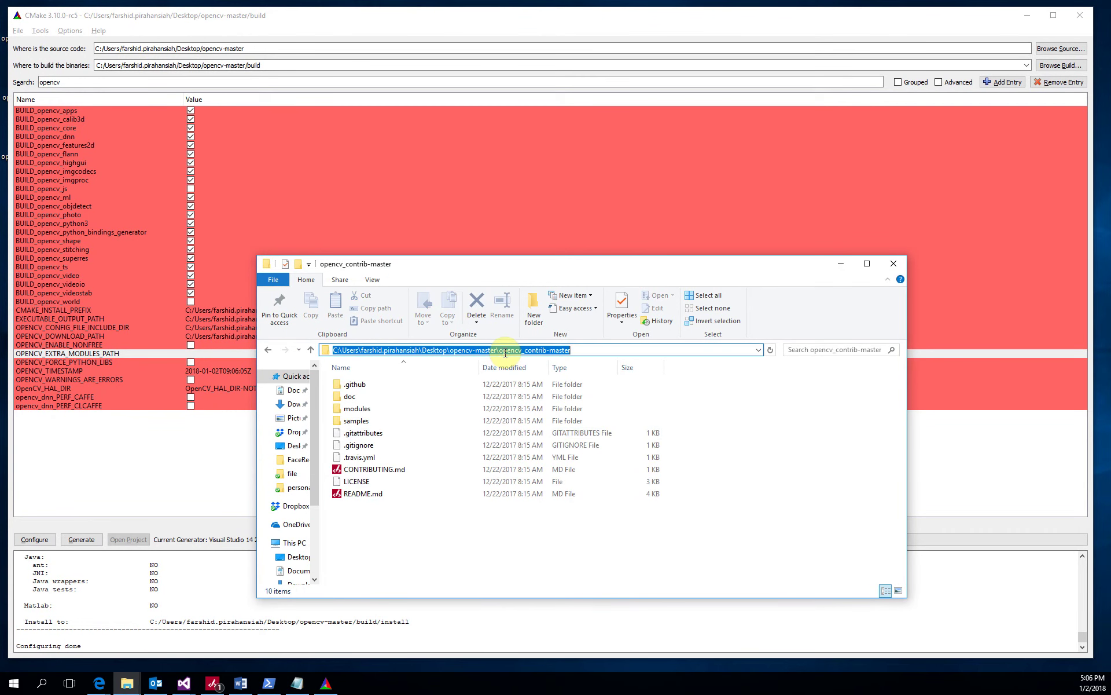
Set OPENCV_EXTRA_MODULES_PATH to the copied opencv_contrib-master path, keeping OPENCV_FORCE_PYTHON_LIBS disabled, and try to configure the project.
left_click(207, 358)
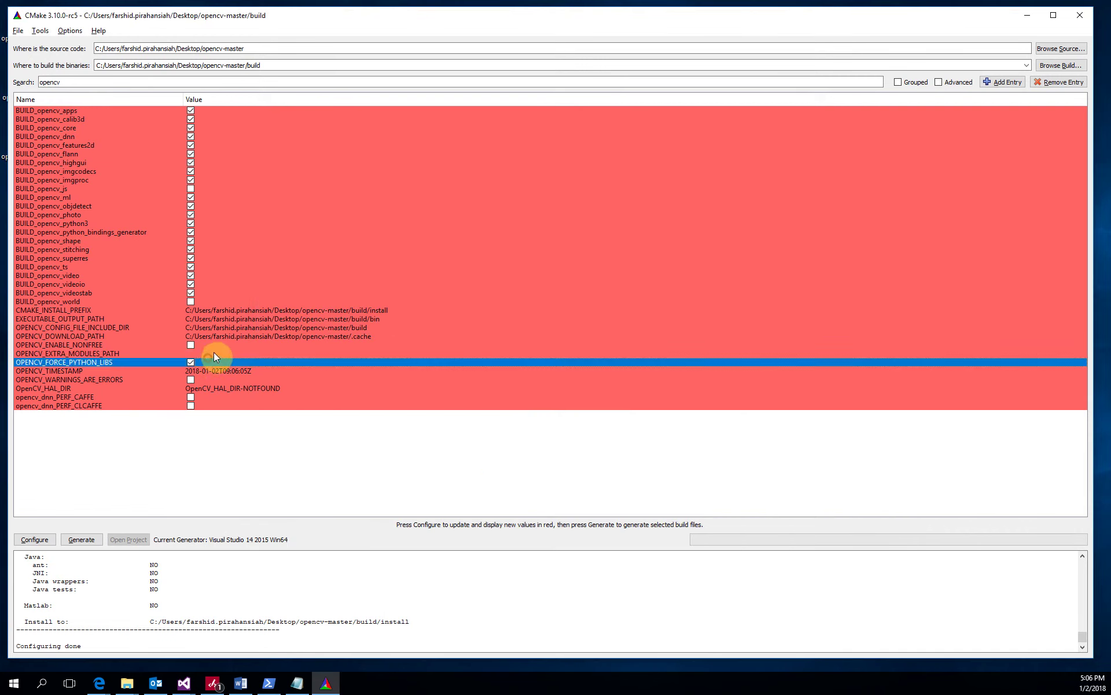
left_click(214, 351)
left_click(189, 363)
left_click(214, 353)
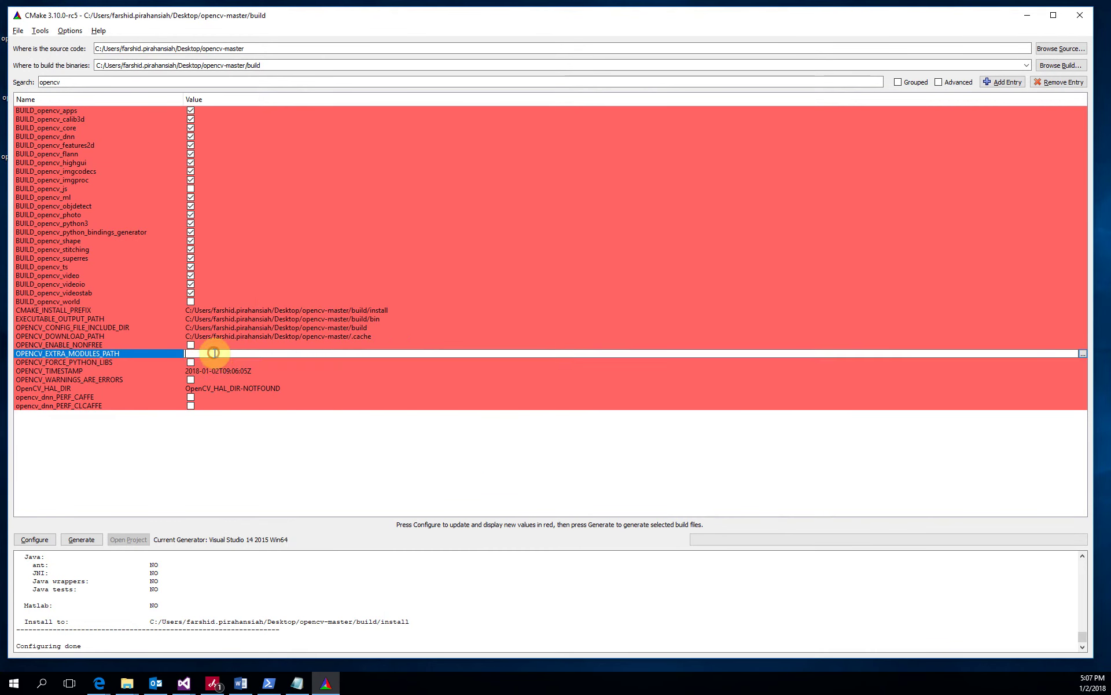
key("ctrl+v")
left_click(266, 362)
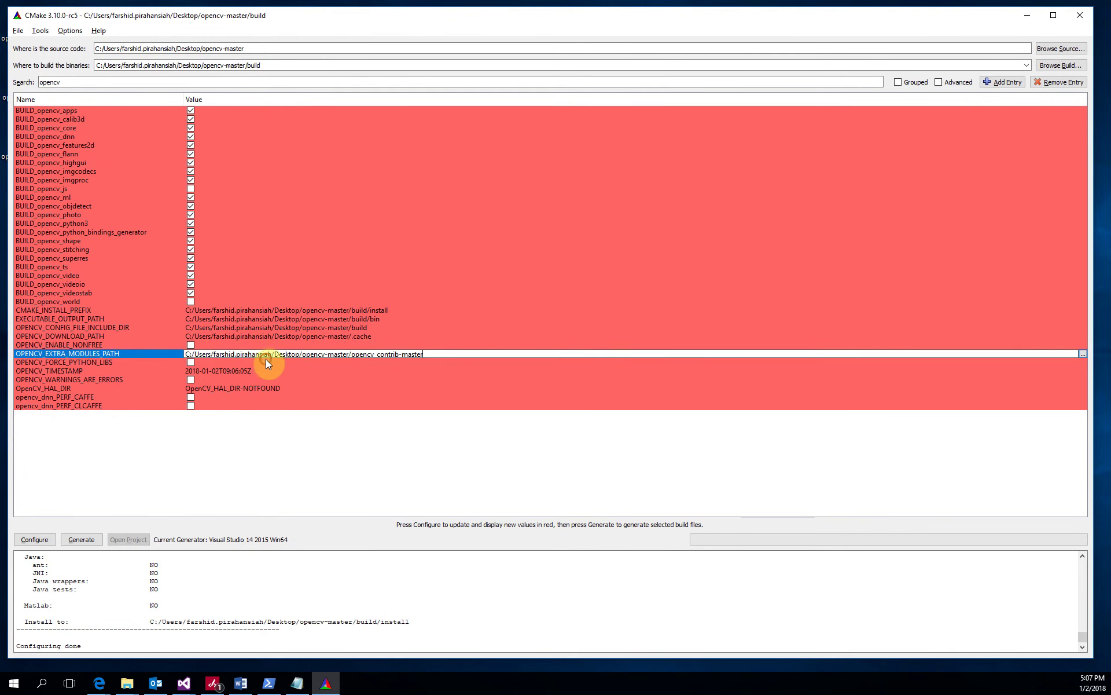
left_click(318, 470)
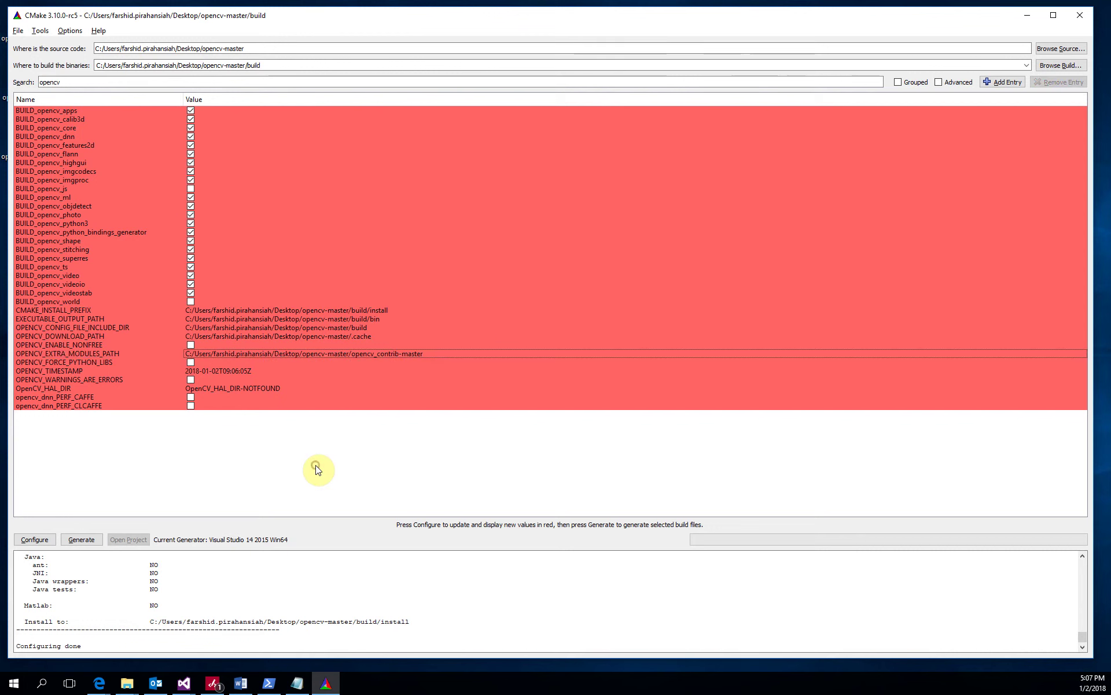
left_click(33, 541)
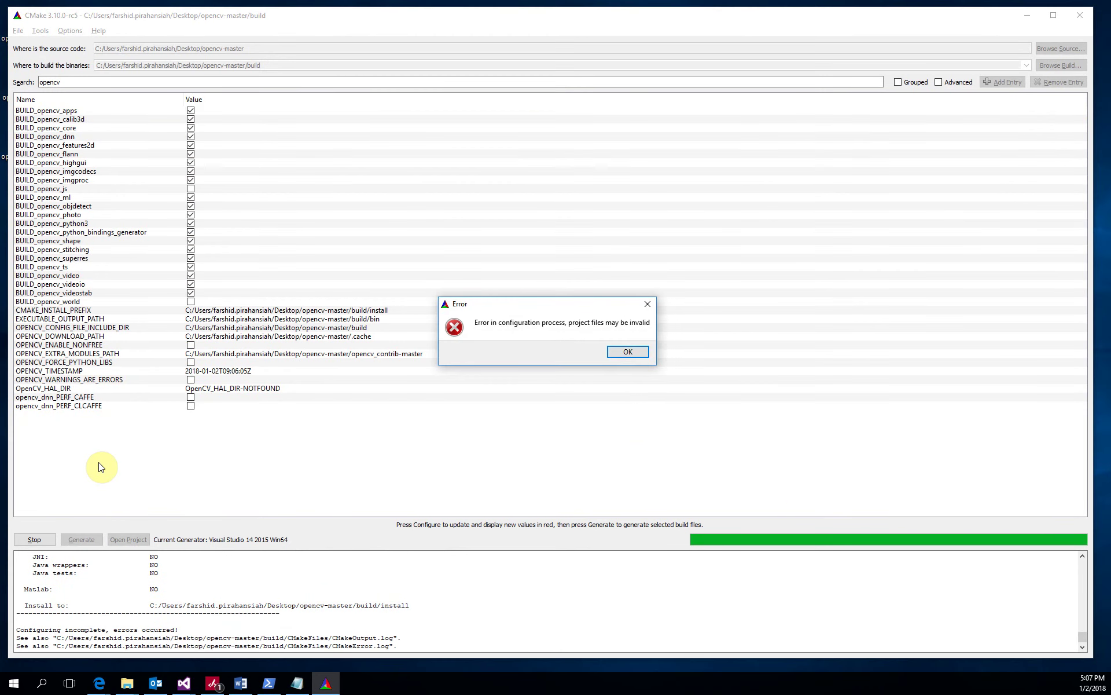
left_click(628, 352)
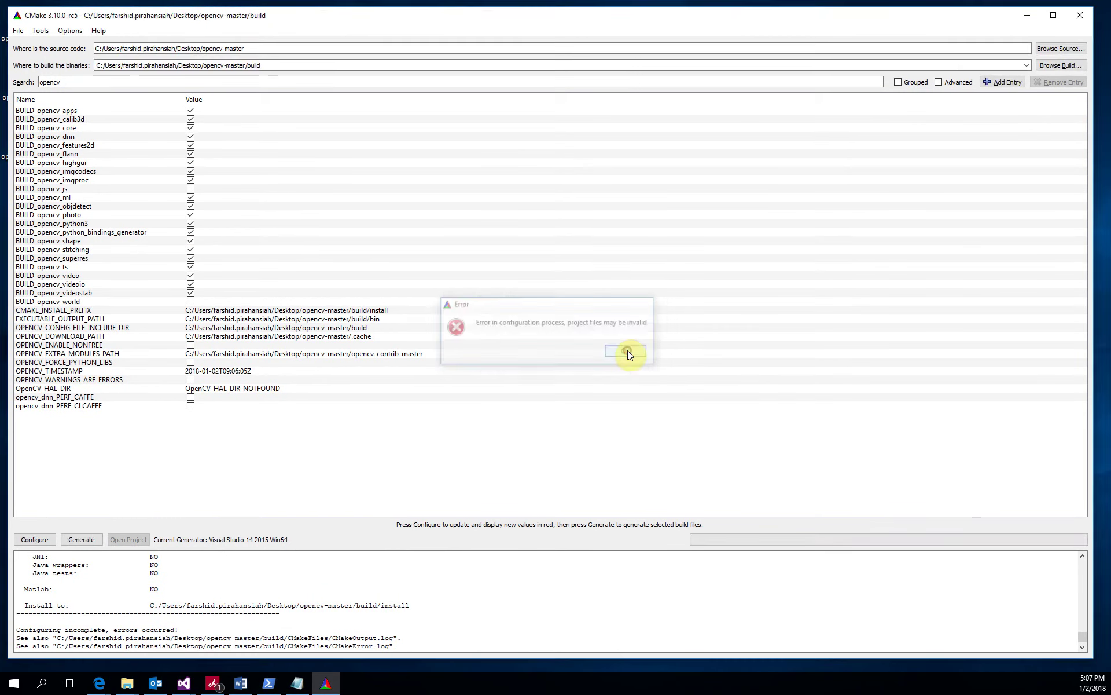
Extend OPENCV_EXTRA_MODULES_PATH to the modules subfolder of opencv_contrib-master and configure the project again.
left_click(390, 354)
left_click(447, 354)
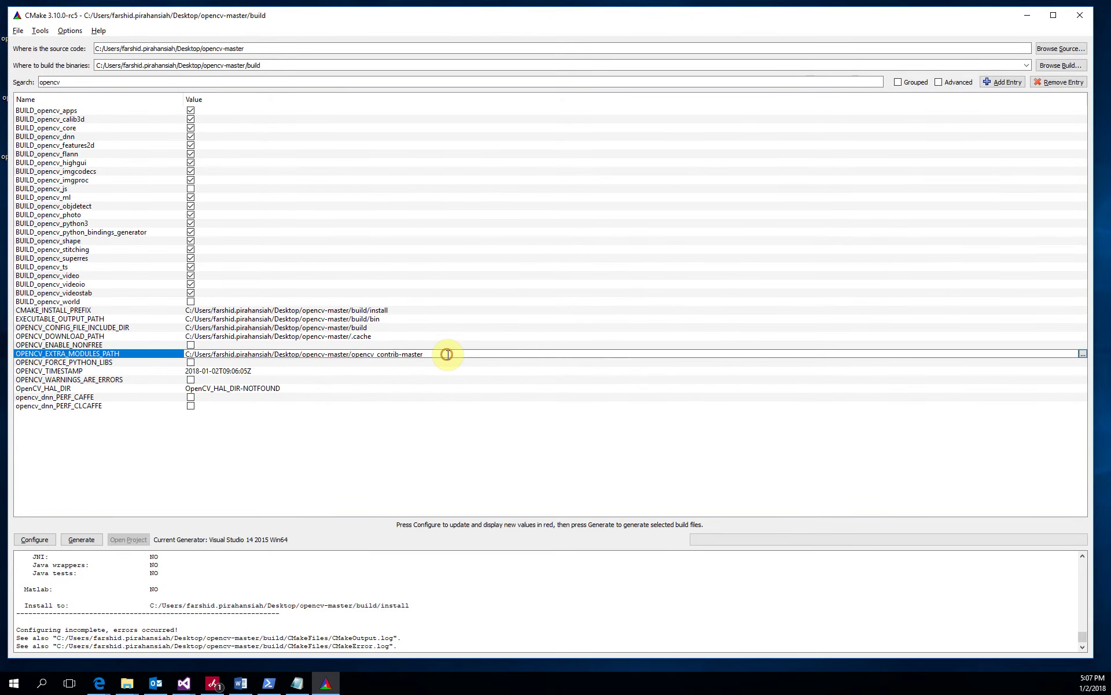
type("/")
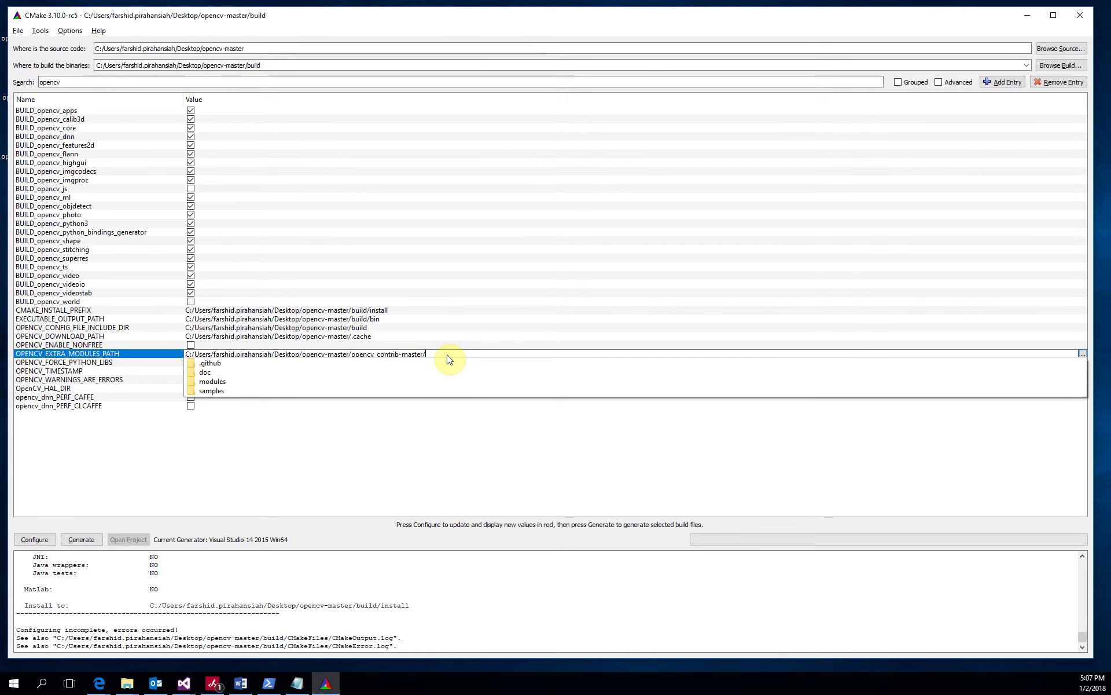
left_click(211, 381)
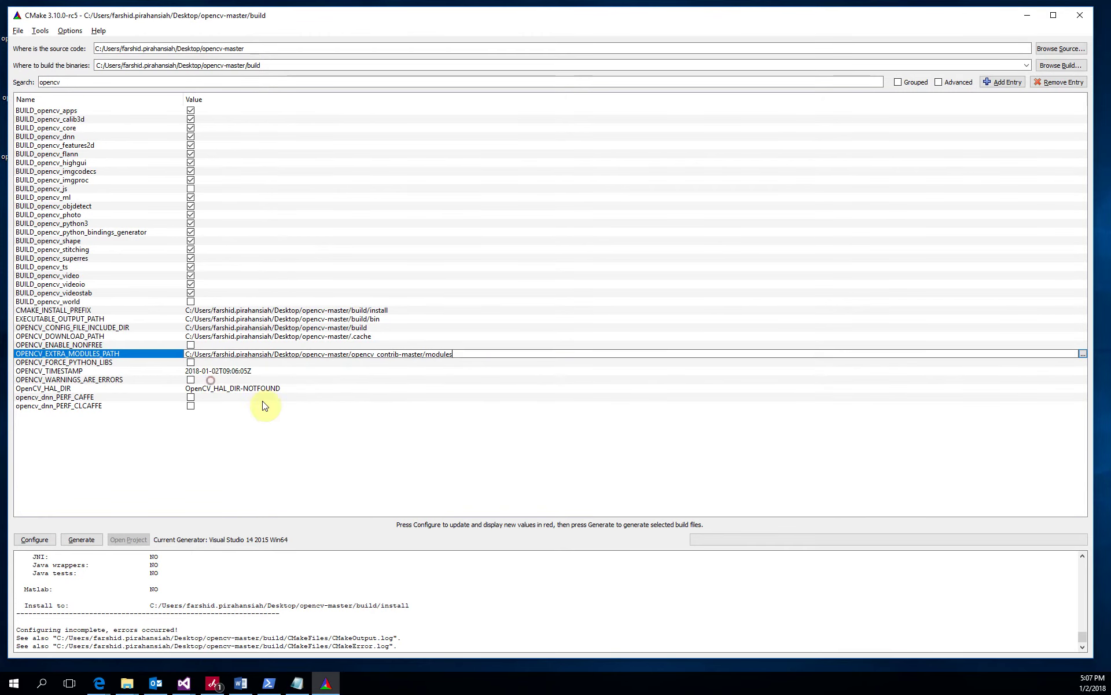
left_click(392, 466)
left_click(35, 539)
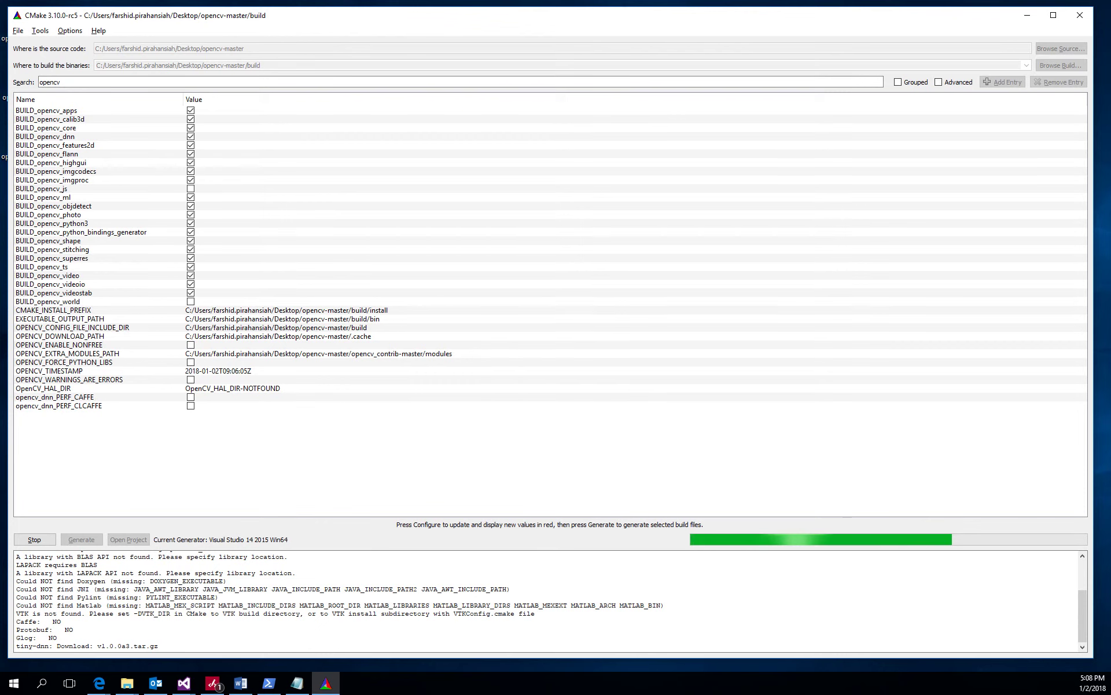
Switch to the empty Notepad document, bring its window into view and write "How to build OpenCV 3.4".
key("alt+Tab")
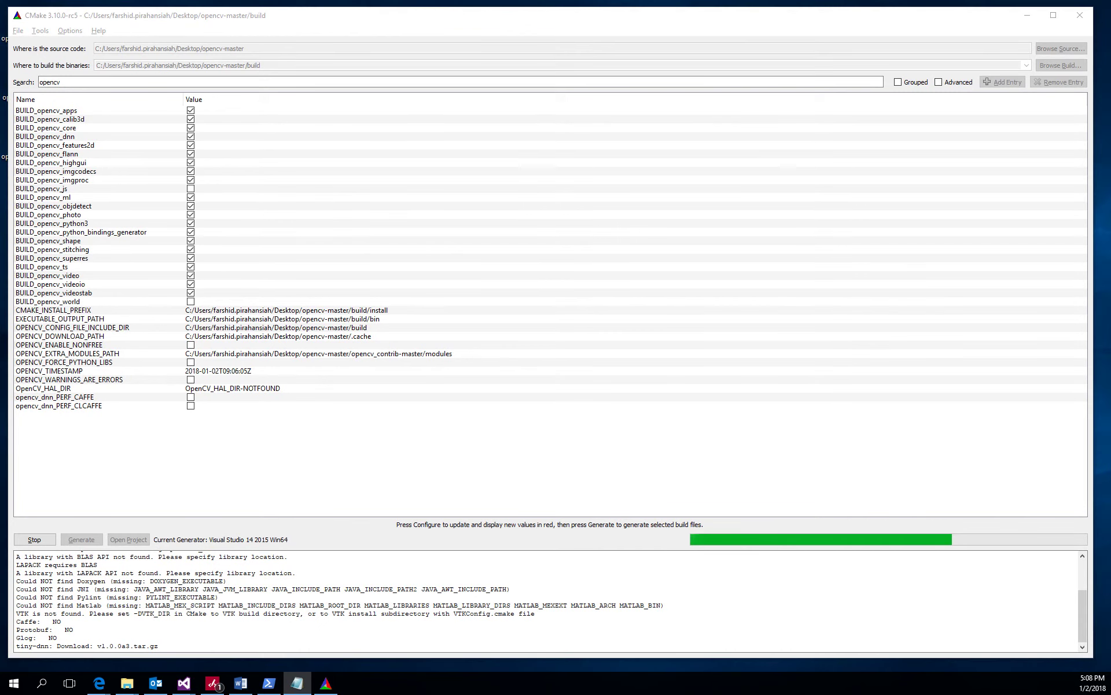
left_click_drag(0, 75, 466, 129)
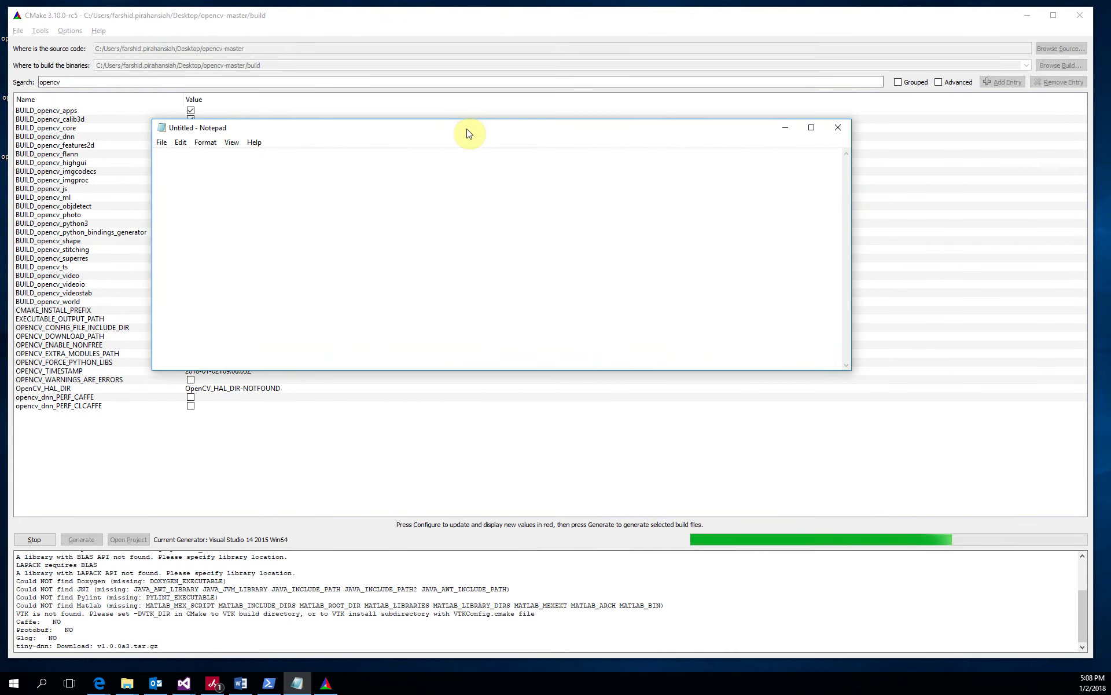
type("How ")
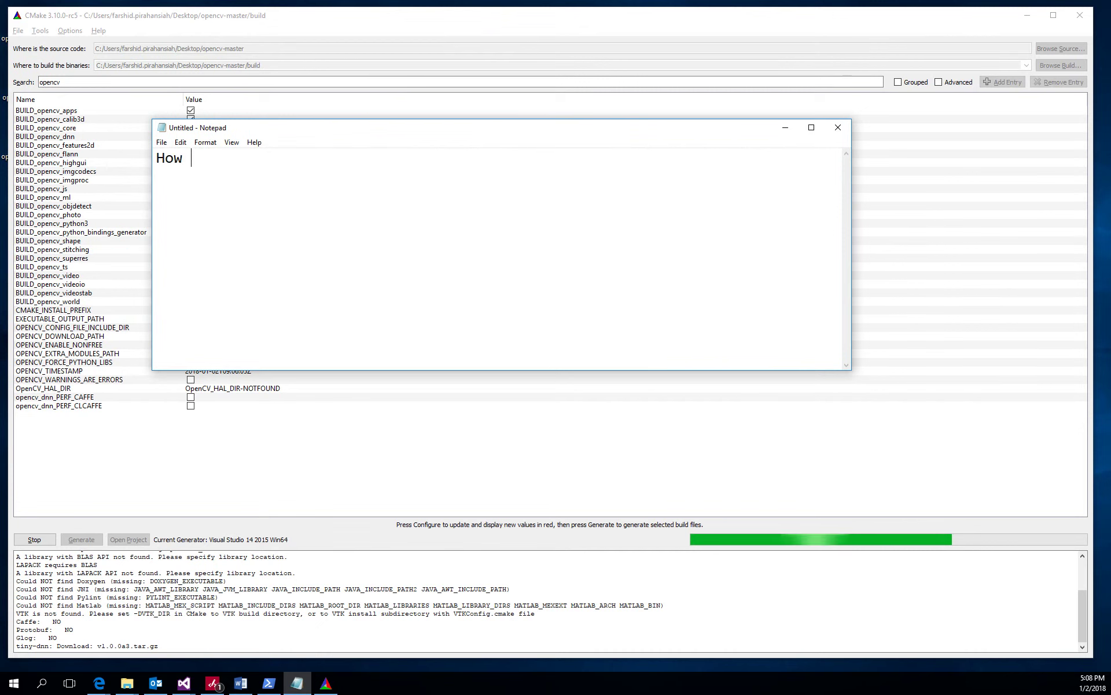
type("to build")
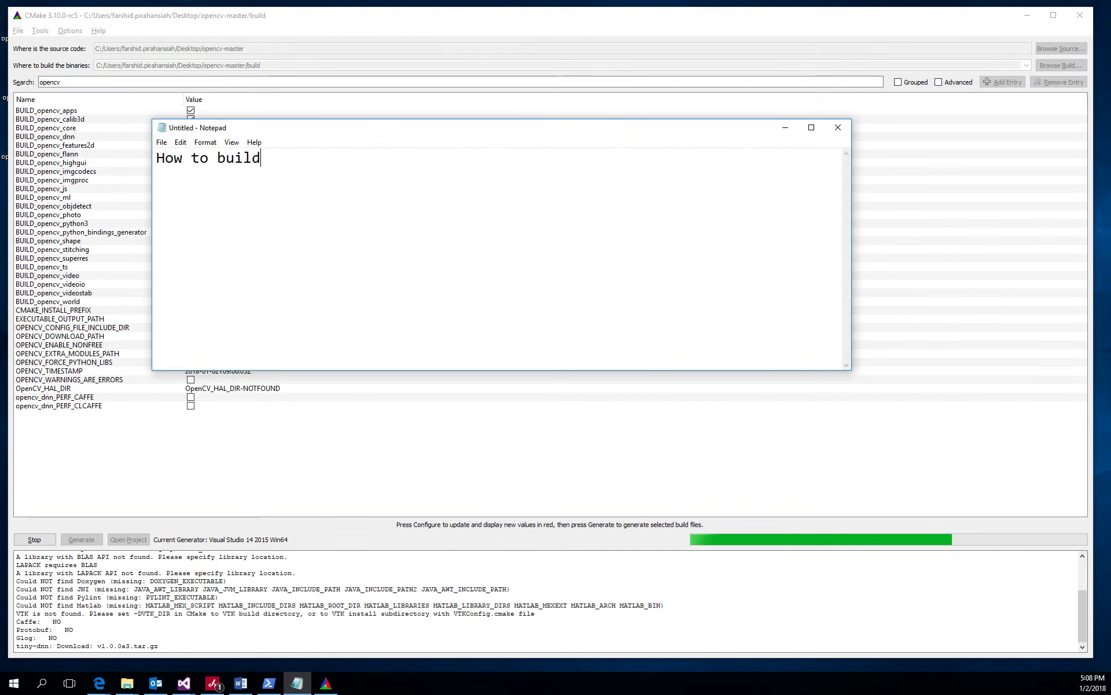
type(" opoen")
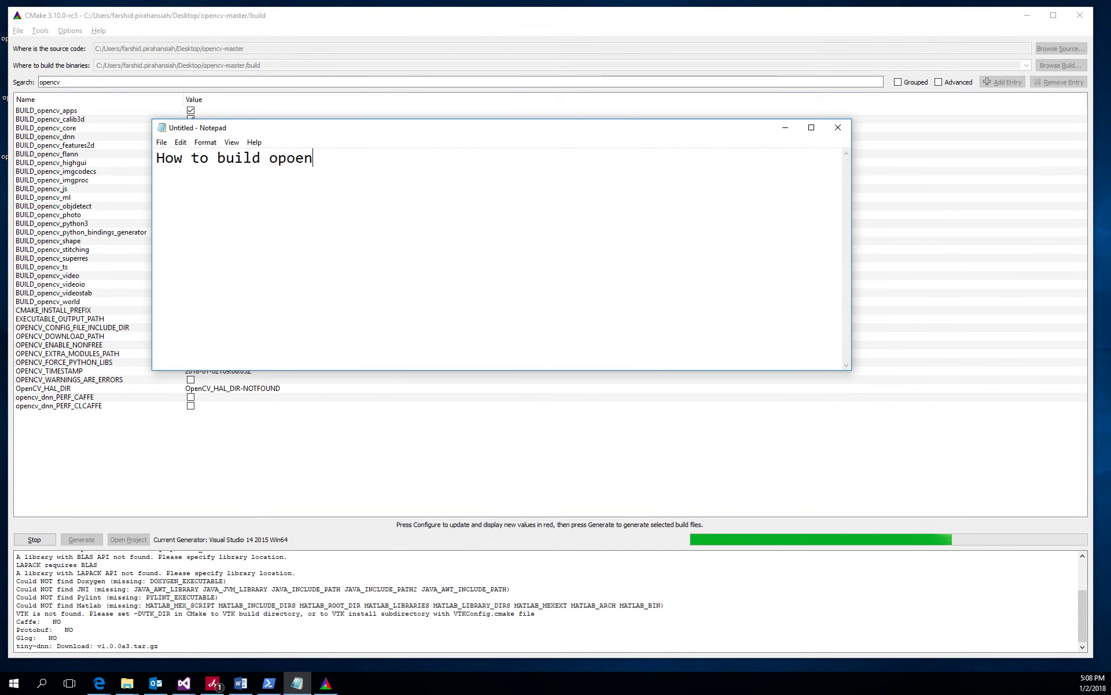
key("BackSpace")
key("BackSpace")
type("O")
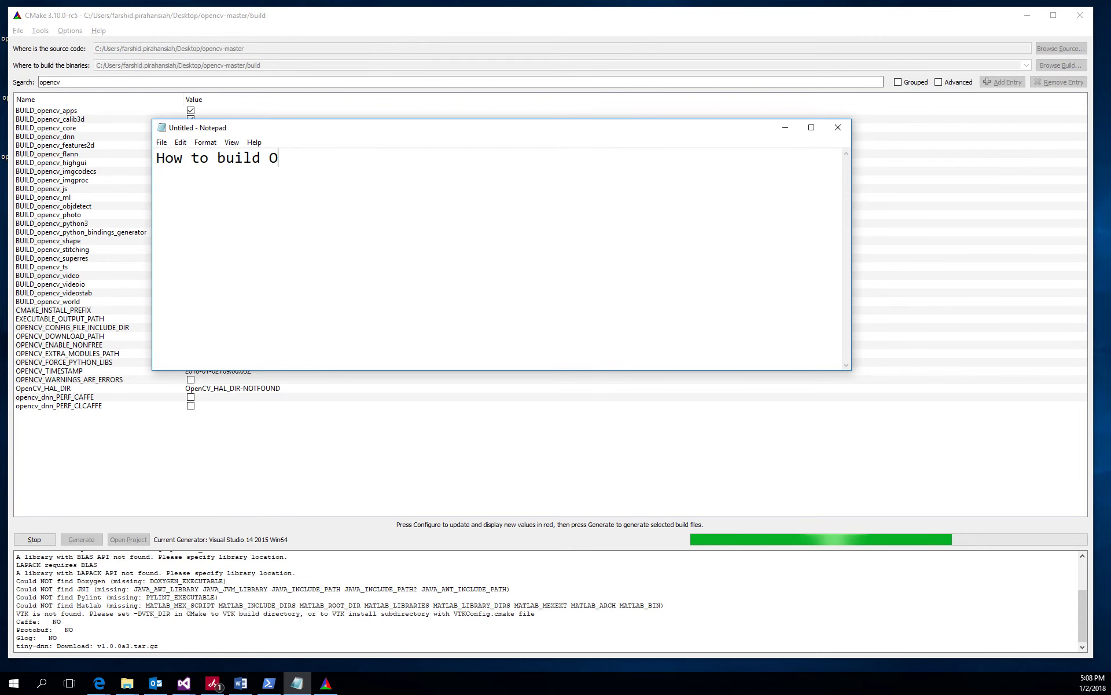
type("penCV")
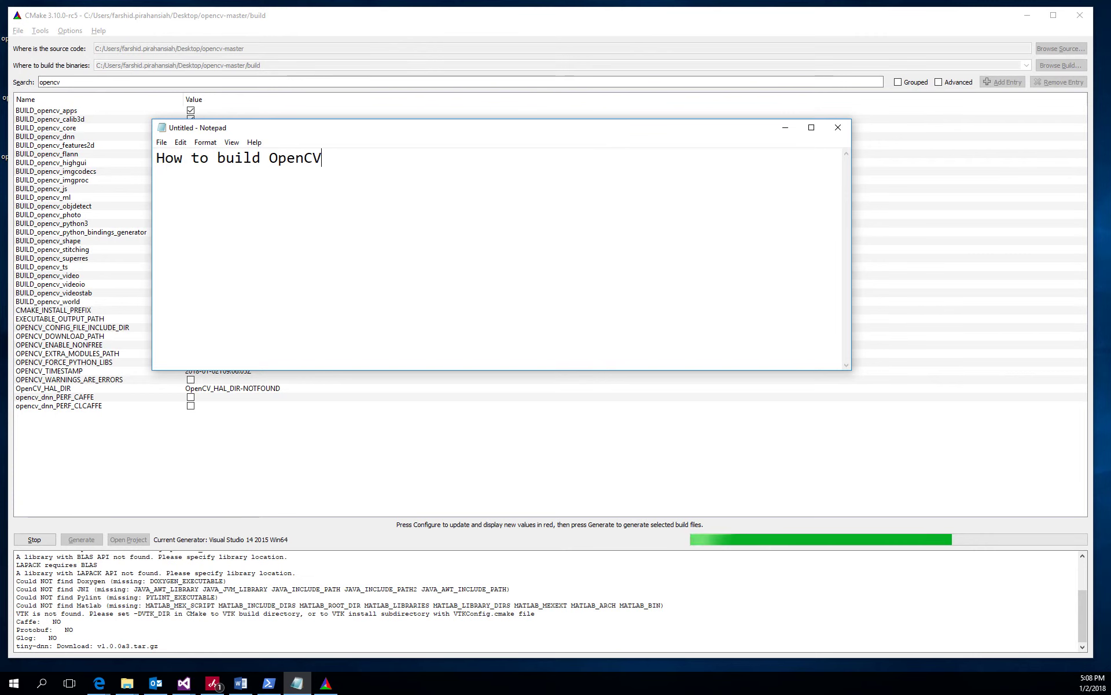
type(" 3.4")
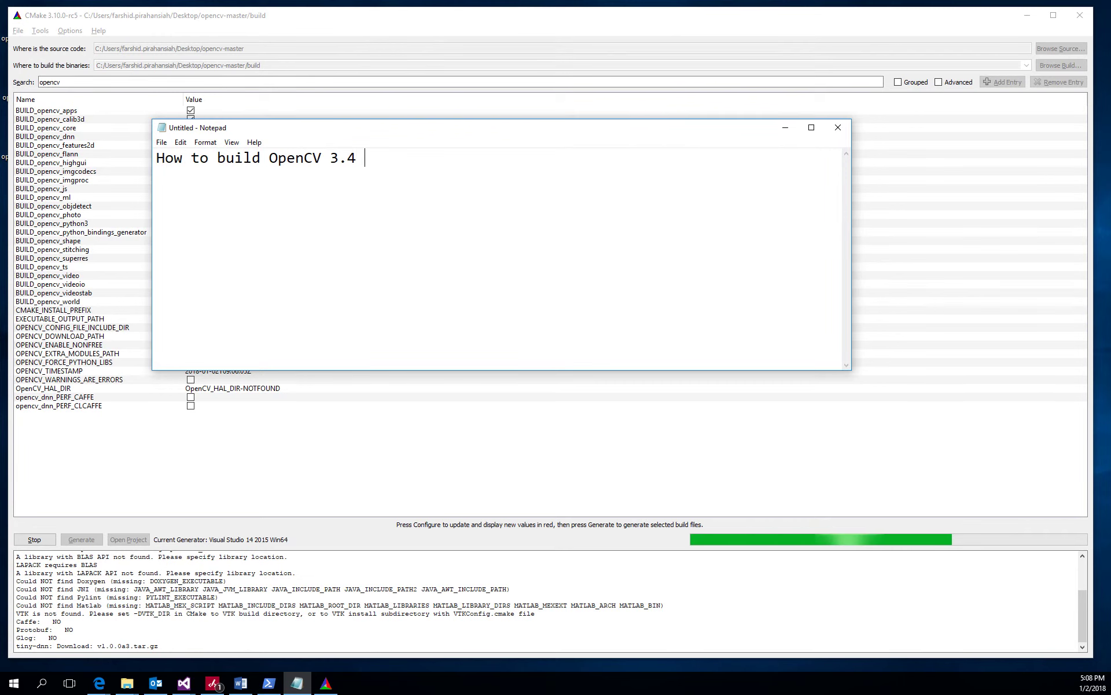
type(" f")
key("BackSpace")
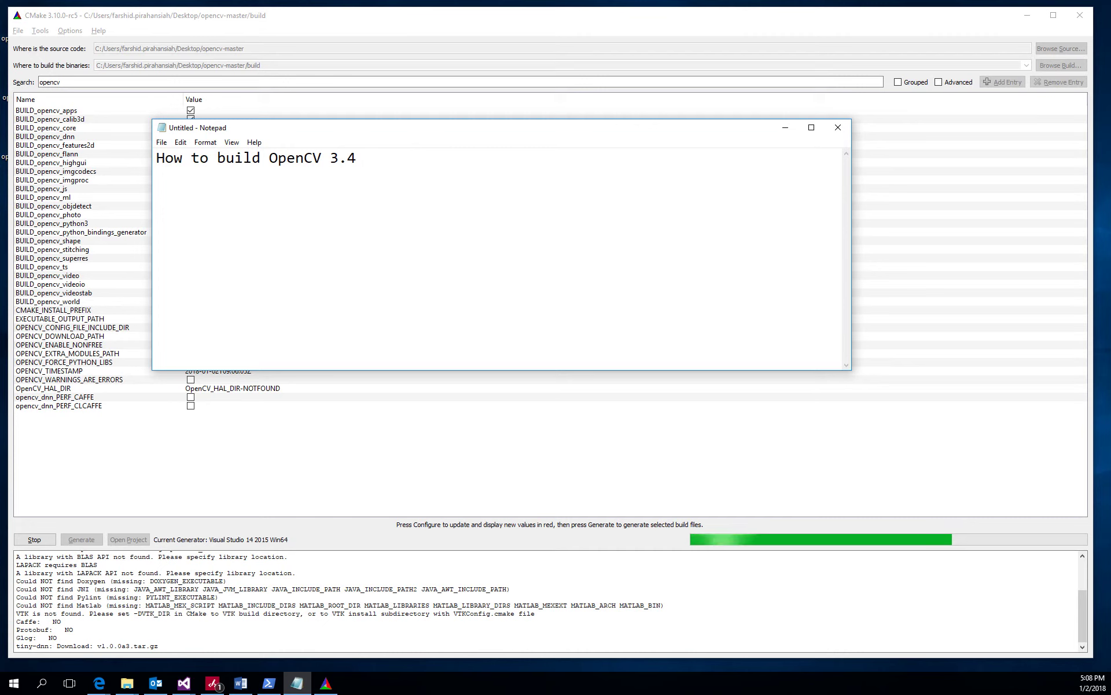
Continue the Notepad title line with "using Visual Studio 2015".
type("using Vis")
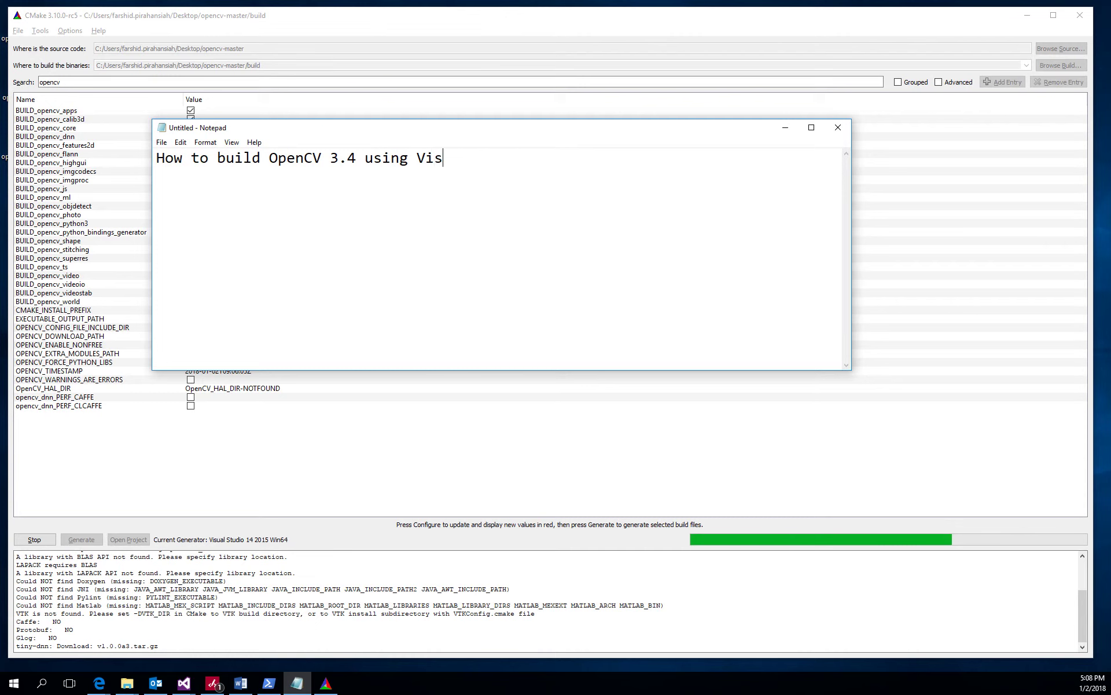
type("ual")
key("BackSpace")
type("al S")
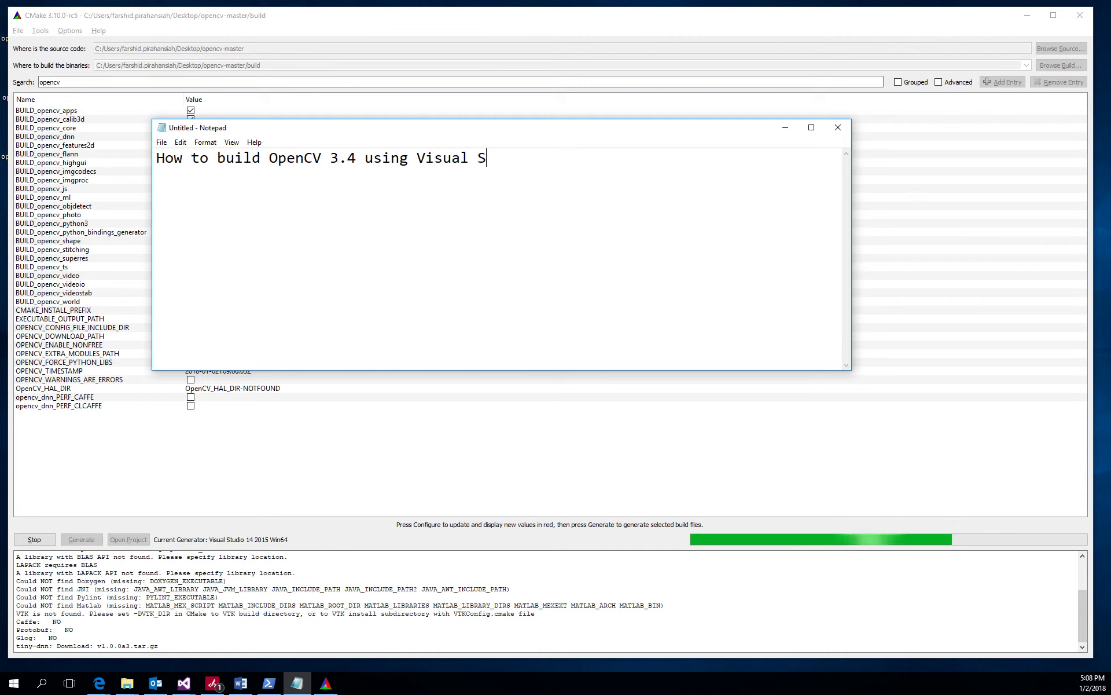
type("tudio ")
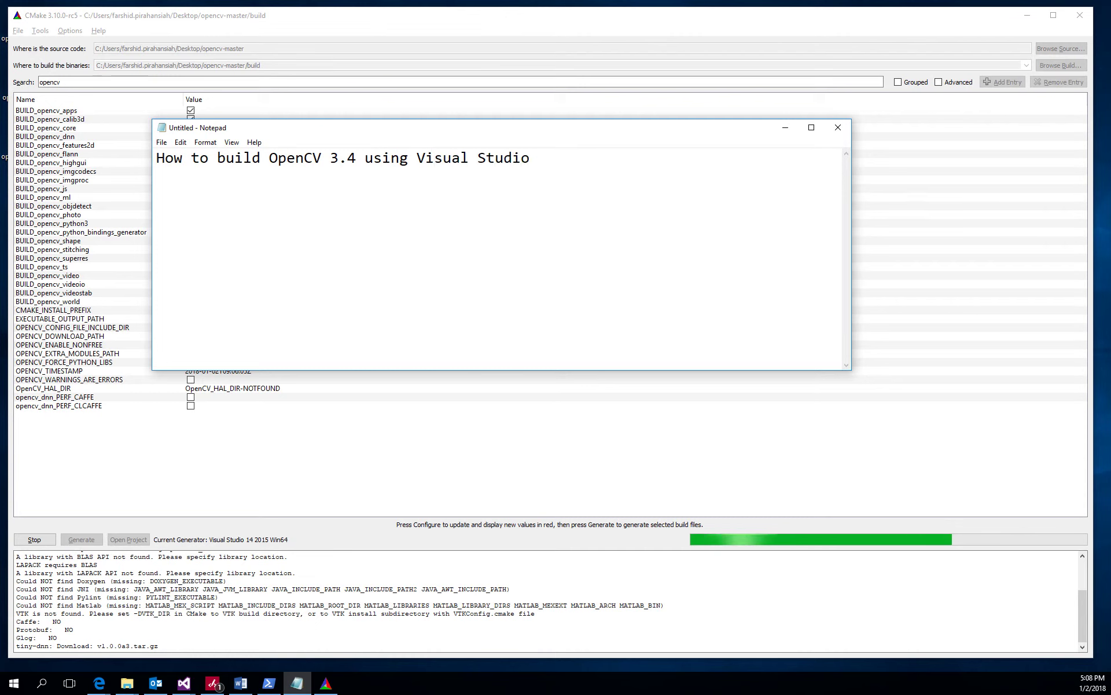
type("2015")
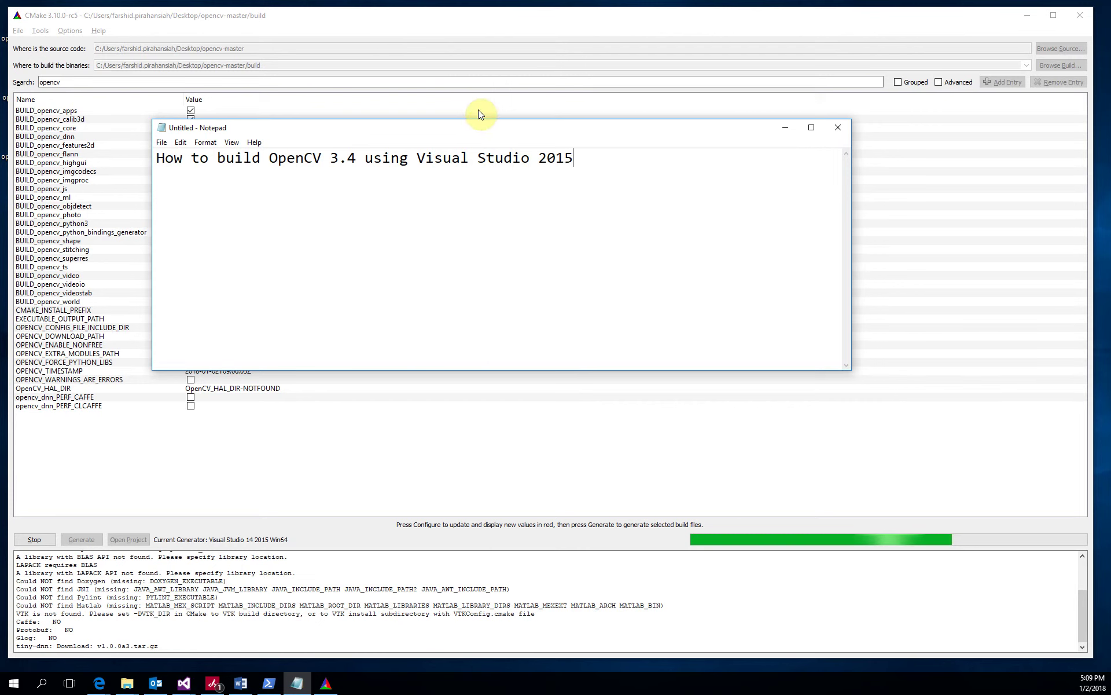
Continue the Notepad title with "Windows 64 for using Deep Learning framework", capitalizing Deep Learning.
type(" Windows ")
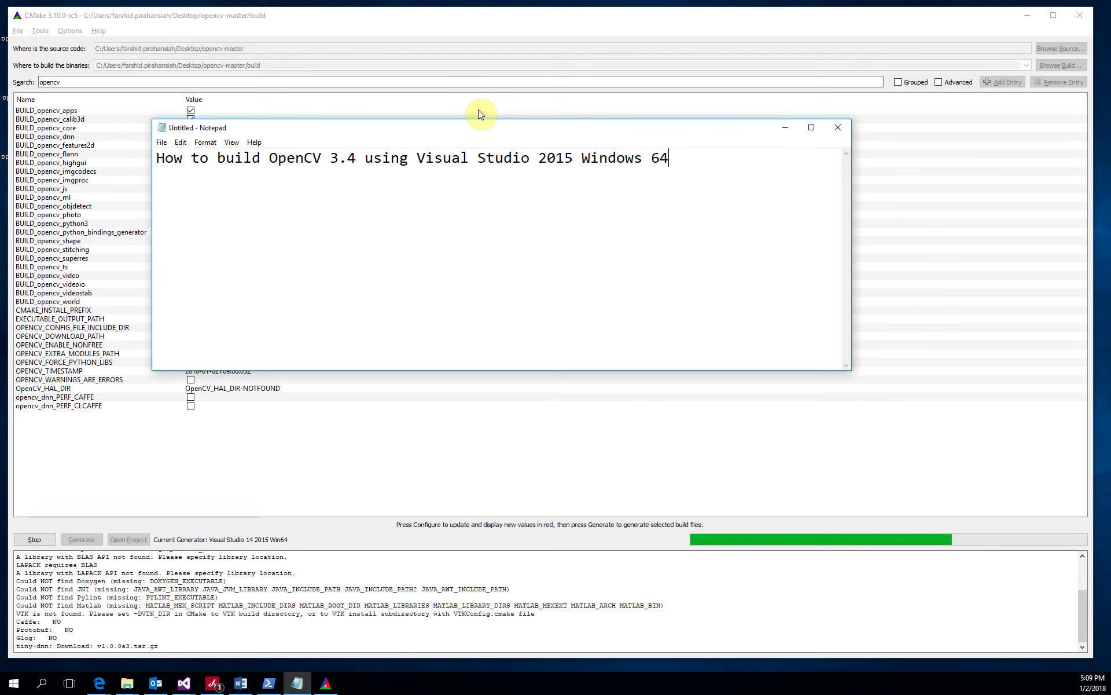
type("64 for using ")
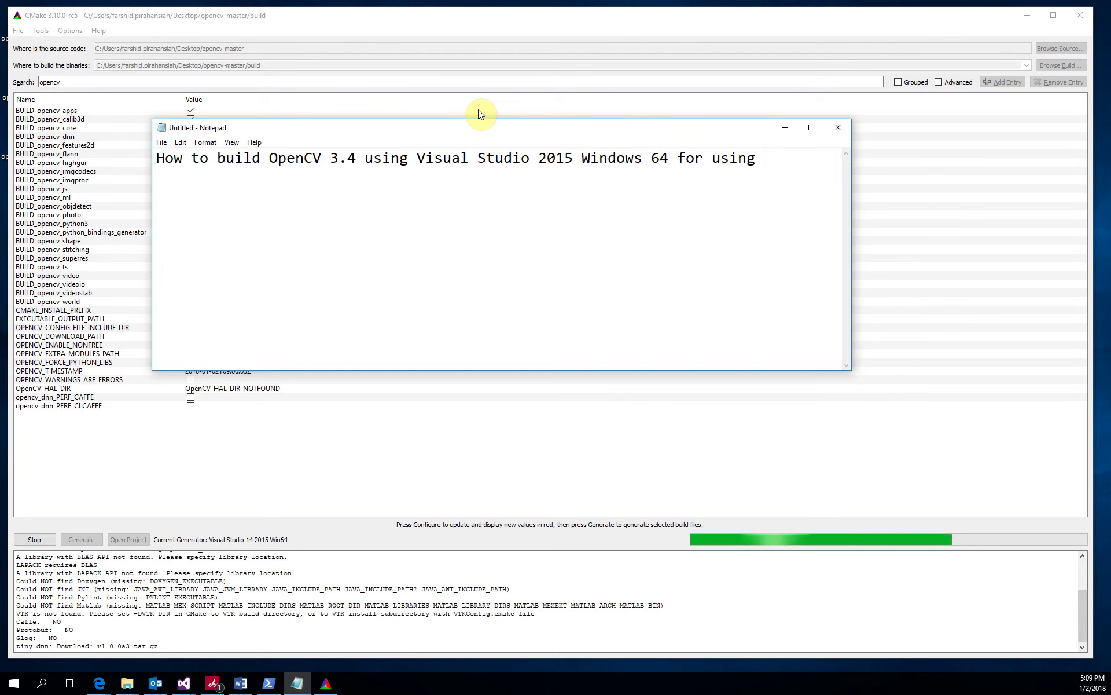
type("d")
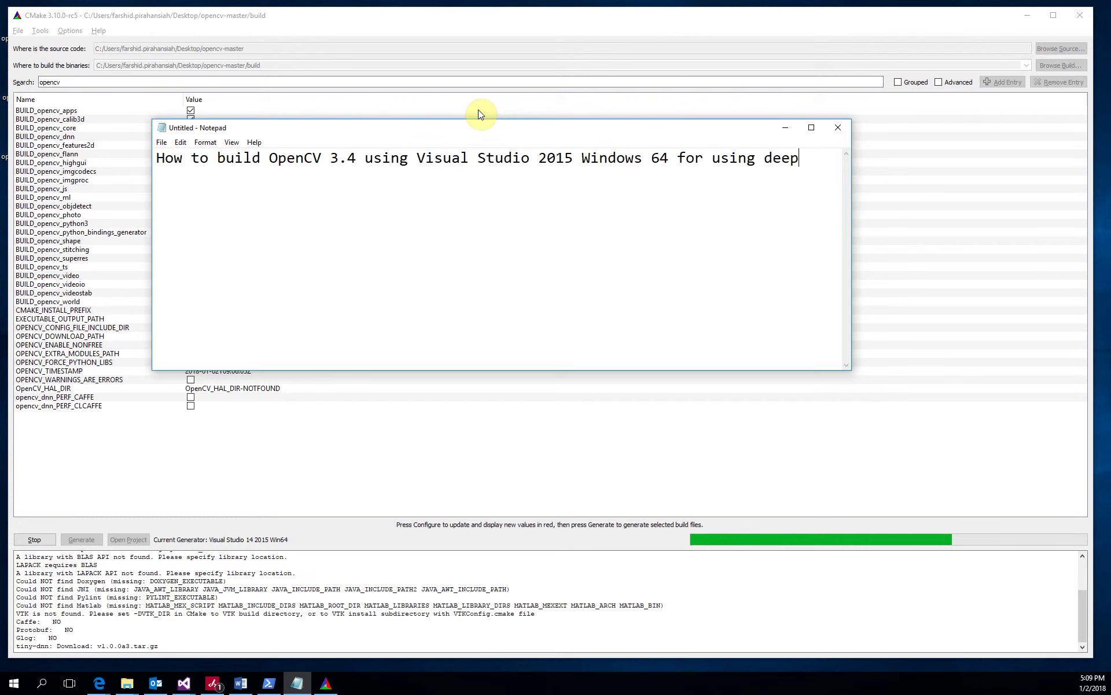
type("eep")
key("BackSpace")
key("BackSpace")
key("BackSpace")
key("BackSpace")
type("D")
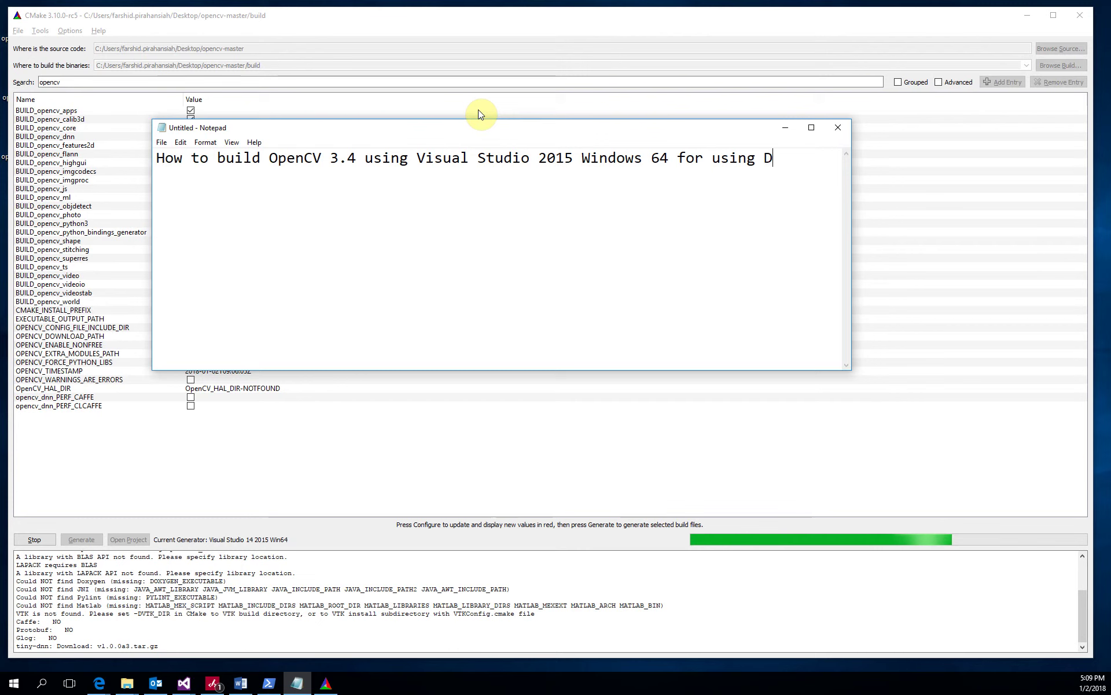
type("eep Learn")
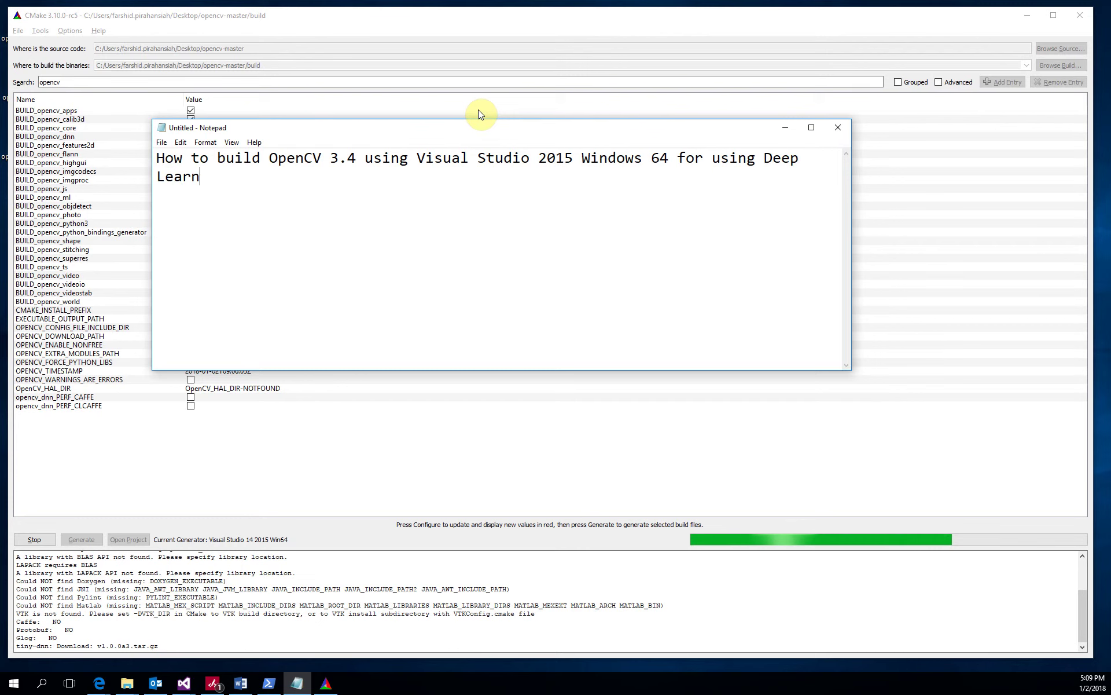
type("ing fr")
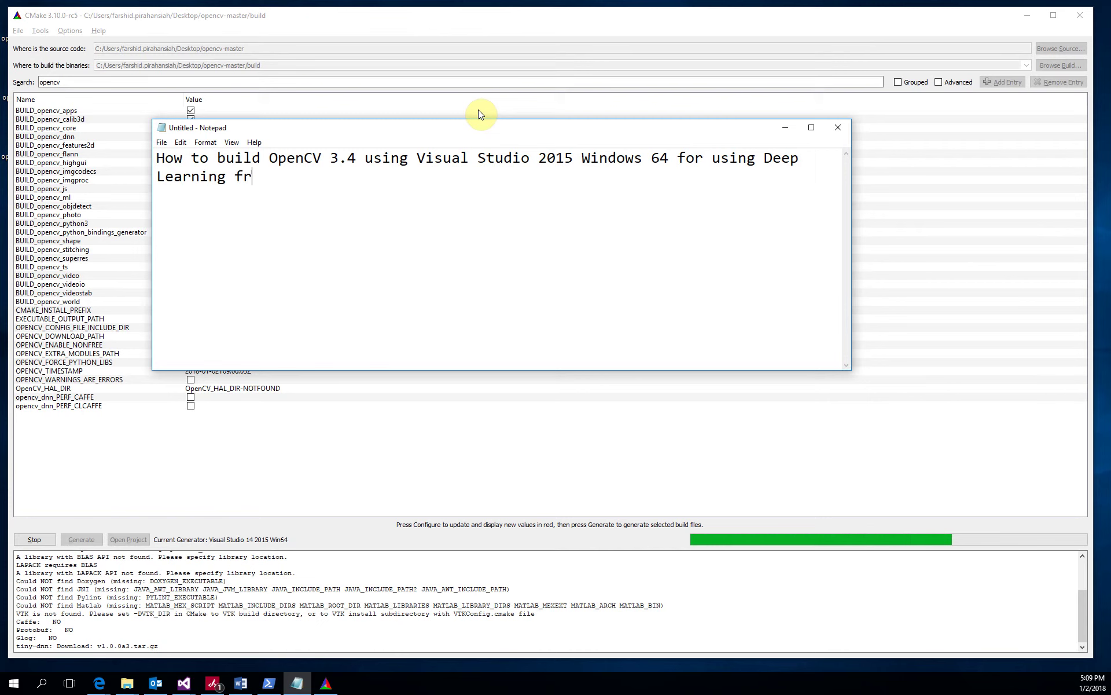
type("amework")
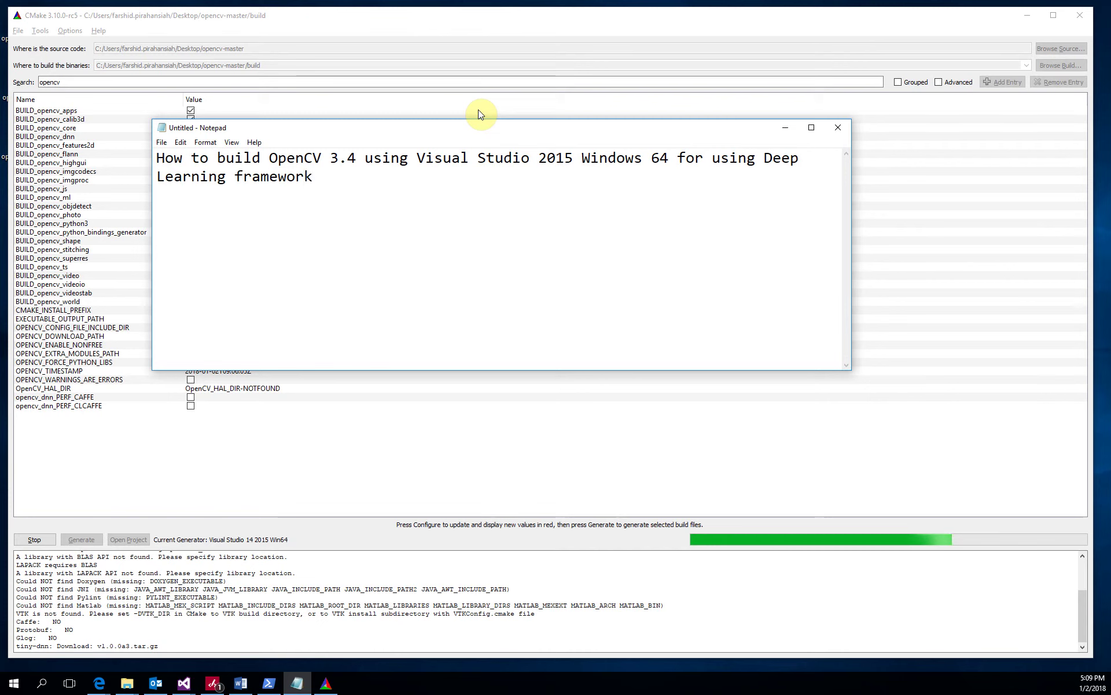
Finish the title sentence with "such as, TensorFlow and Caffe." and start a new line below it.
type(" such")
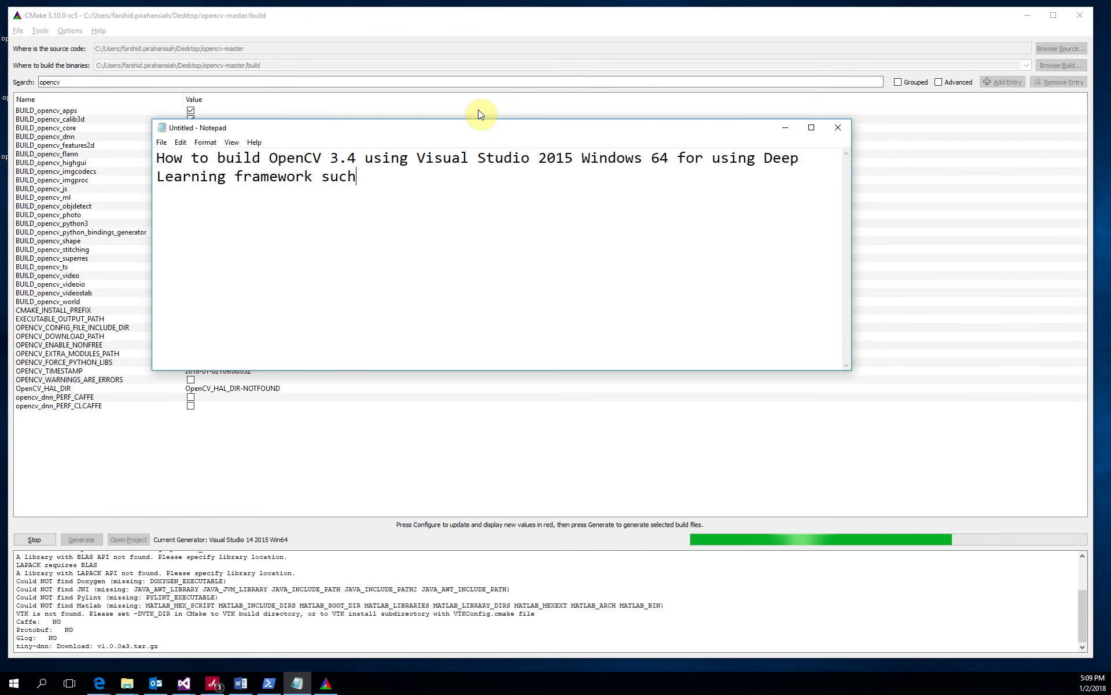
type(" as, Te")
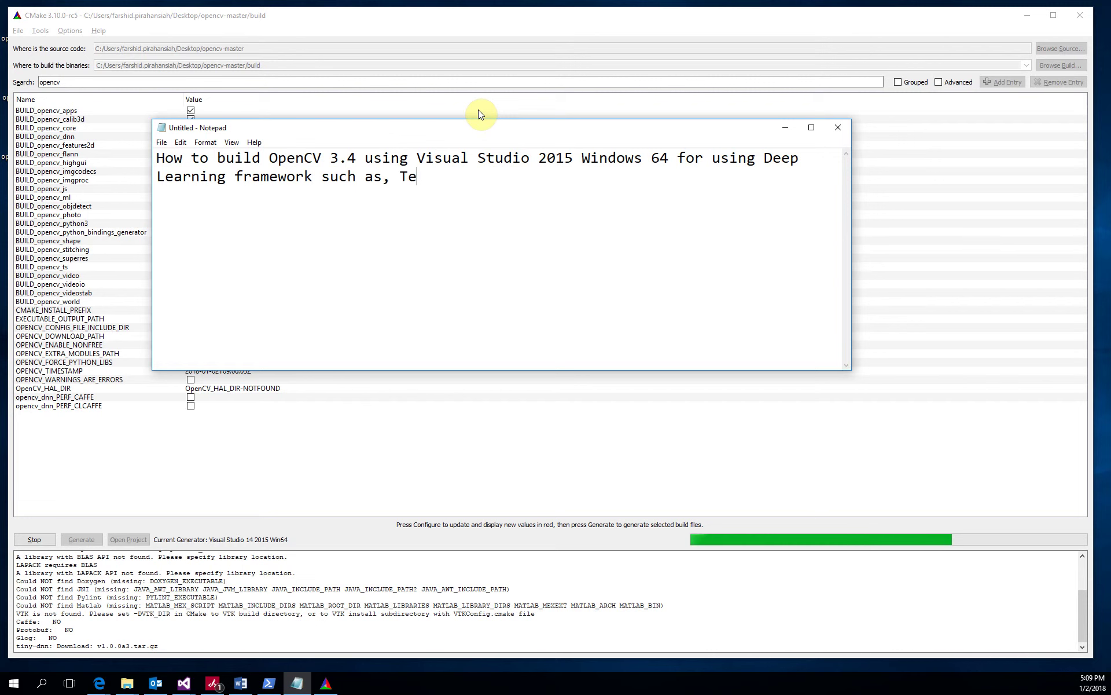
type("nsorflo")
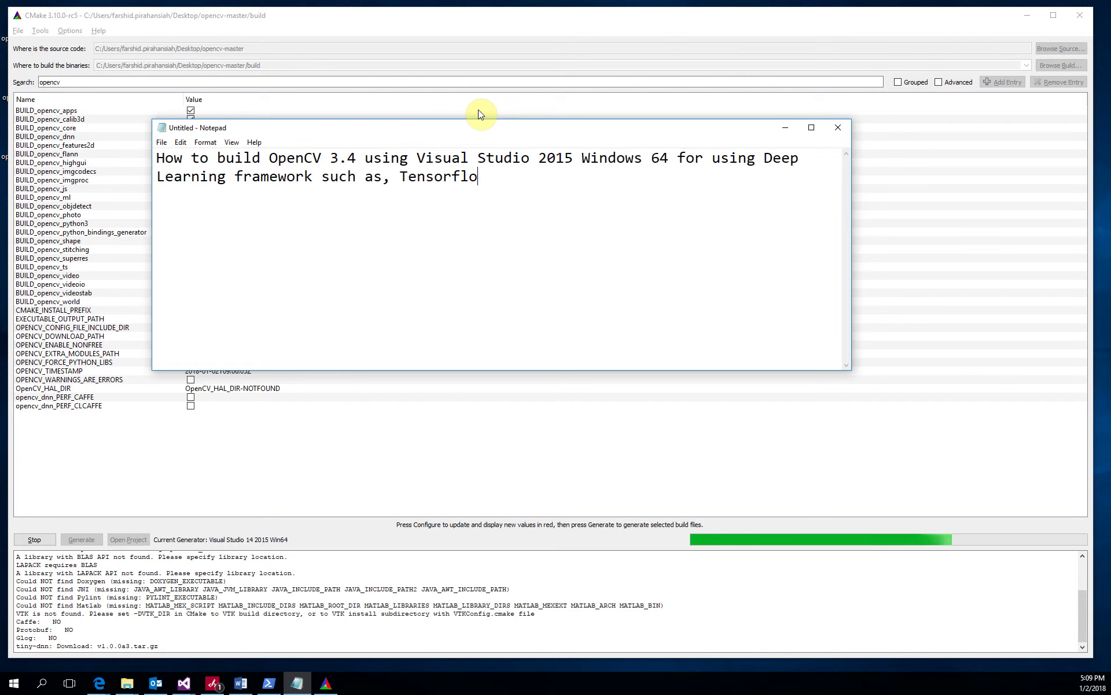
key("BackSpace")
key("BackSpace")
key("BackSpace")
type("Flow")
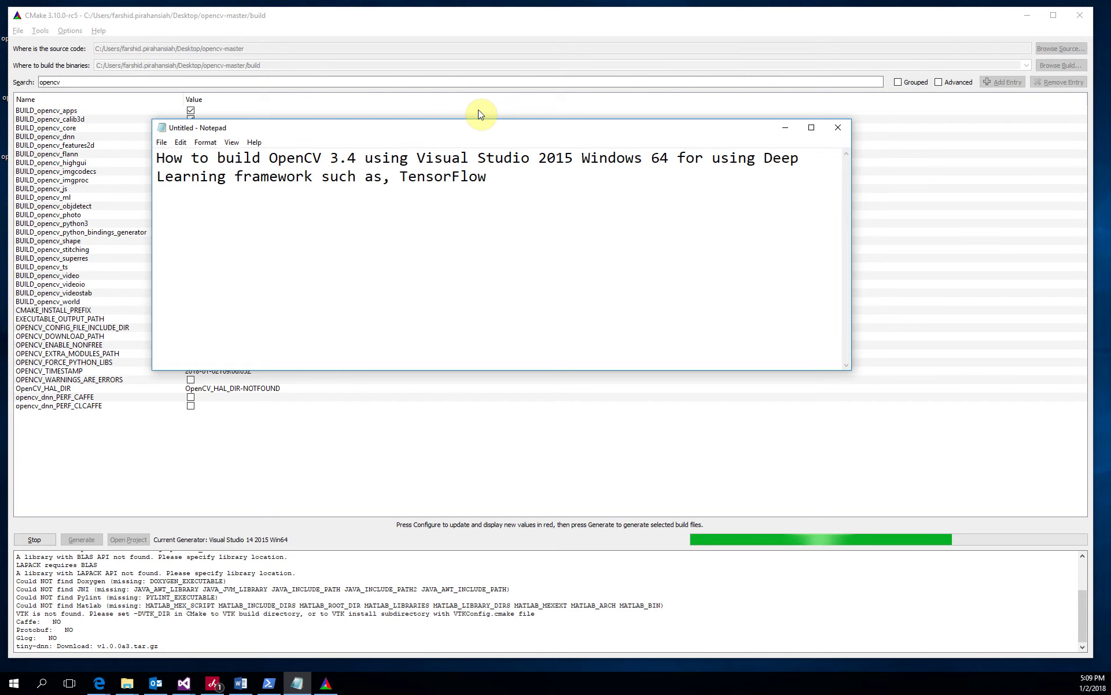
type(" and Caf")
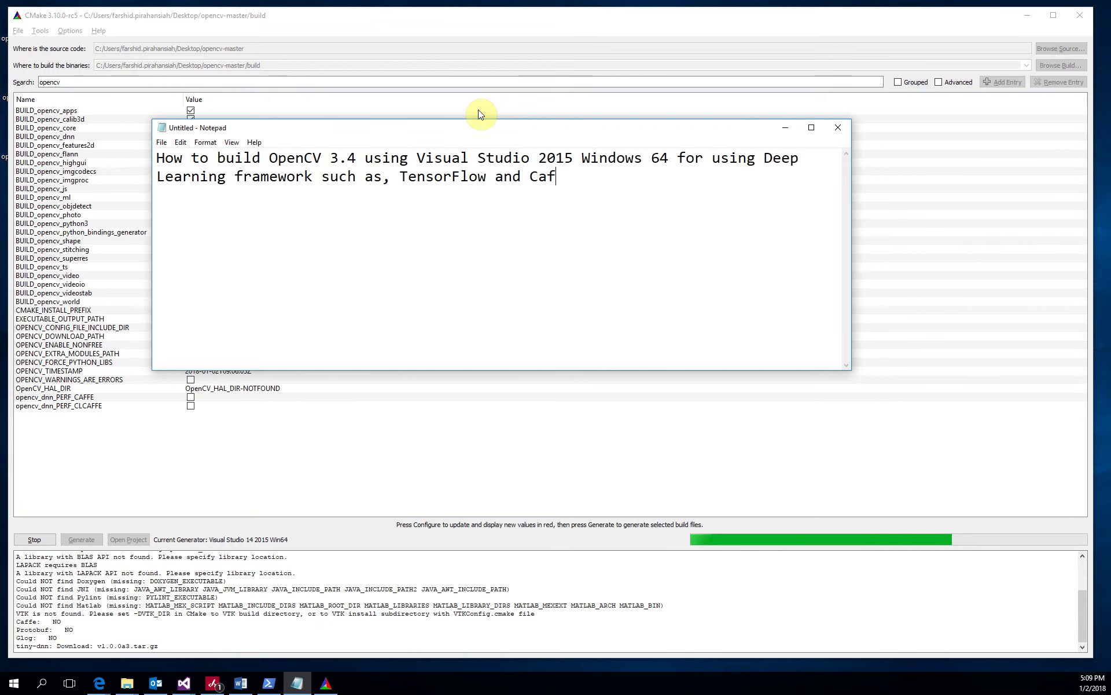
type("fe.")
key("Return")
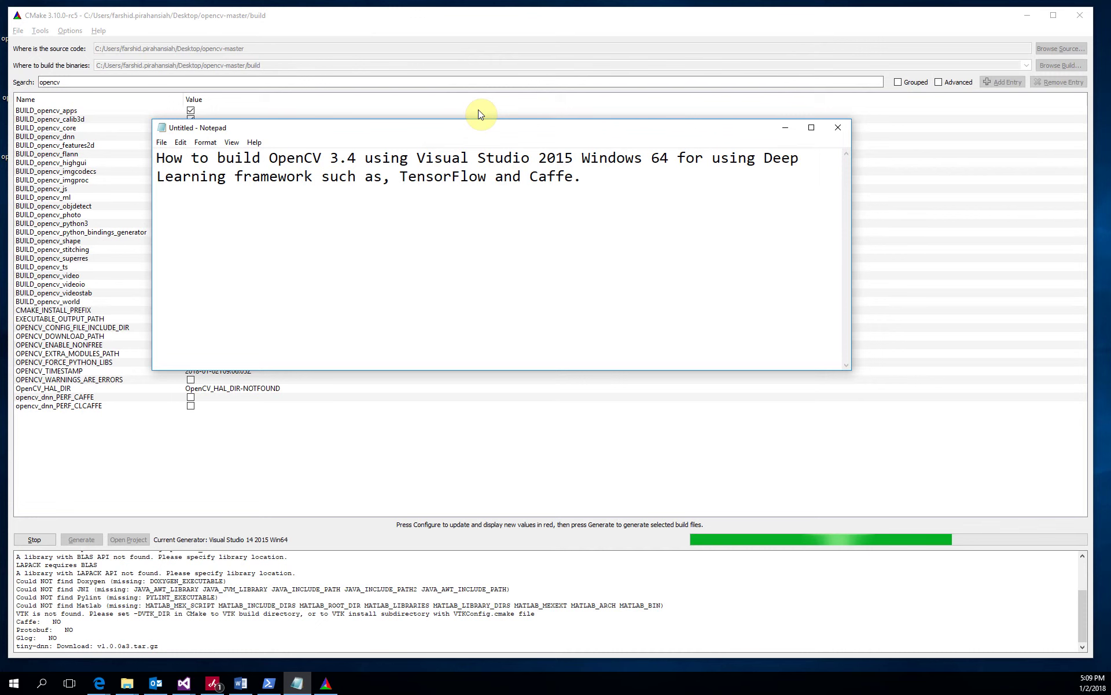
Write the list item "1. Download OpenCV and OpenCV contribute" under the title and start item 2 on the following line.
type("1. ")
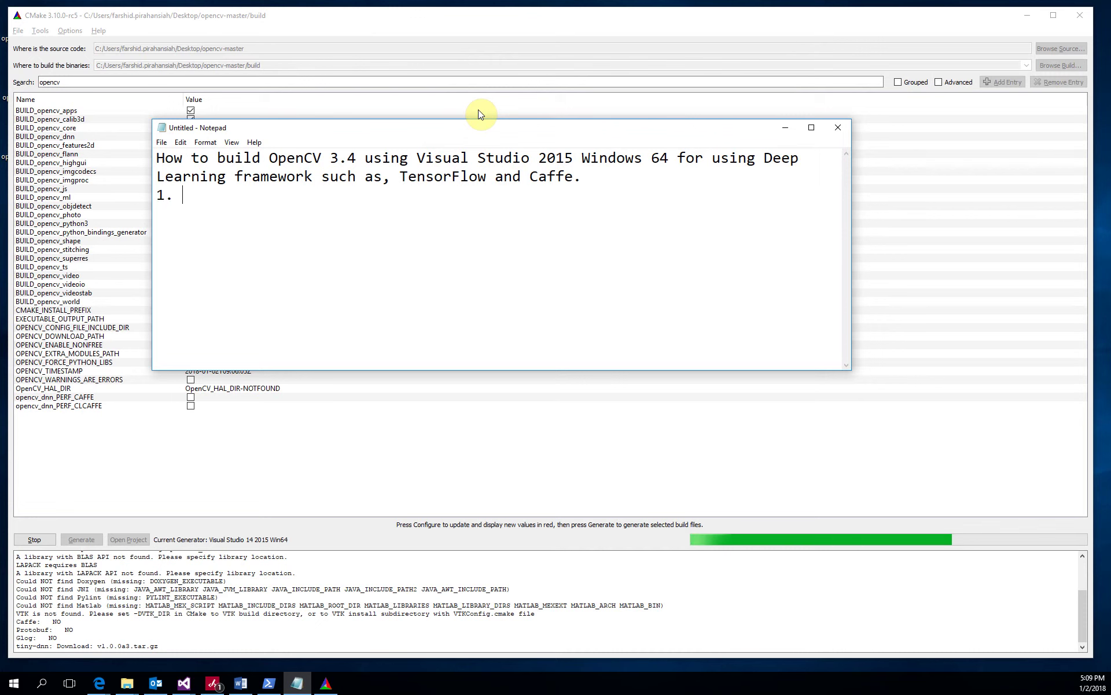
type("Downloa")
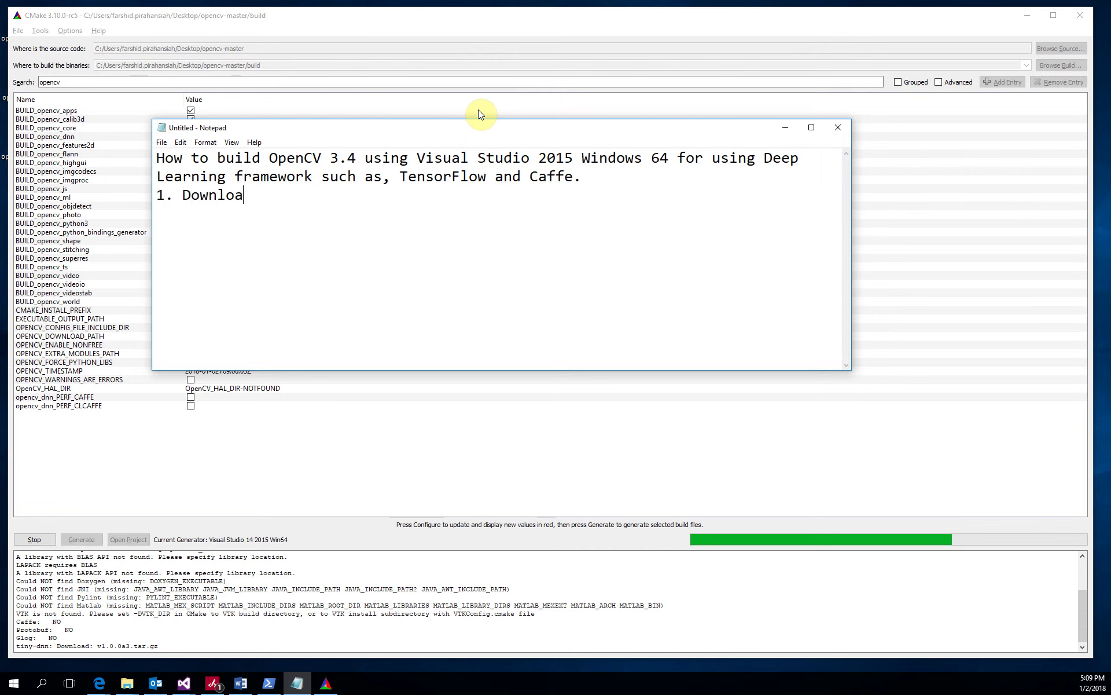
type("d O")
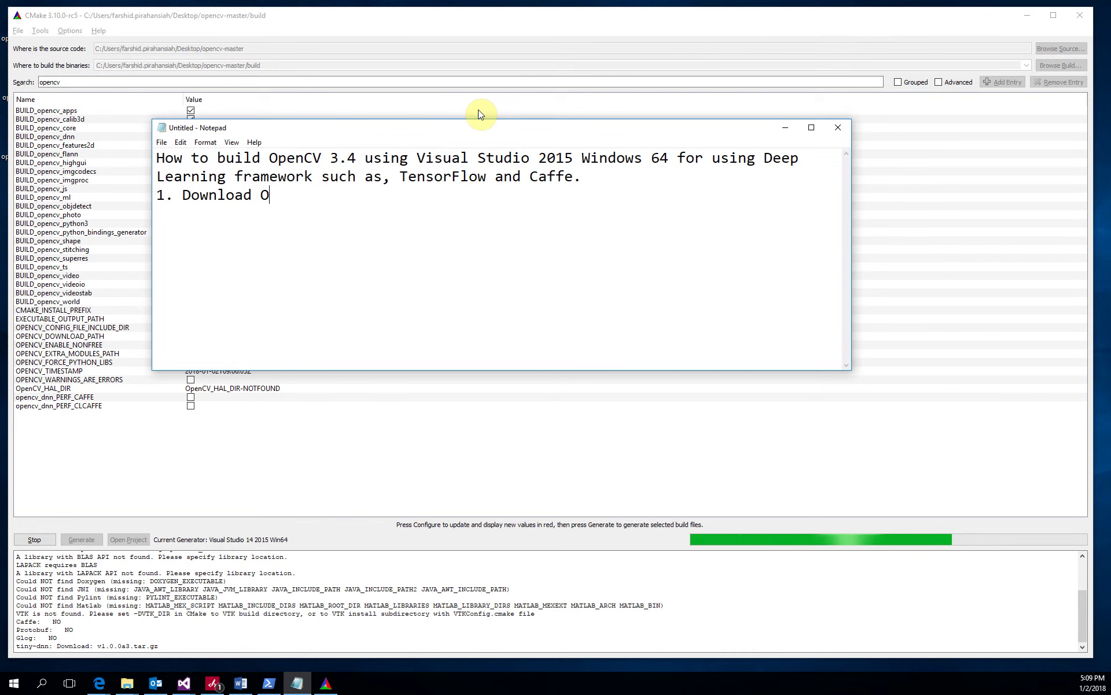
type("penCV and ")
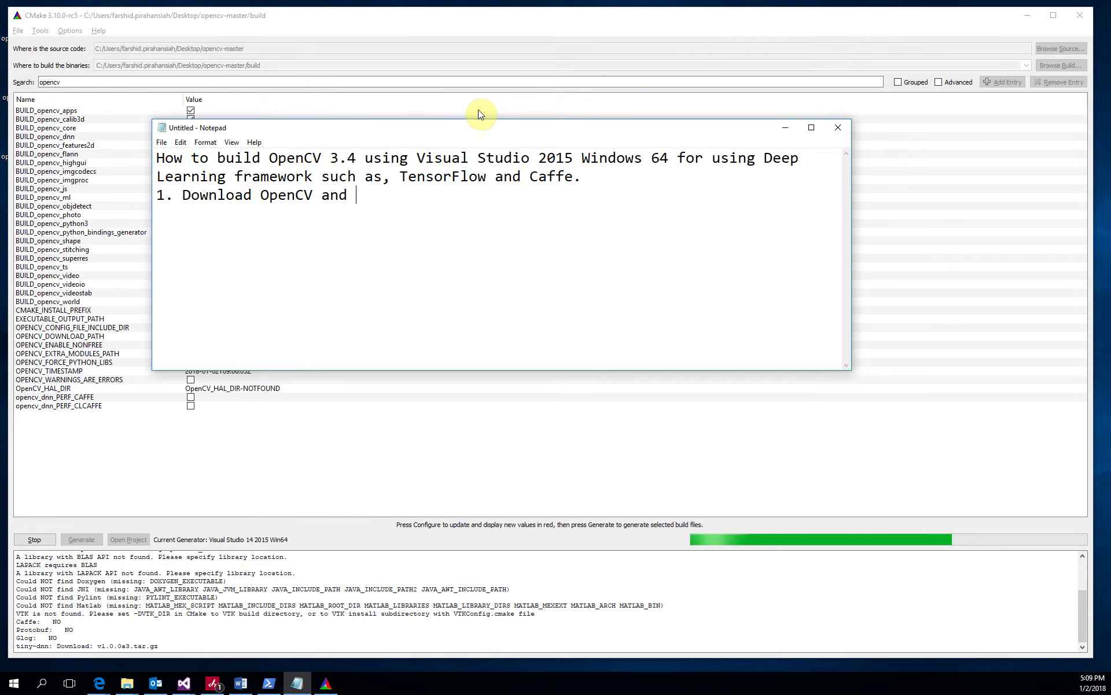
type("OpenCV")
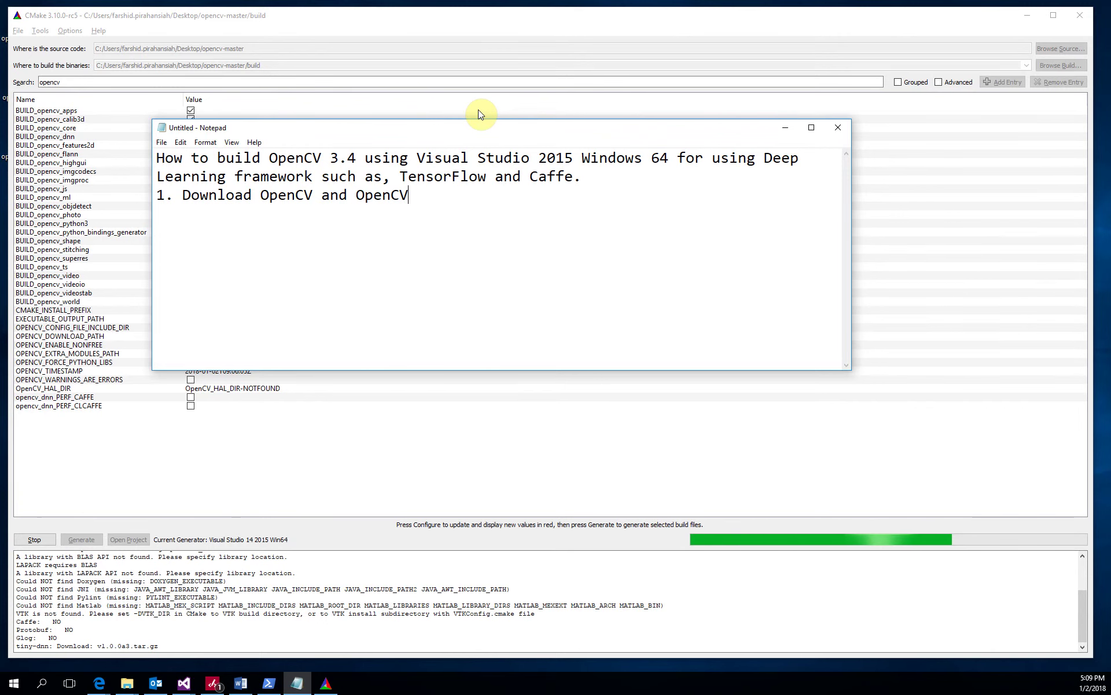
left_click_drag(477, 128, 477, 104)
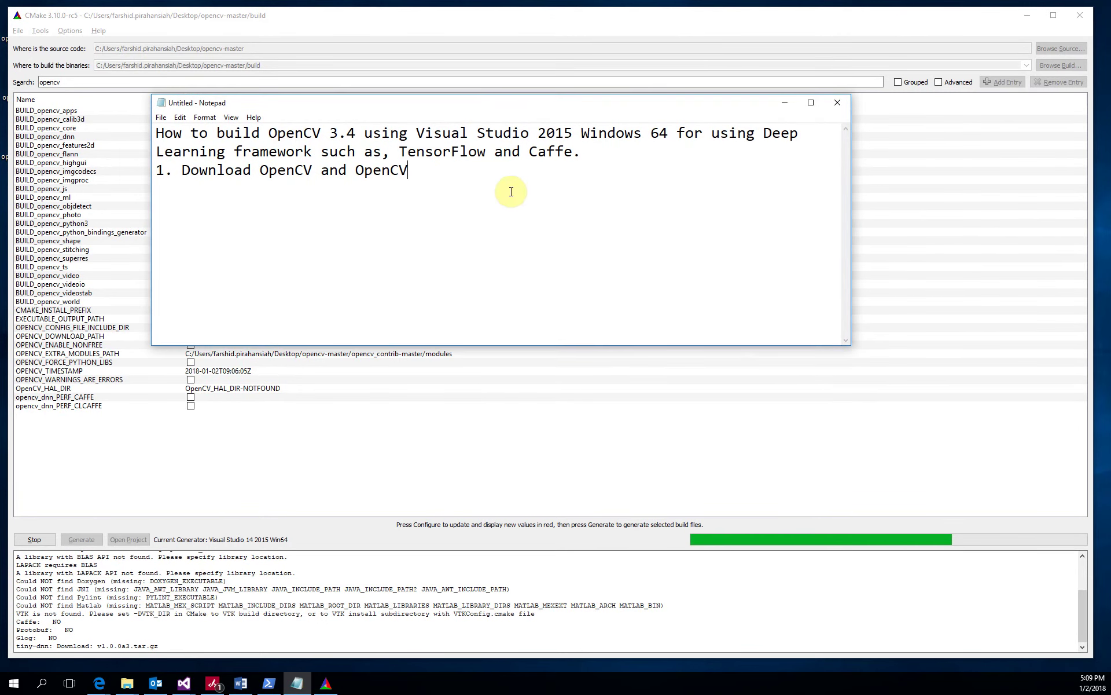
type("c")
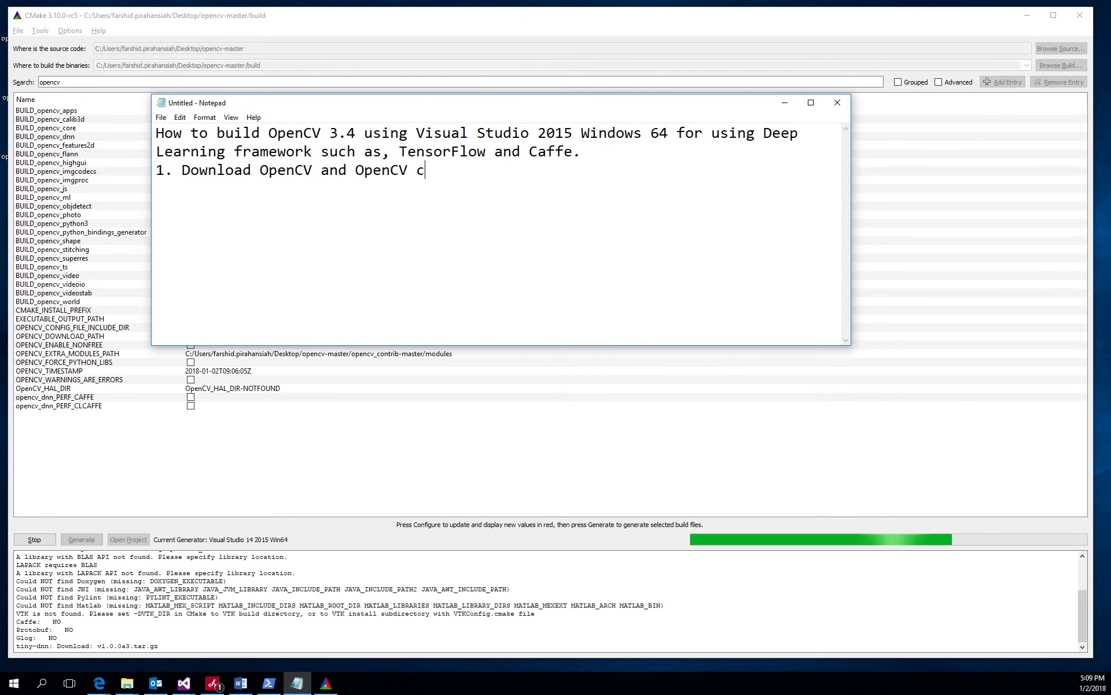
type("on")
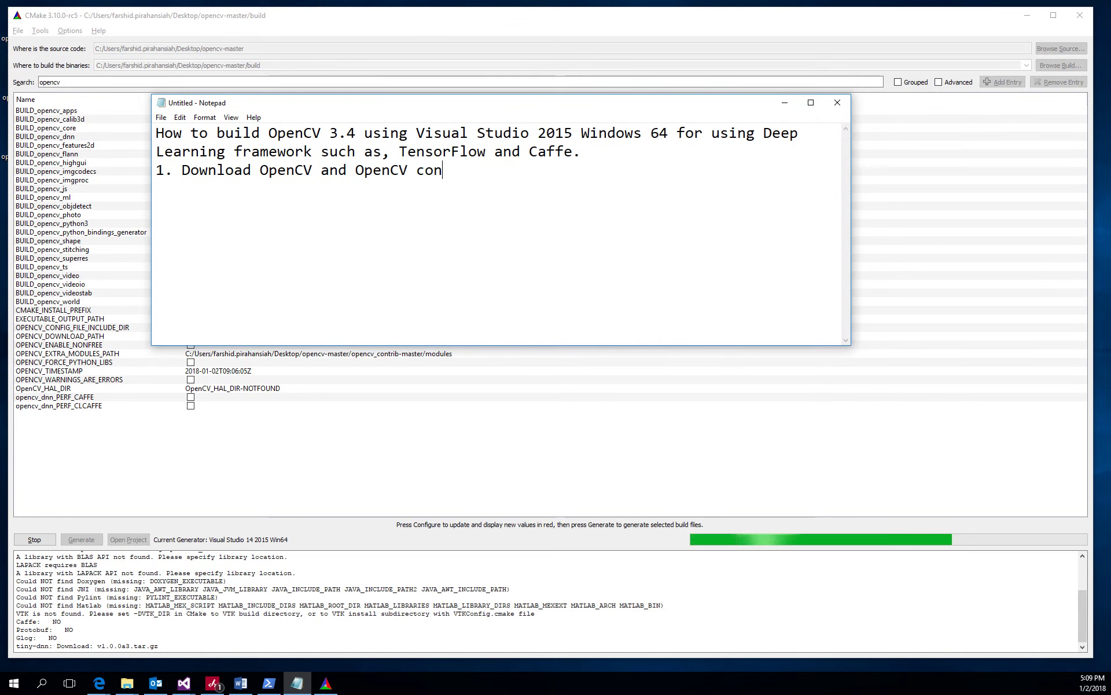
type("trib")
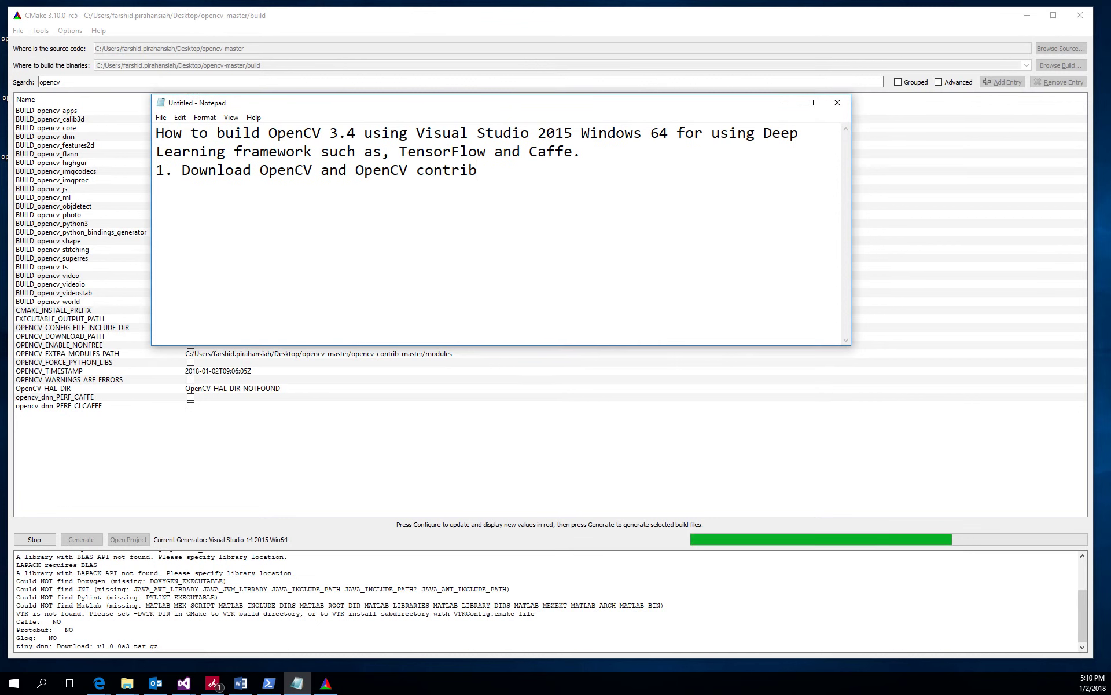
type("u")
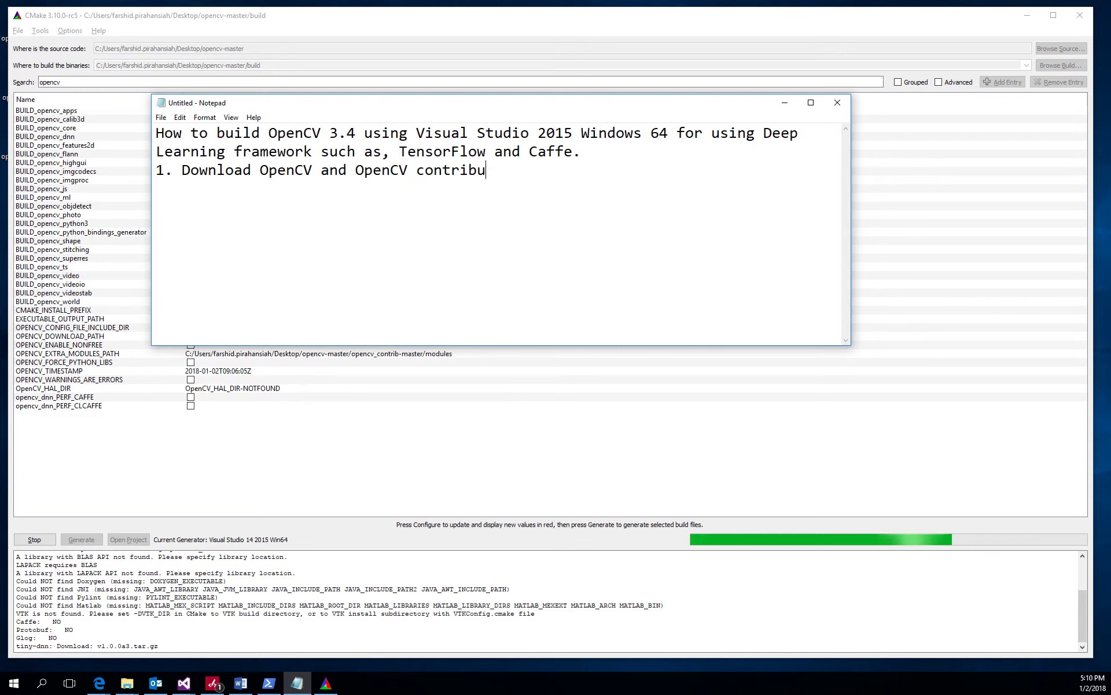
type("ute")
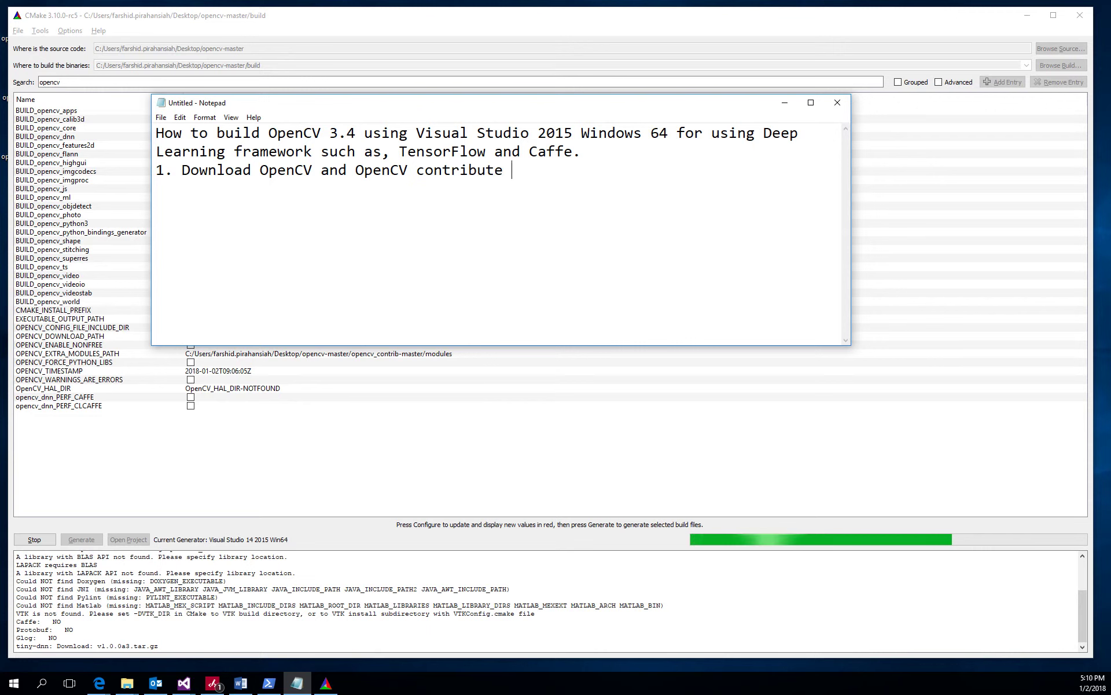
key("Return")
type("2.")
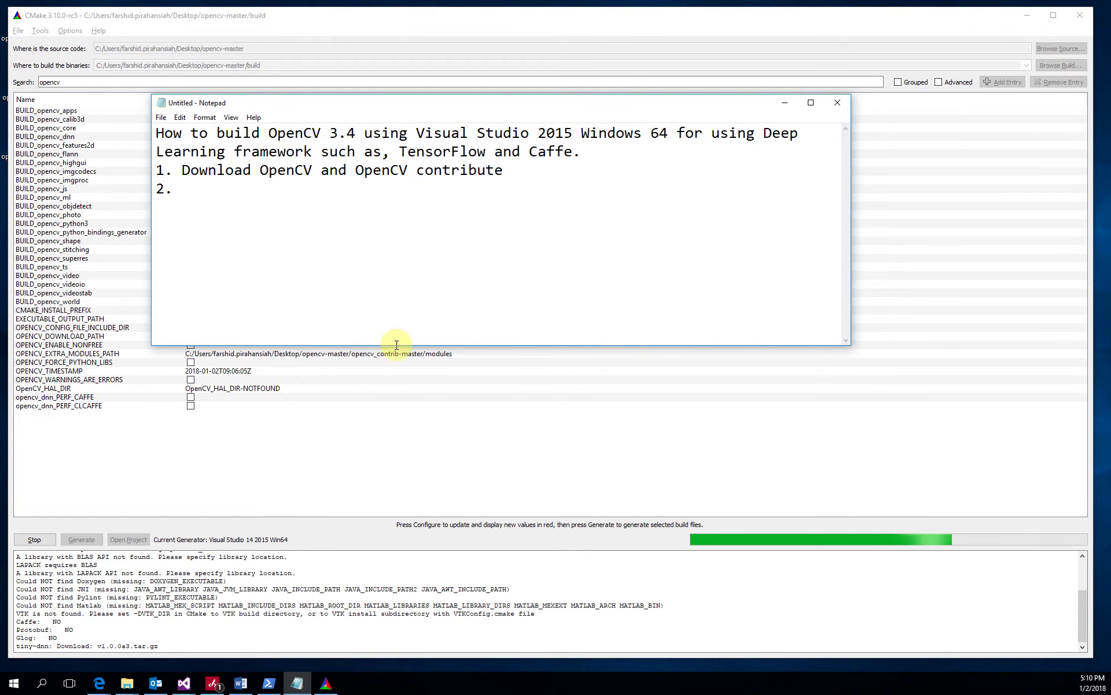
Switch to the opencv_contrib-master folder in File Explorer, copy only the folder name from its path and minimize the window.
left_click(360, 354)
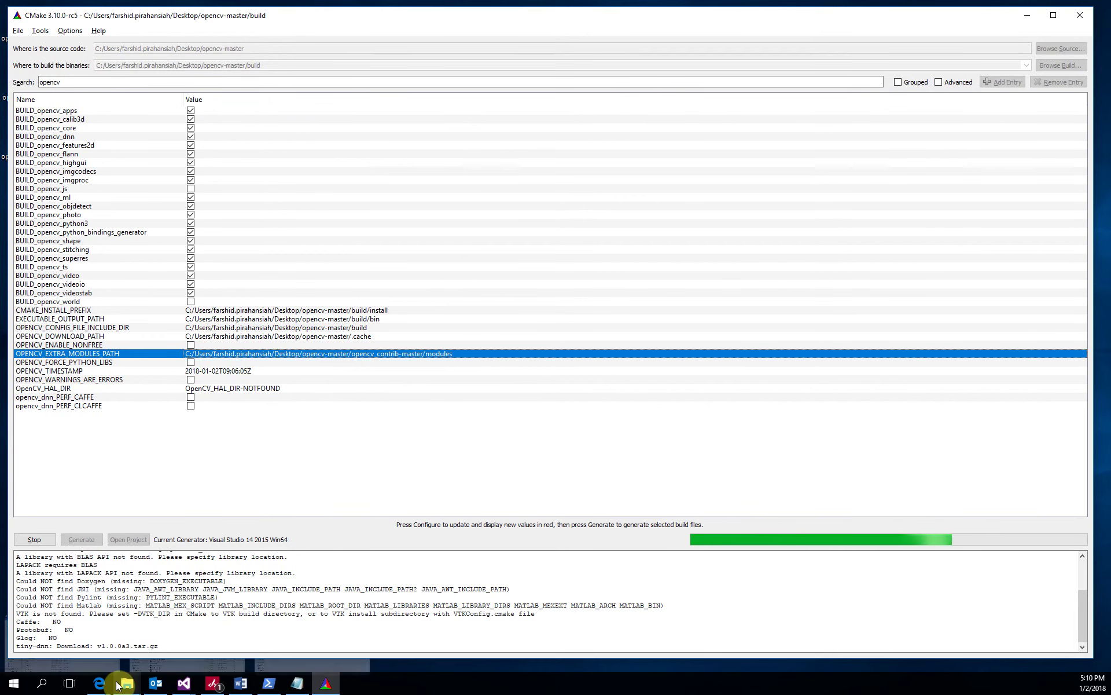
left_click(118, 685)
left_click(283, 584)
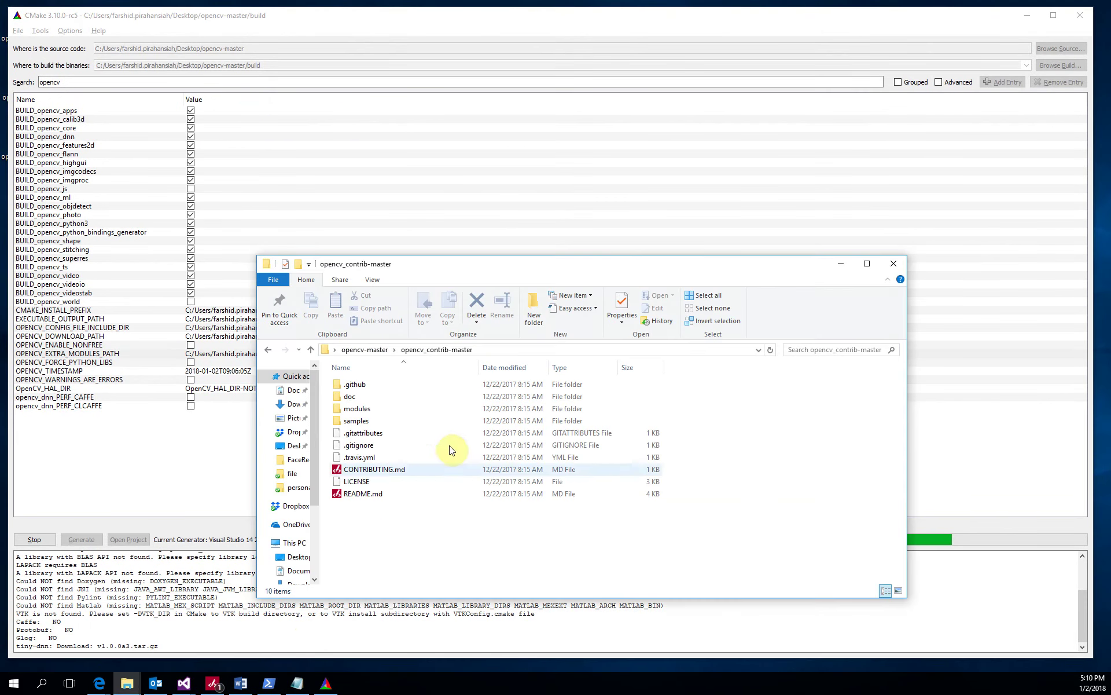
left_click(484, 349)
left_click(543, 350)
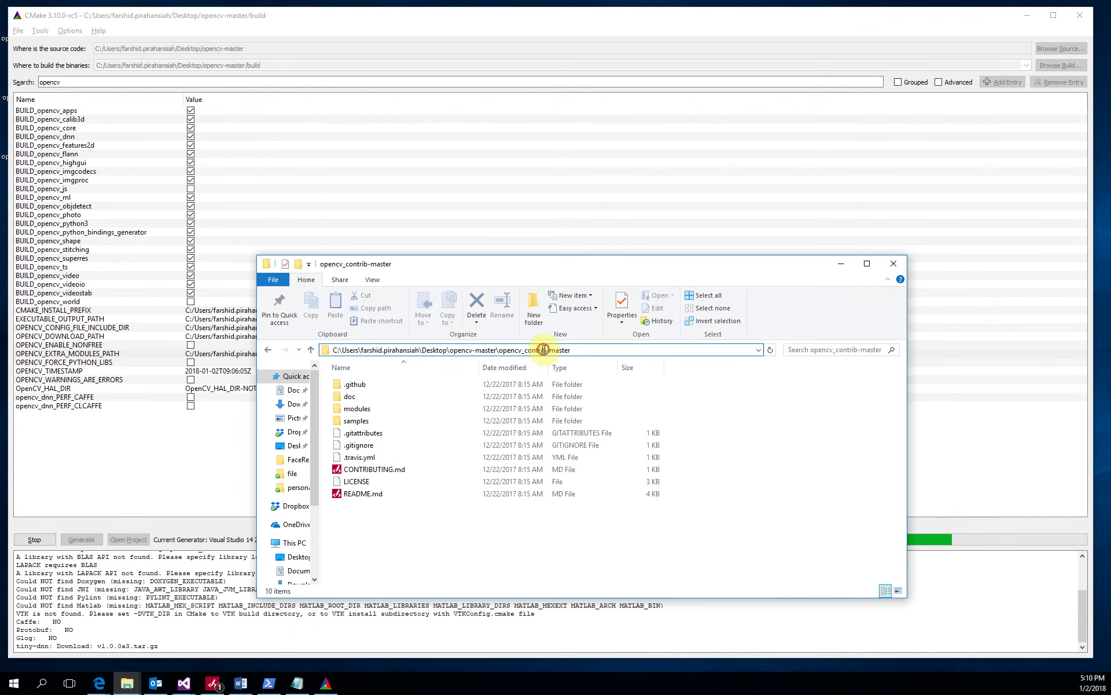
left_click_drag(500, 350, 580, 351)
key("ctrl+c")
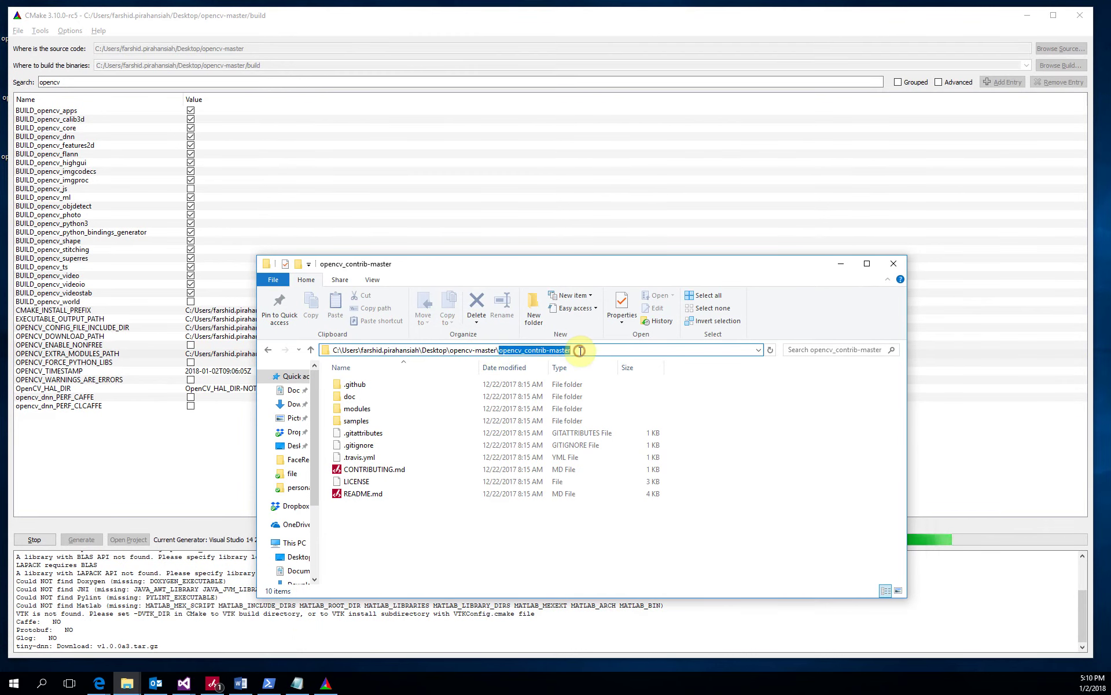
left_click(842, 264)
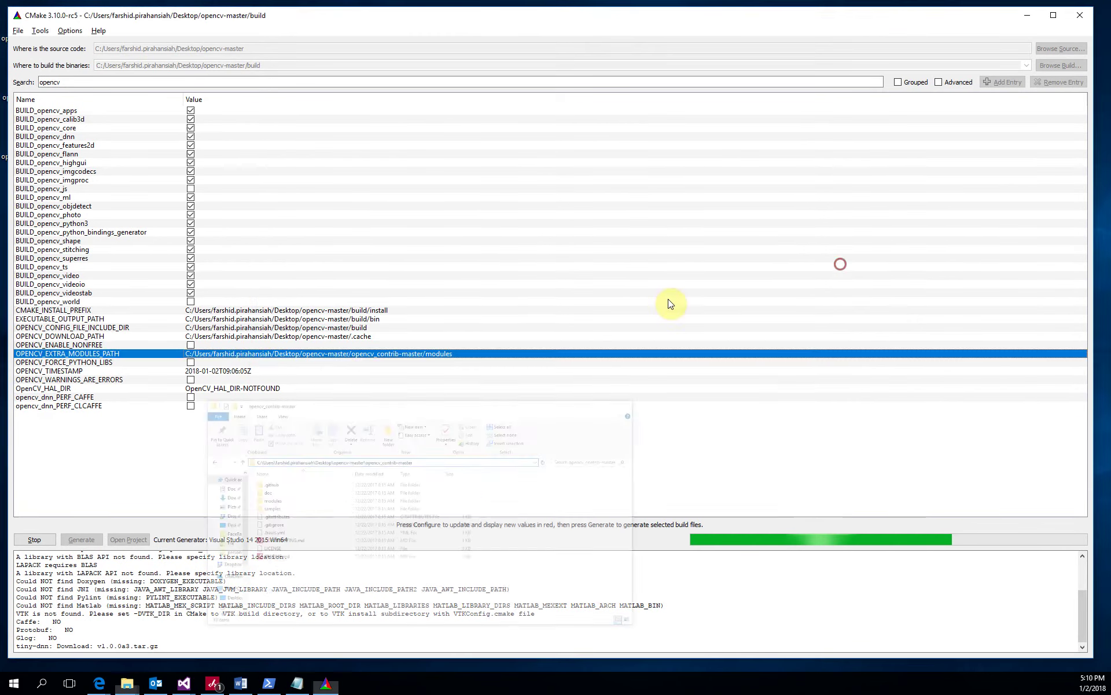
Return to the Notepad notes and replace "OpenCV contribute" in item 1 with the copied name opencv_contrib-master.
key("alt+Tab")
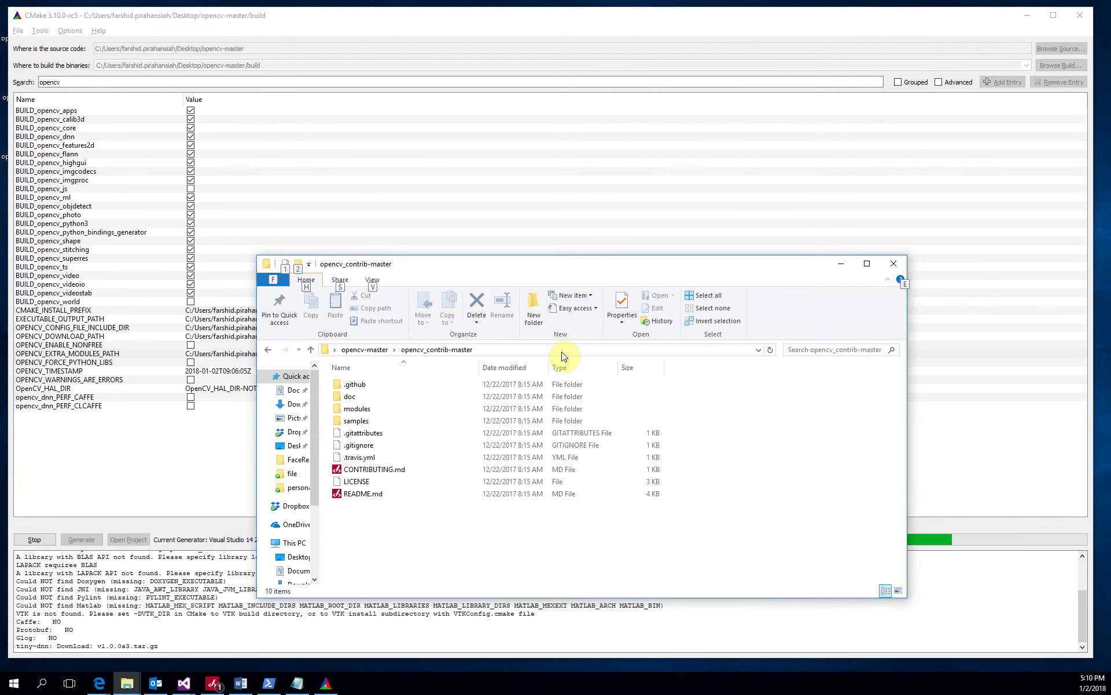
key("alt+Tab")
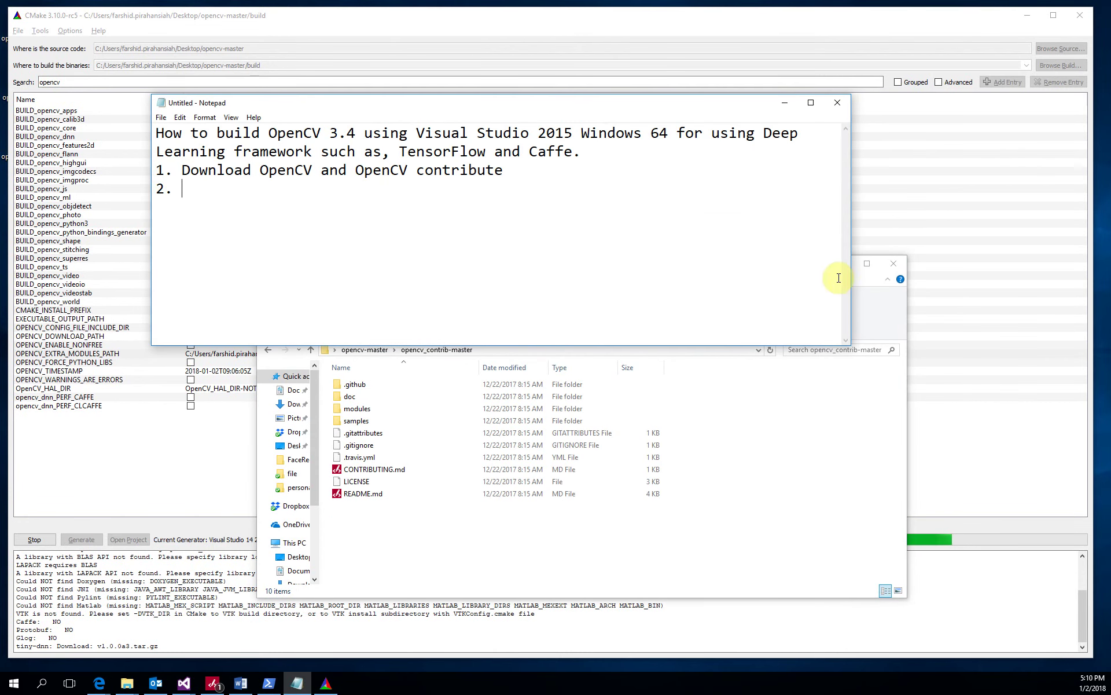
left_click(876, 304)
left_click(844, 265)
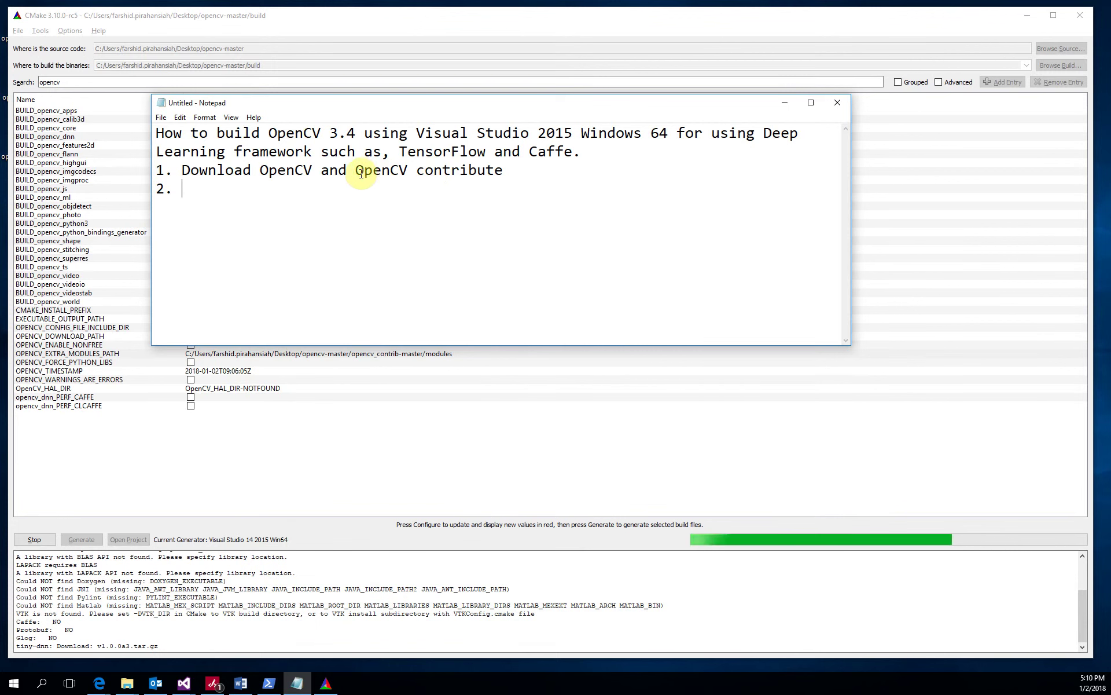
left_click_drag(355, 169, 503, 170)
key("ctrl+v")
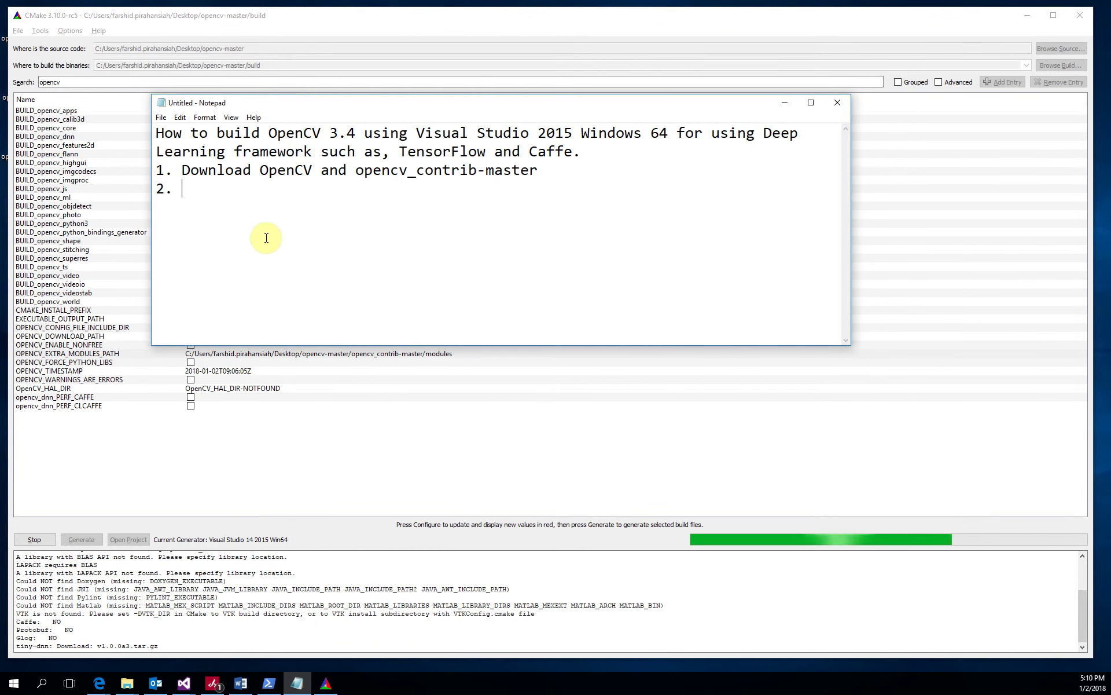
Write item 2 as "Open CMake and confige by opencv_contrib-master", reusing the copied folder name, and start a new line below it.
type("Open")
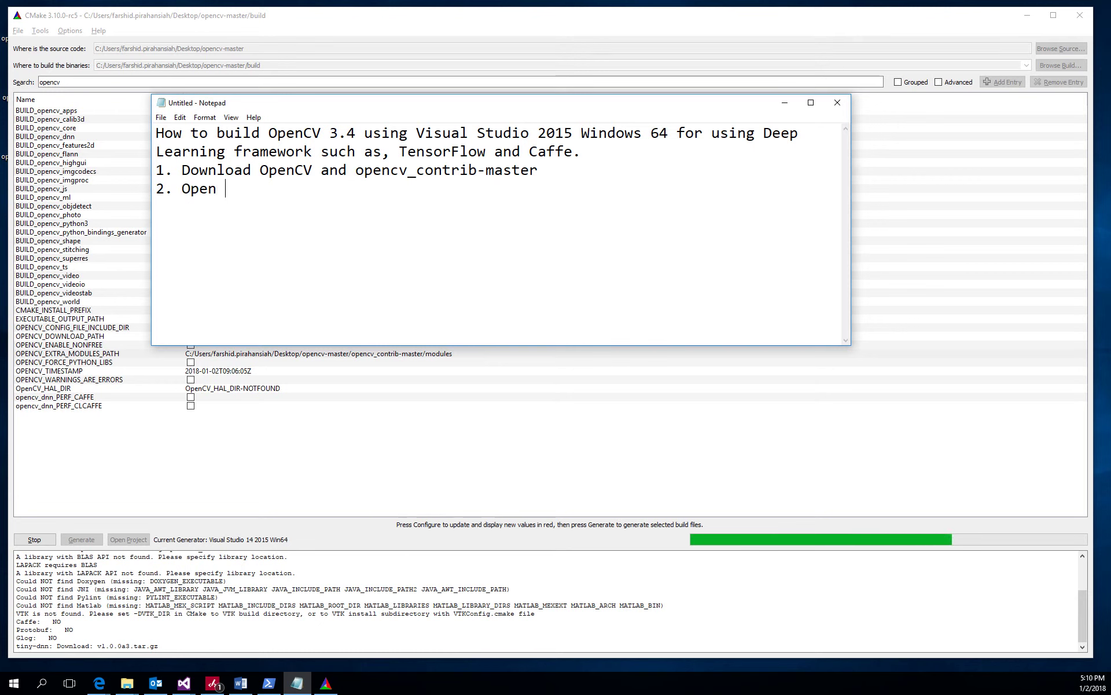
type(" CMake and")
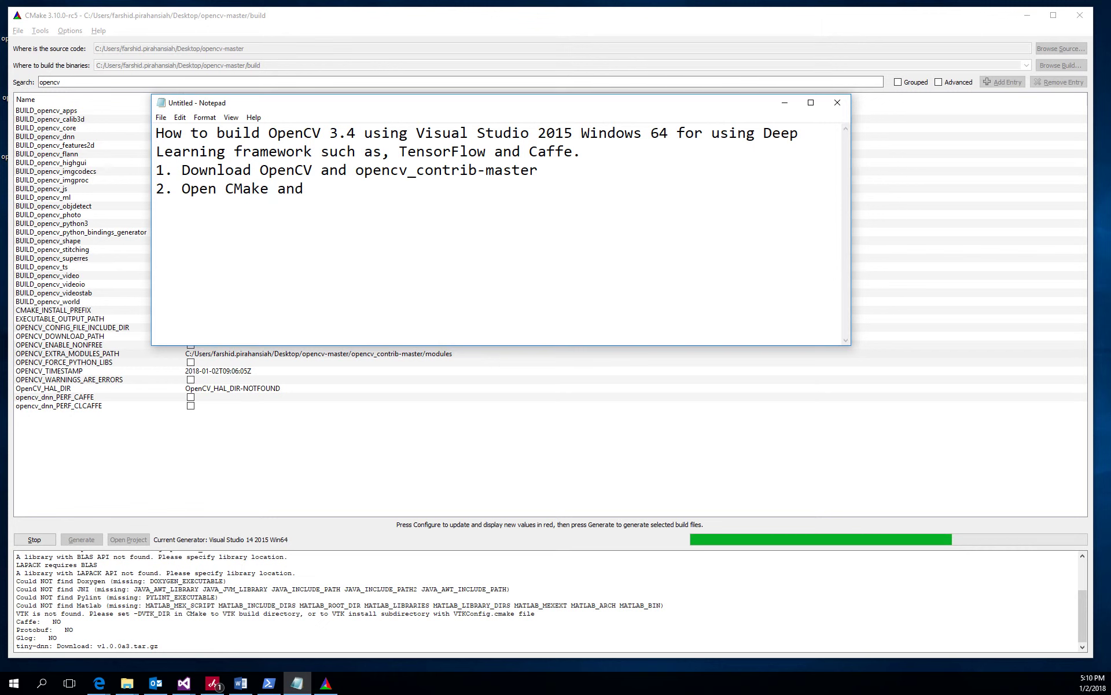
type("confige by")
key("ctrl+v")
key("Return")
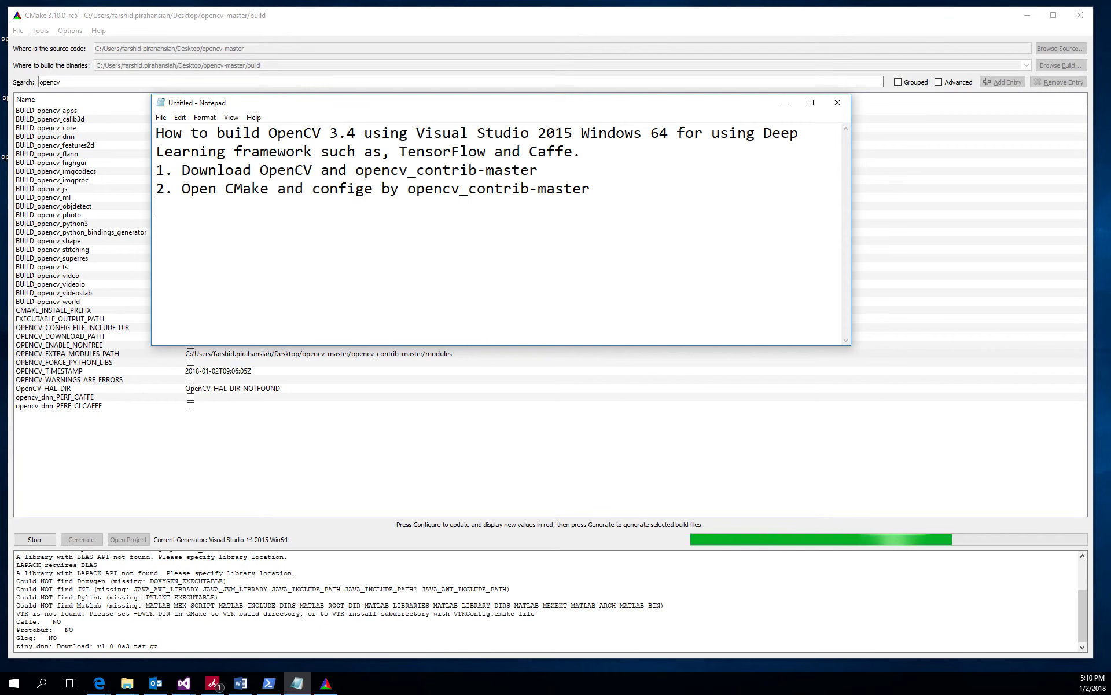
Write item 3 as "3. Open Visual Studio Project" and insert "OpenCV" before "Visual".
type("3. Open")
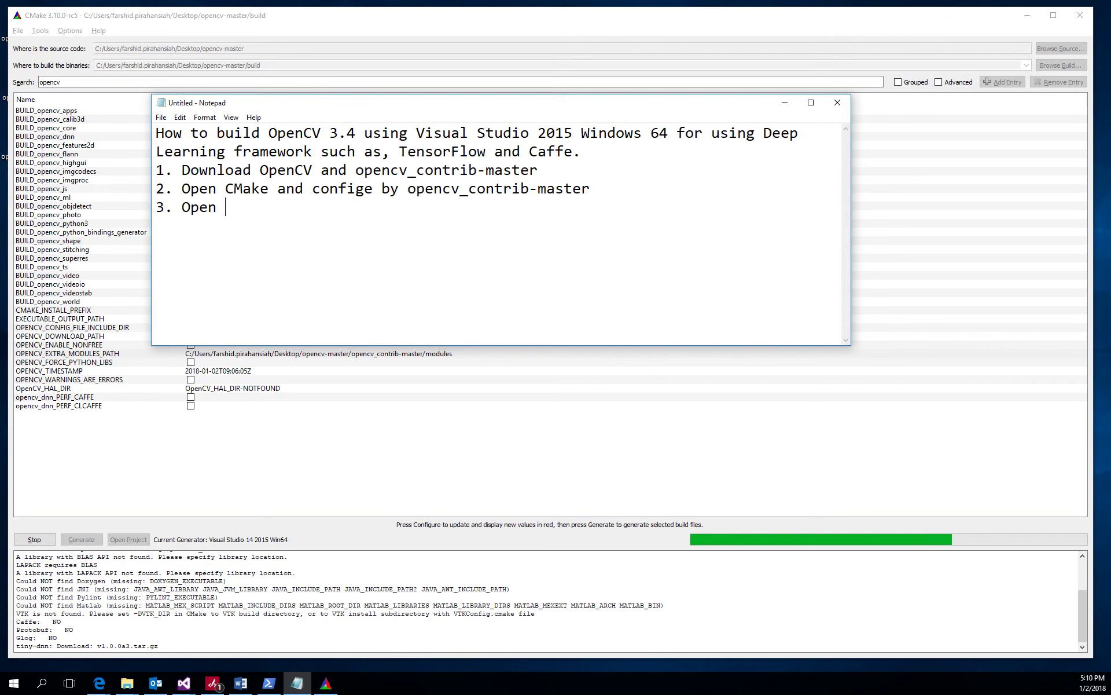
type(" Visual ")
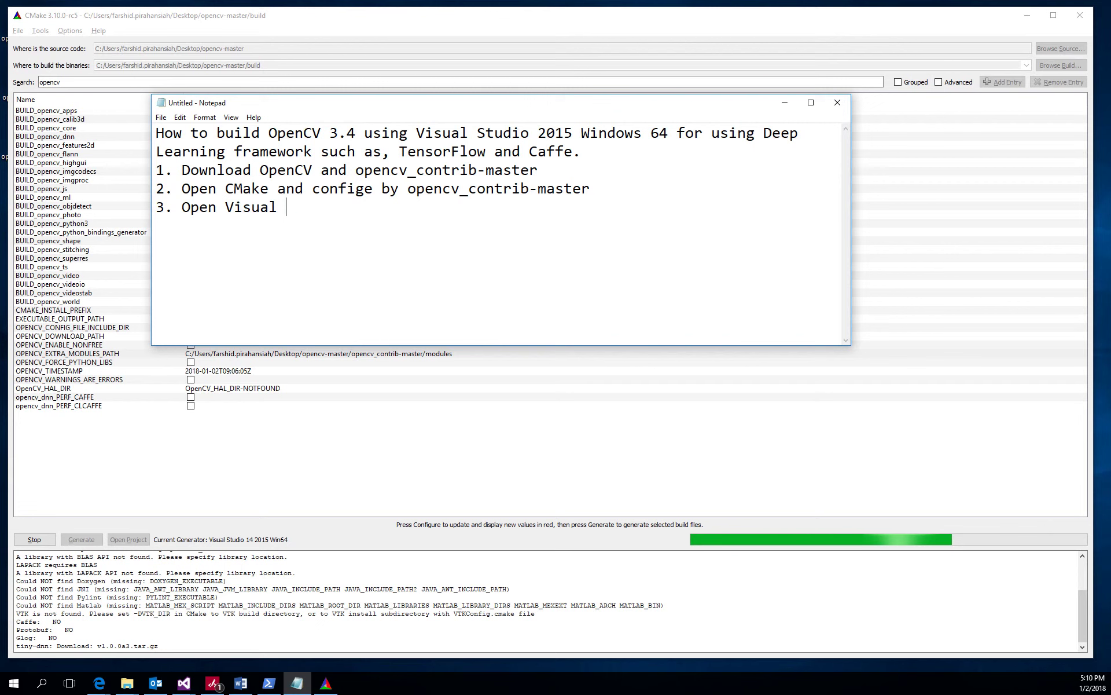
type("Studio Project")
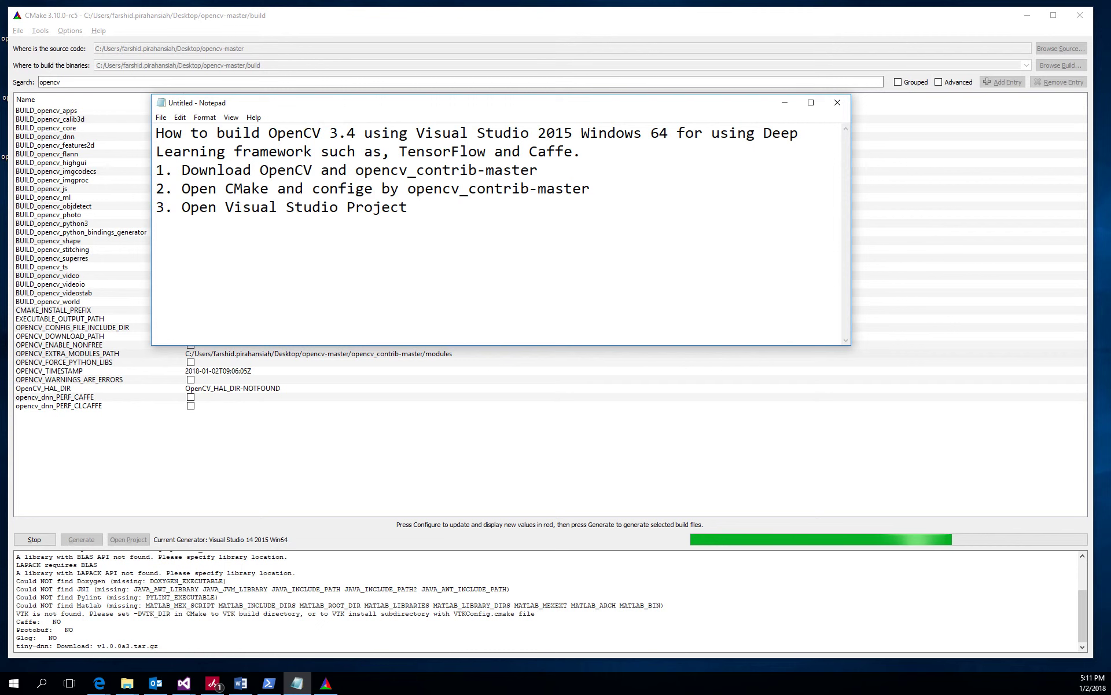
key("Left")
key("Left")
key("Left")
key("Left")
key("Left")
key("Left")
key("Left")
key("Left")
key("Left")
key("Left")
key("Left")
key("Left")
key("Left")
key("Left")
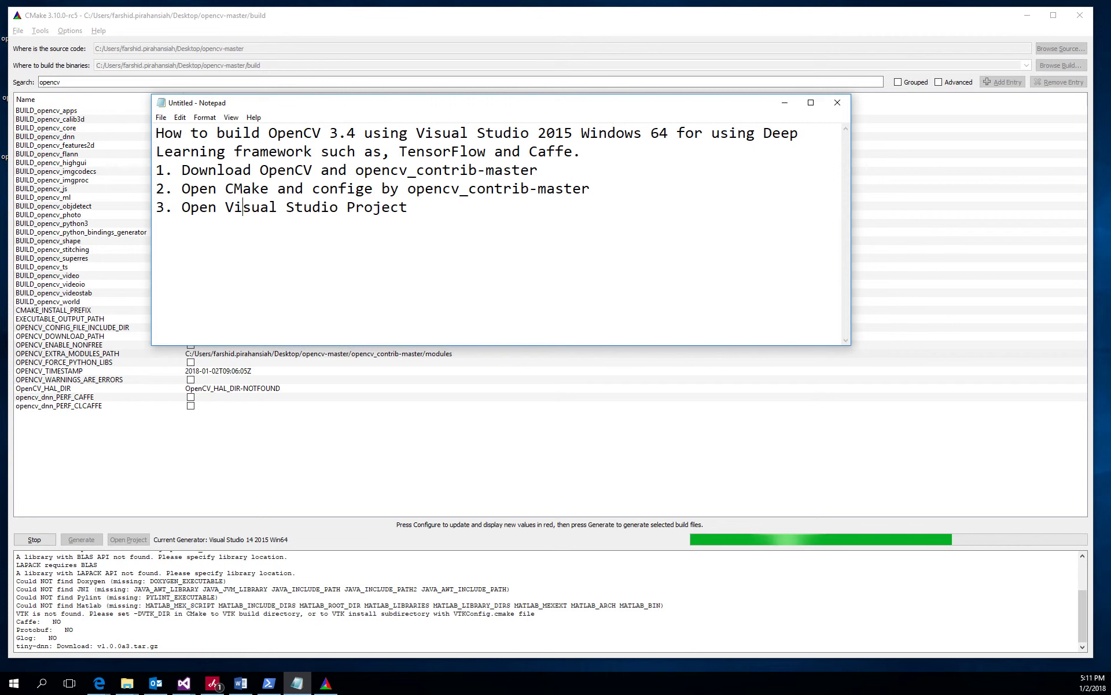
type("OpenCV Visual")
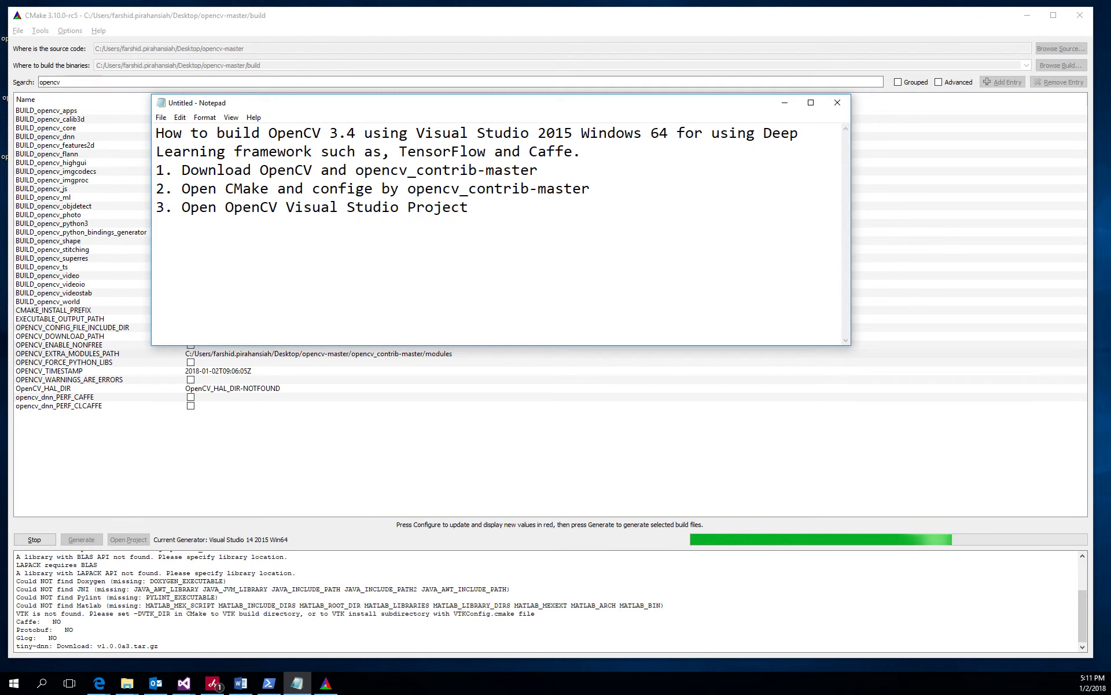
Complete item 3 with "and build the Debug and Release" after "Project" and start a new line below it.
type(" Studio Project and b")
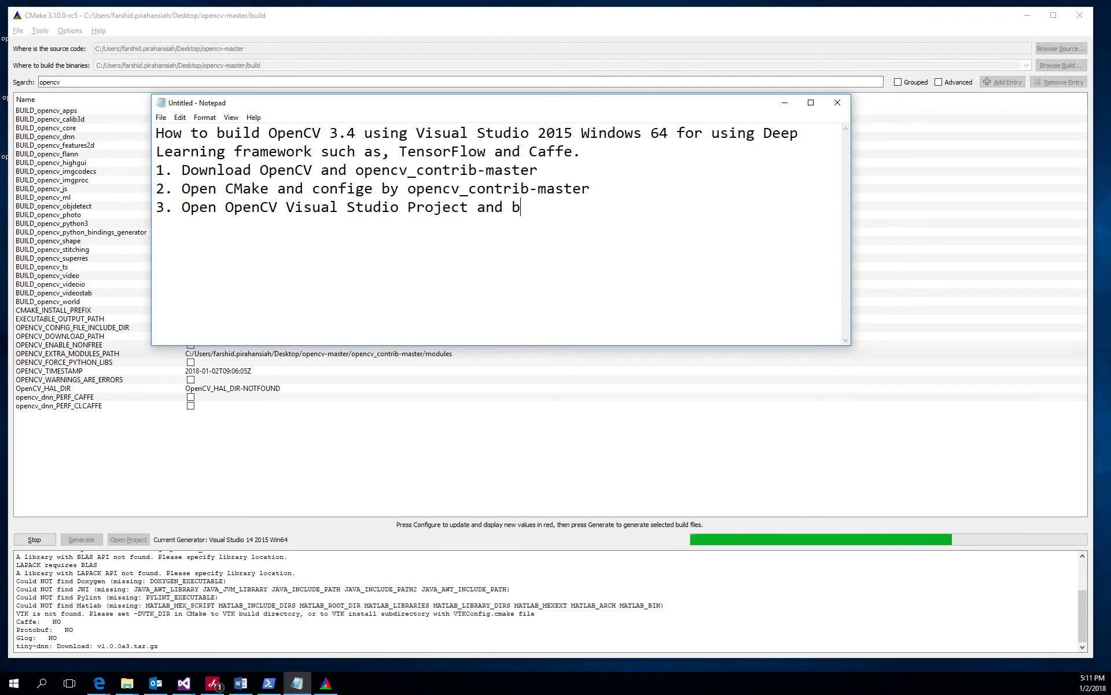
type("uild the ")
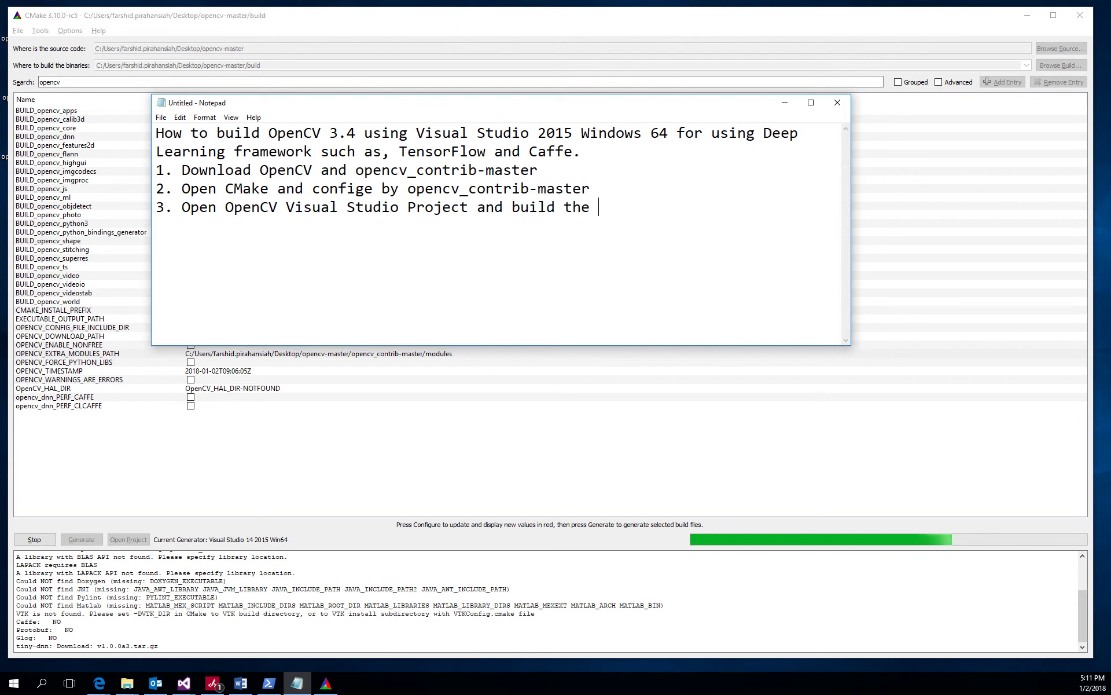
type("De")
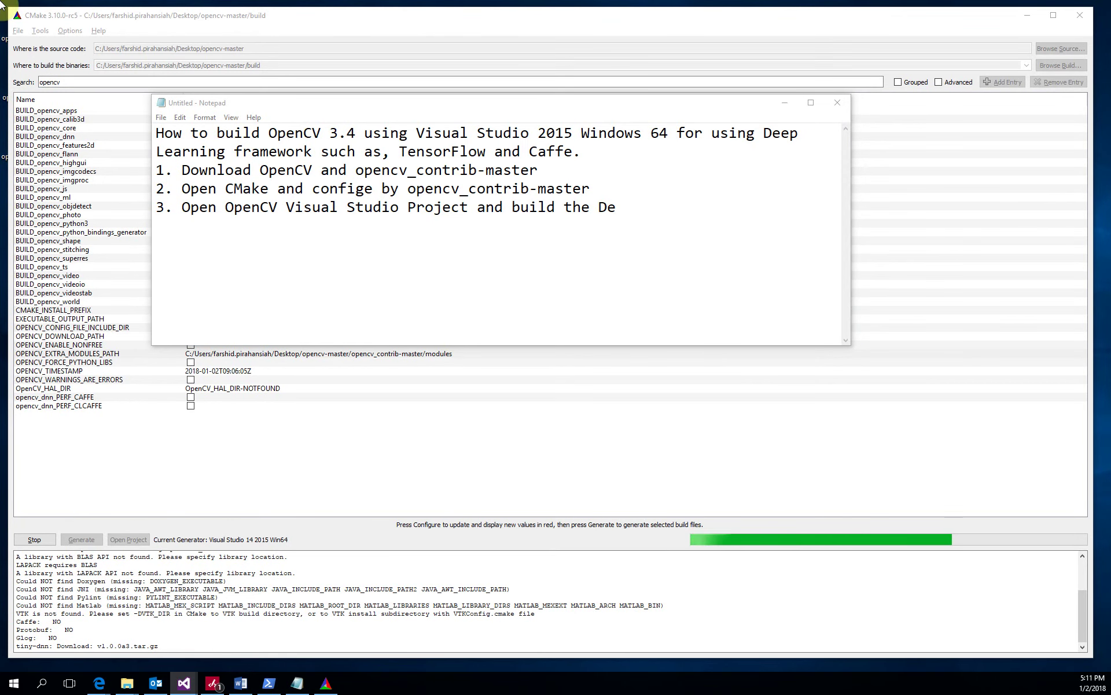
left_click(622, 203)
type("bug ")
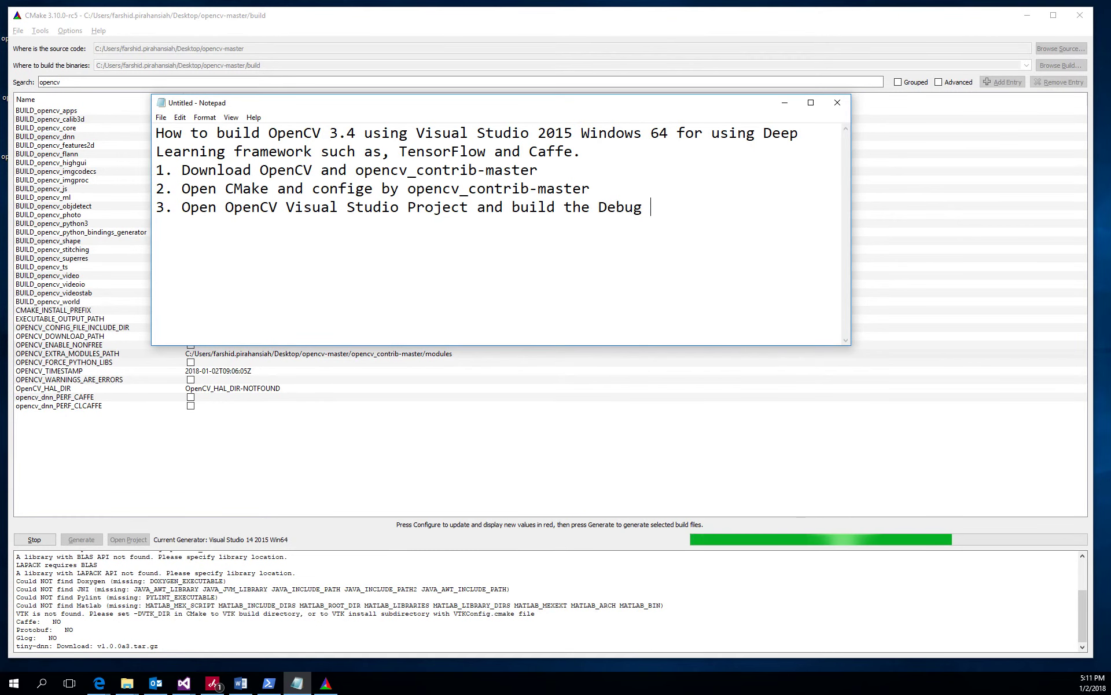
type("and Relea")
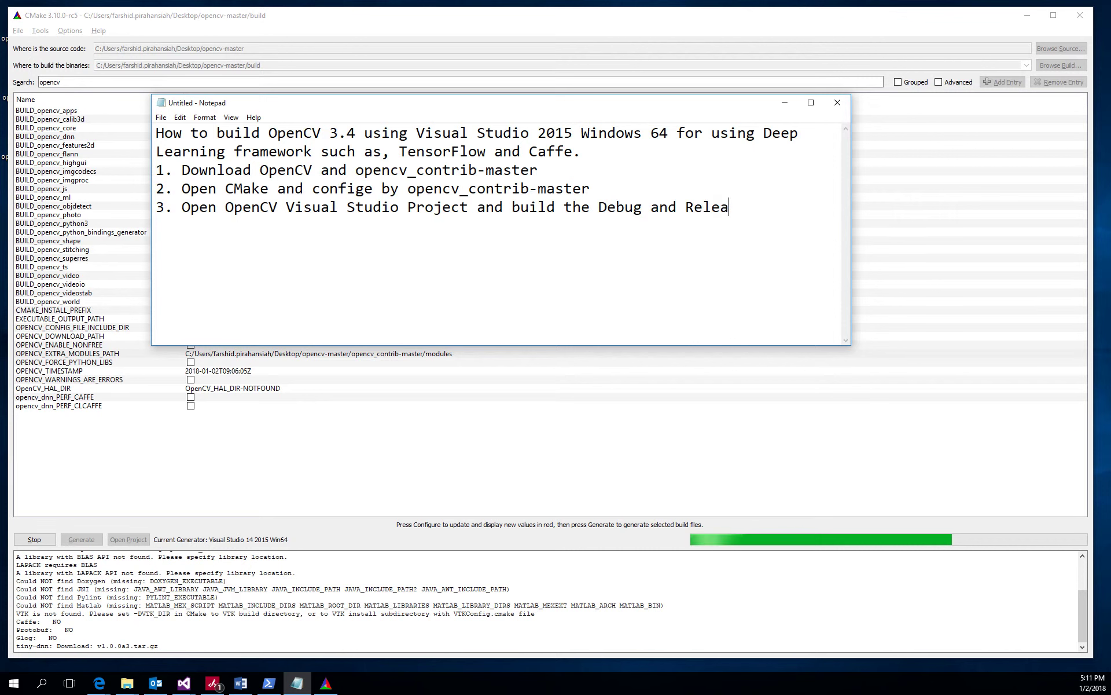
type("se")
key("Return")
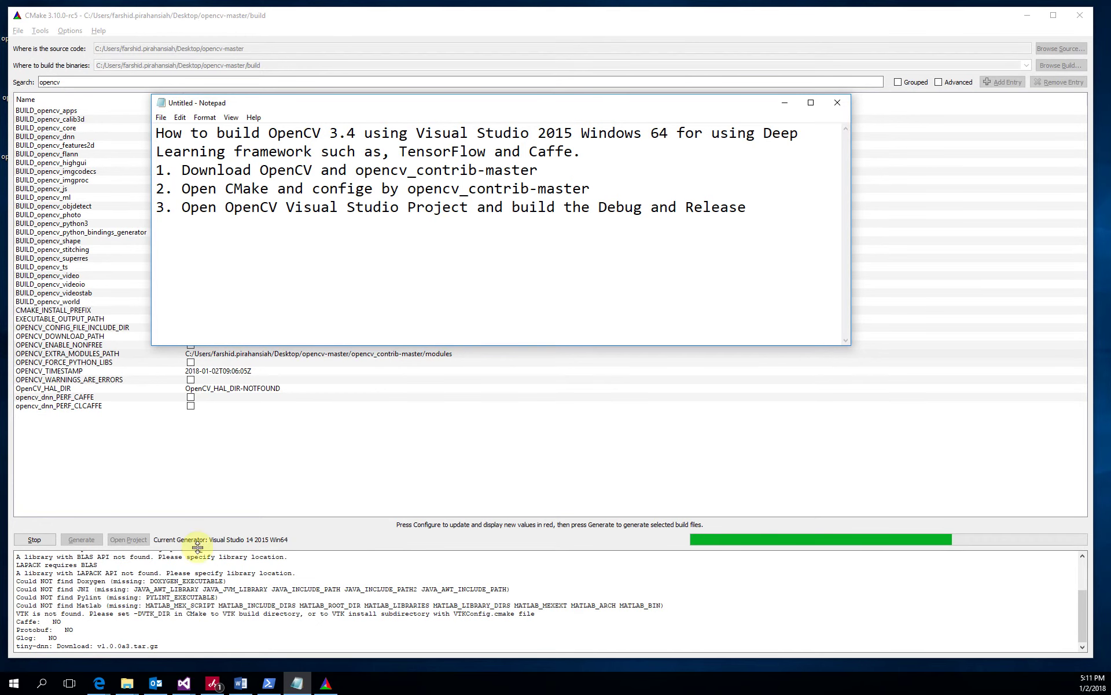
Switch to the Edge InPrivate window and open youtube.com/tiziran in a new tab.
left_click(99, 684)
left_click(191, 619)
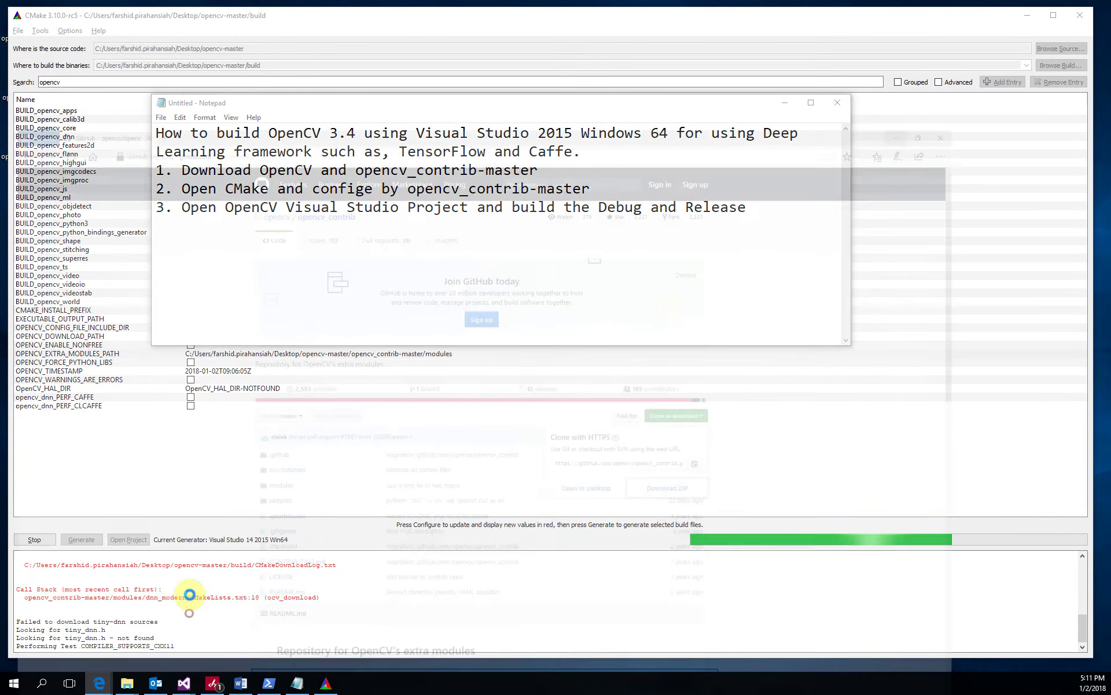
left_click(175, 10)
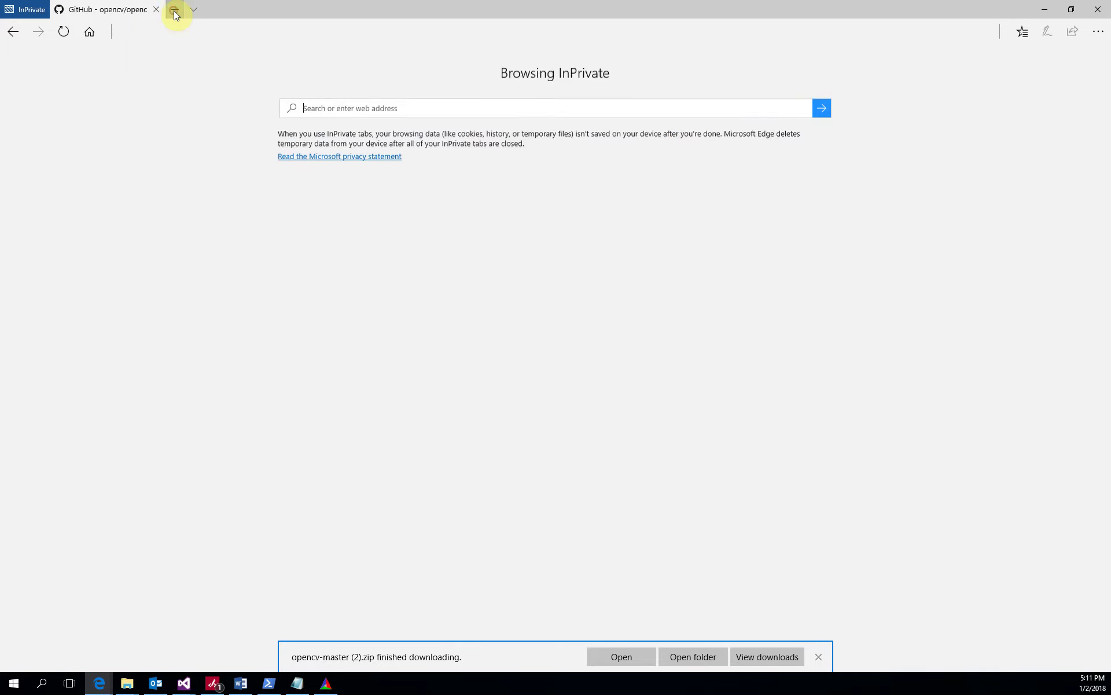
type("you")
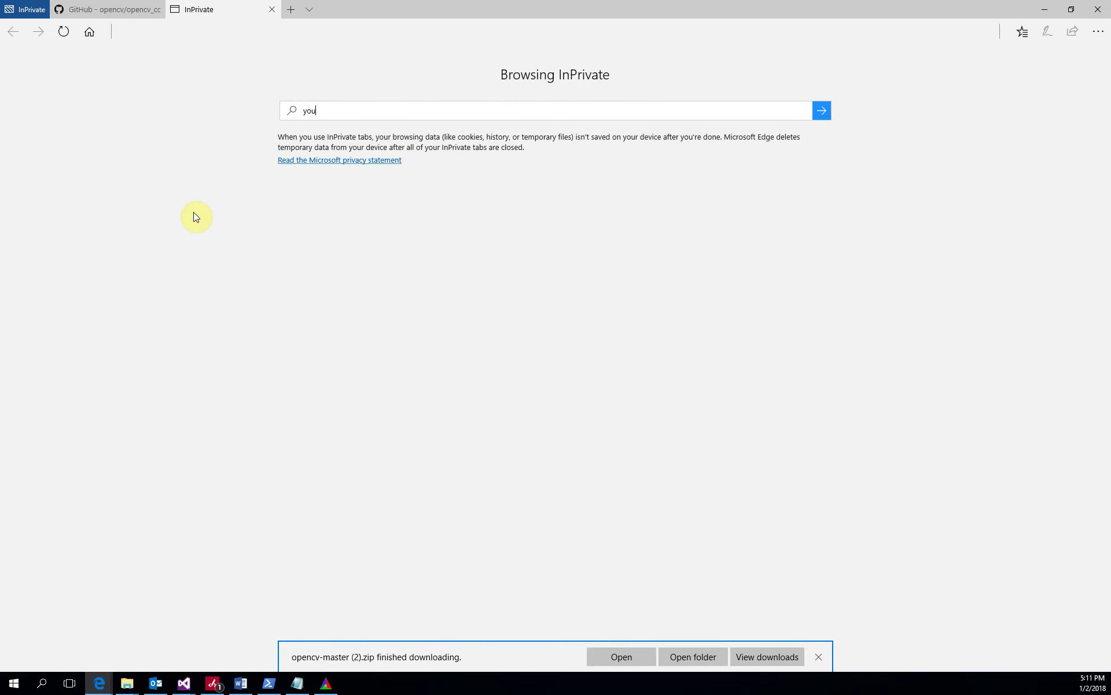
key("End")
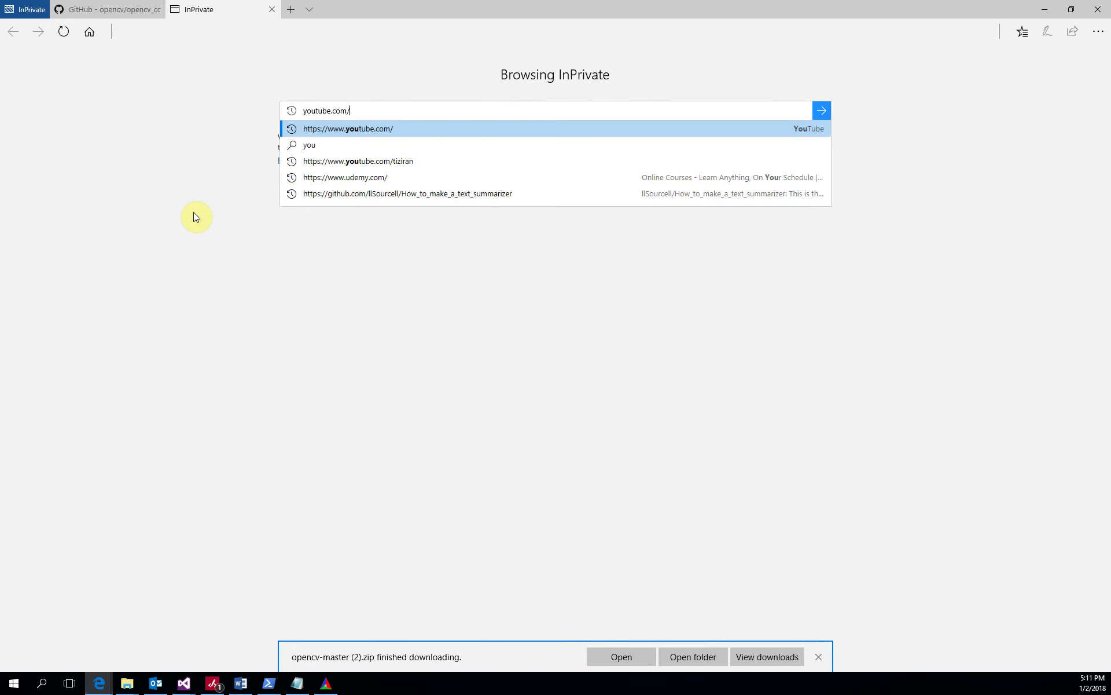
type("tiziran")
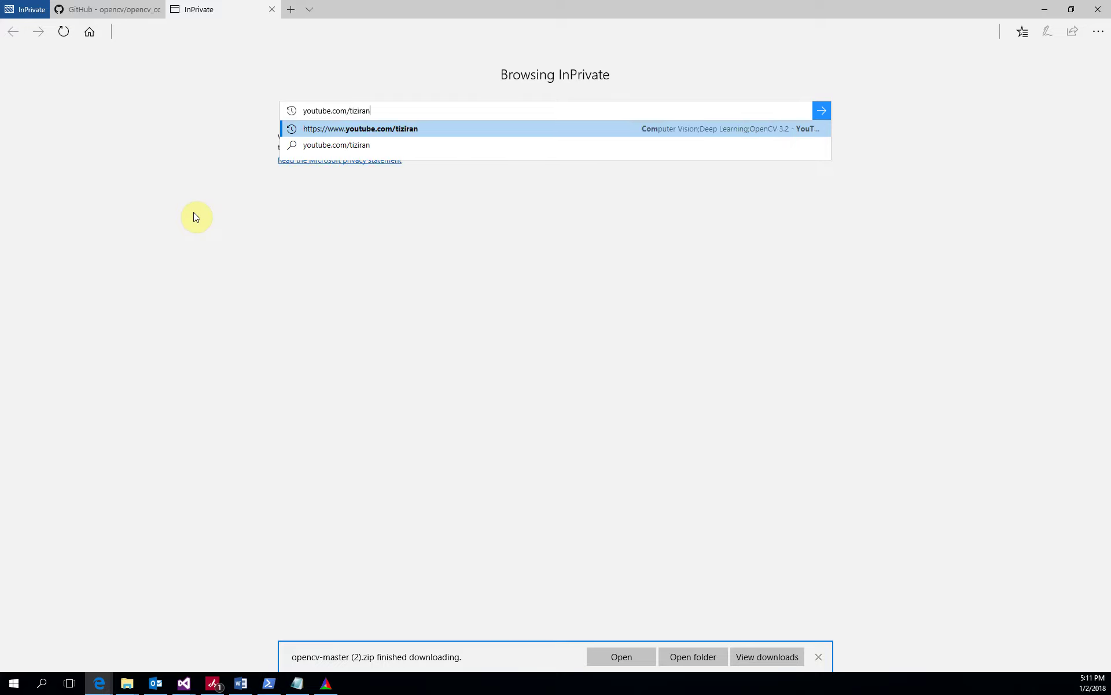
key("Return")
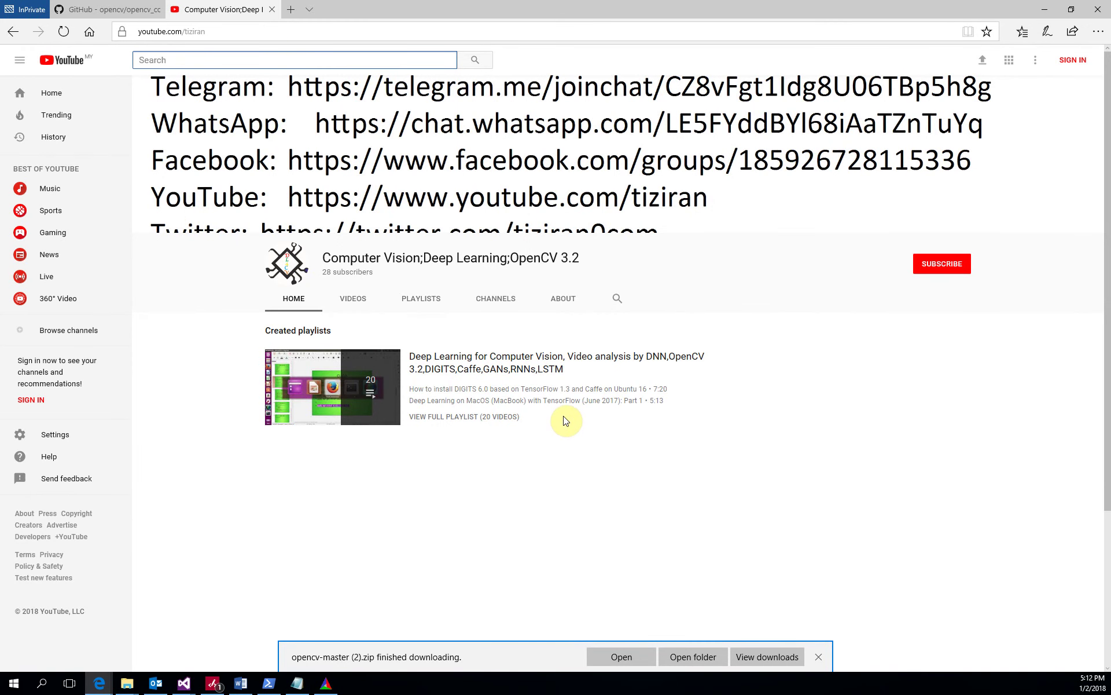
Minimize the browser, insert a blank line between the title and item 1 in the Notepad notes, and return to the end of the text.
left_click(1042, 15)
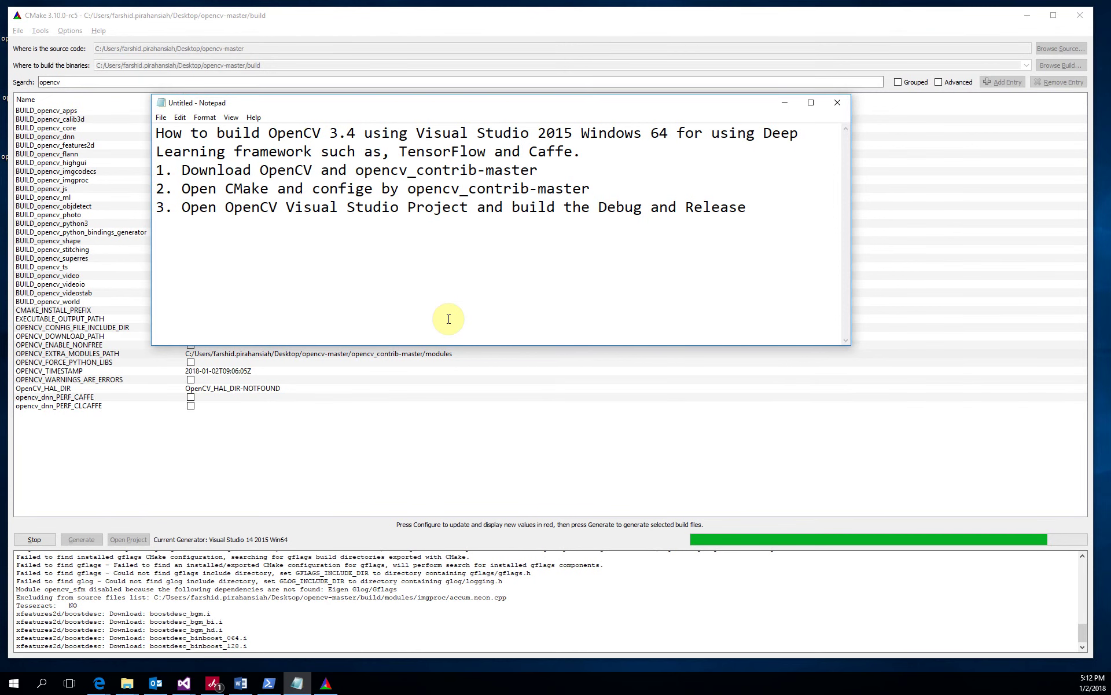
left_click_drag(646, 106, 684, 139)
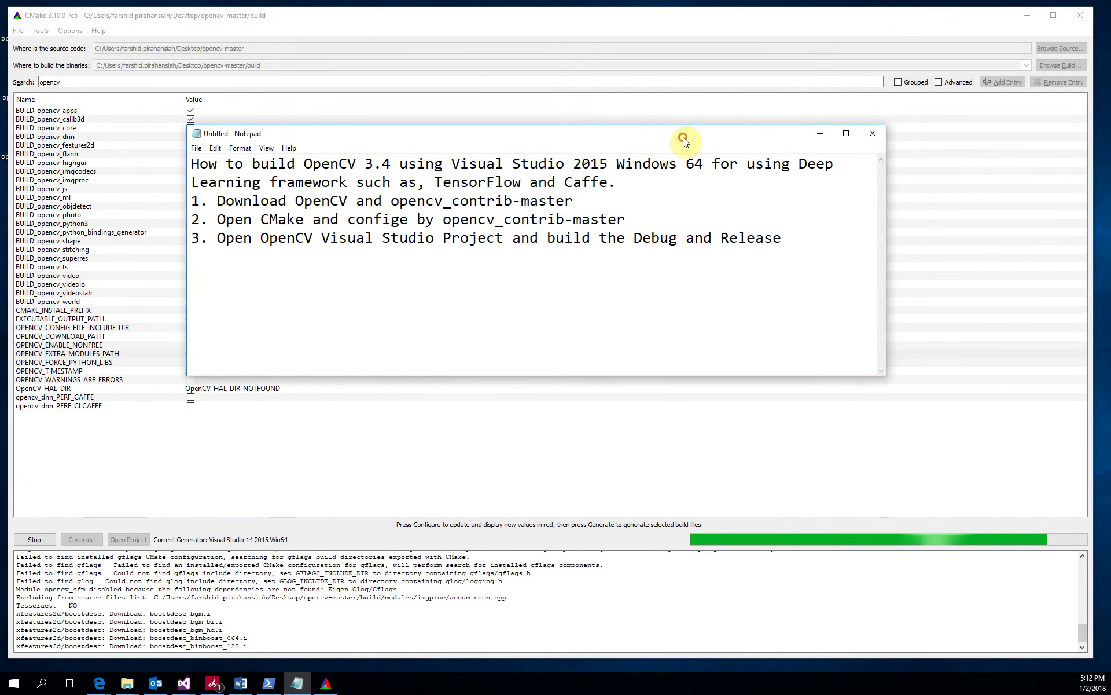
left_click(194, 200)
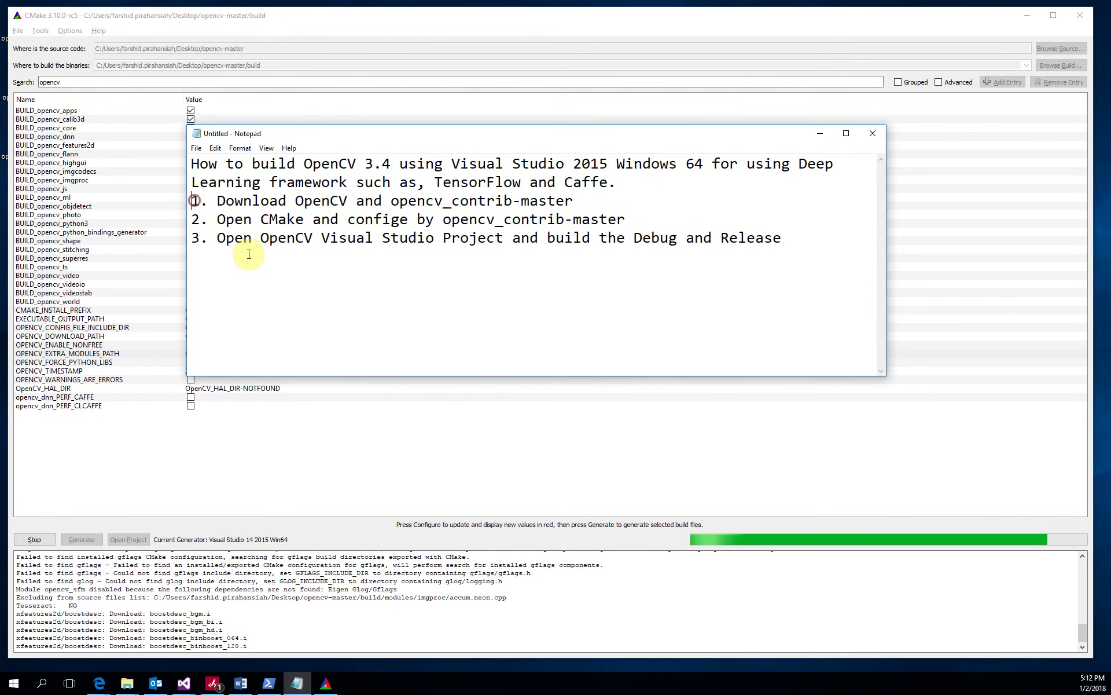
key("Return")
key("ctrl+End")
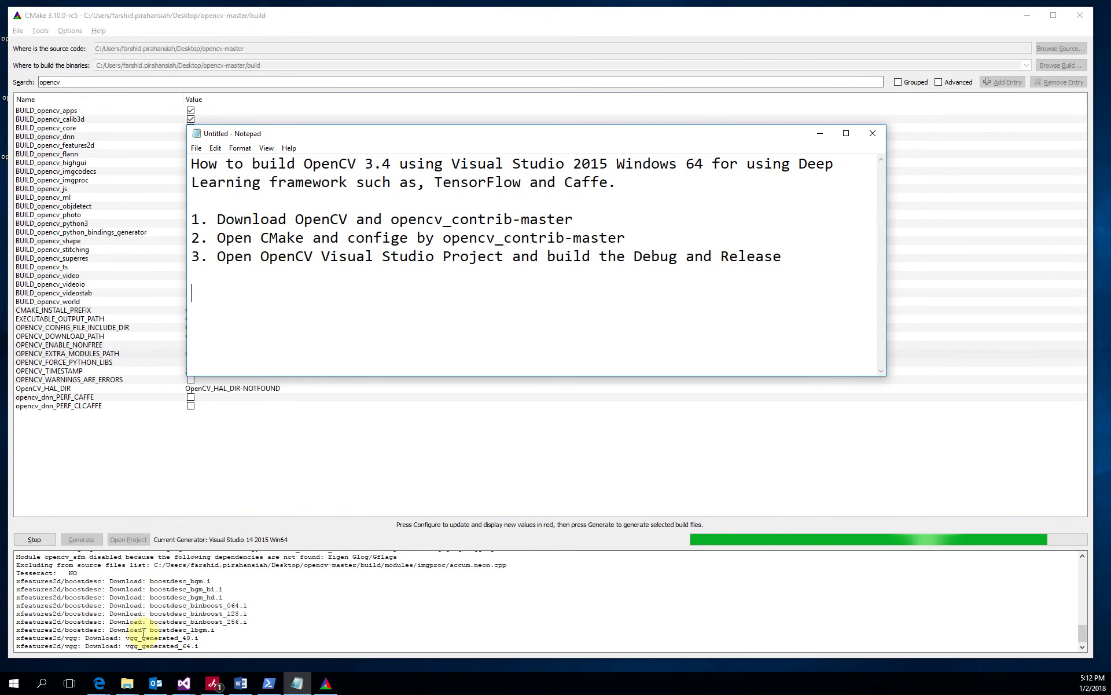
key("alt+Tab")
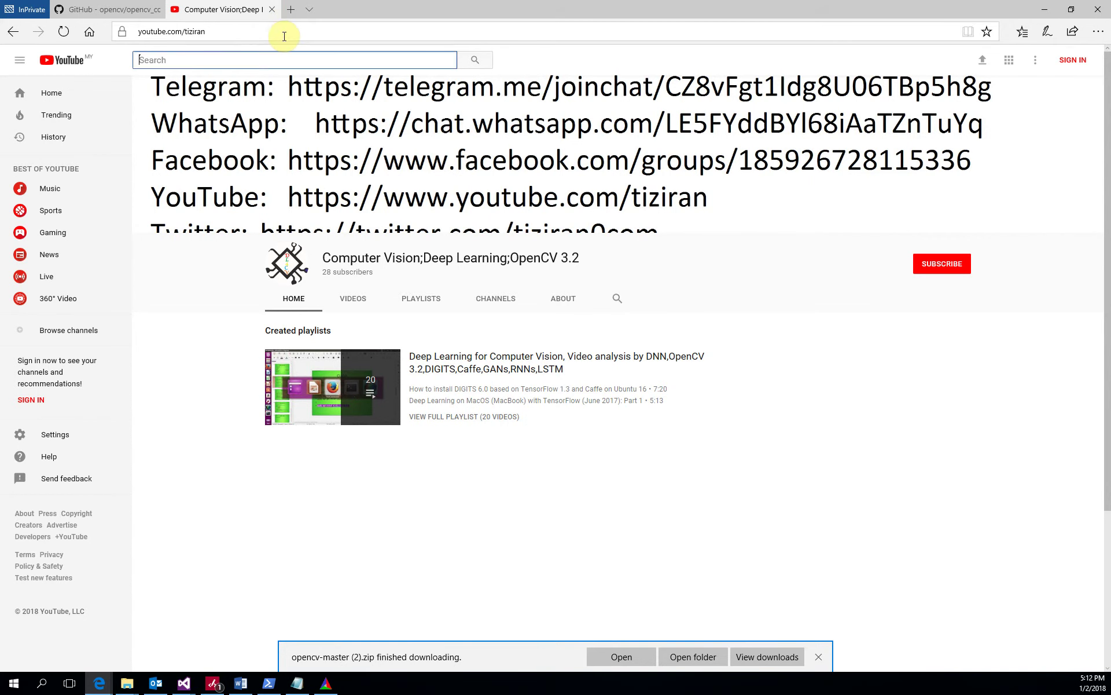
left_click(284, 37)
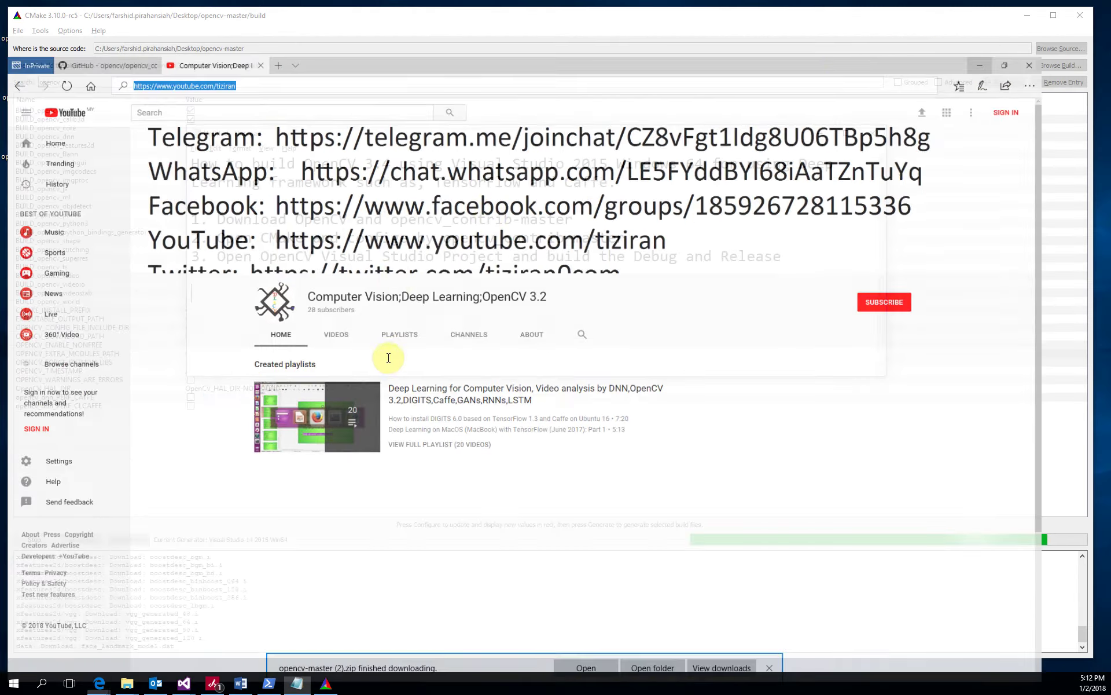
type("https://www.youtube.com/tiziran")
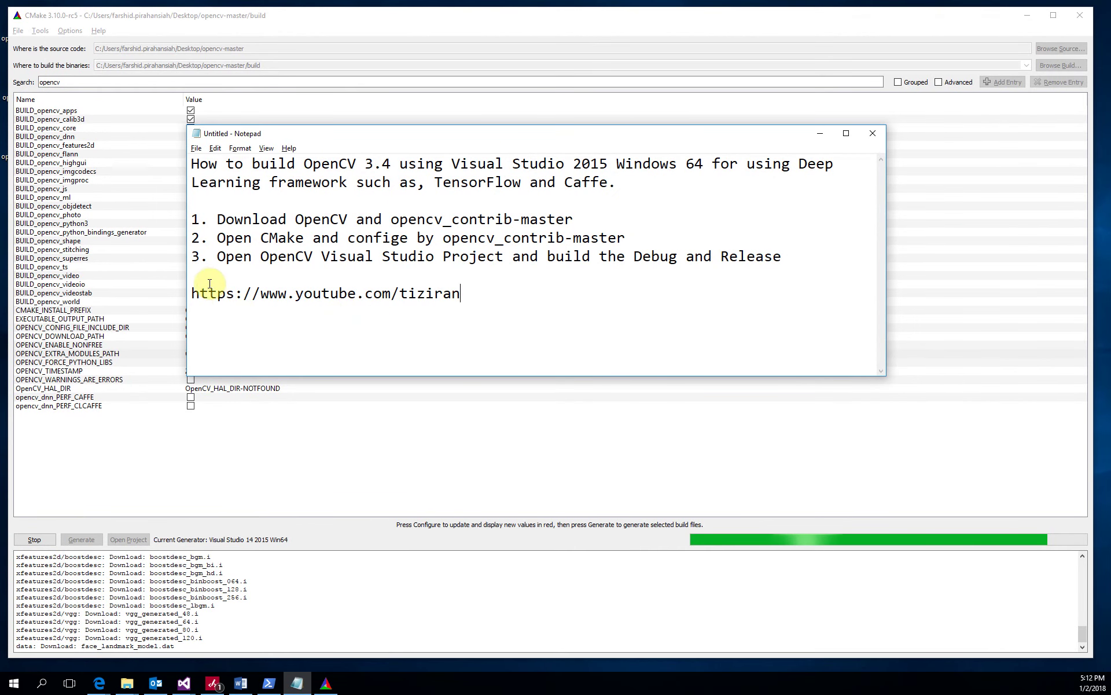
Write "Please SUBSCRIBE YouTube" on its own line directly above the channel link in the notes.
key("Return")
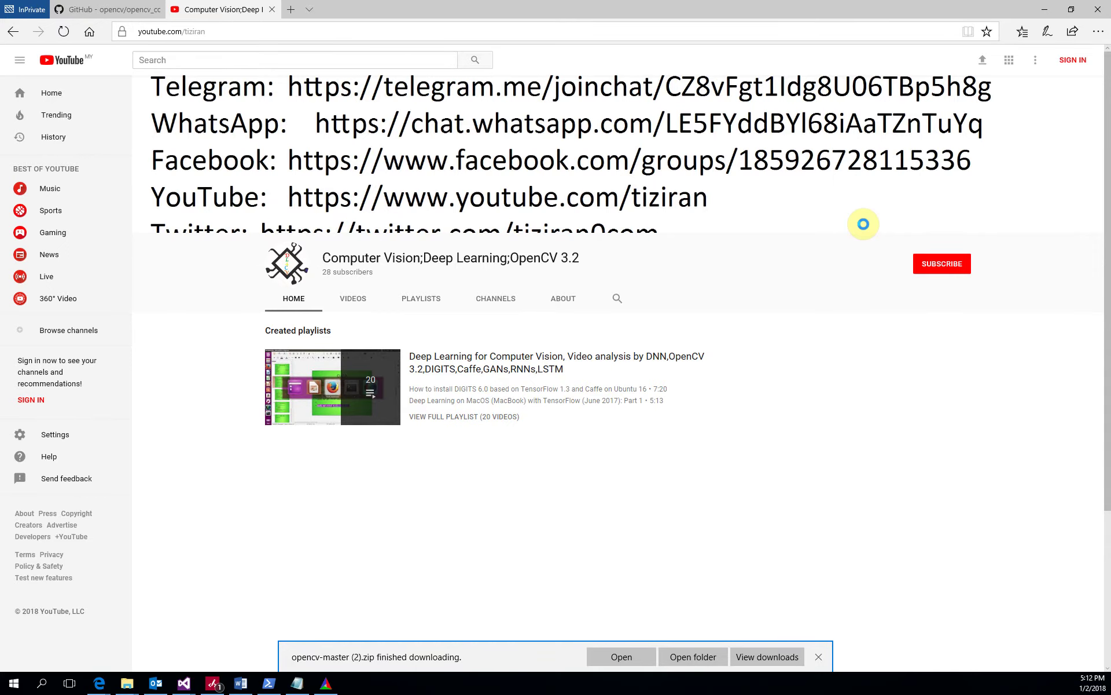
key("alt+Tab")
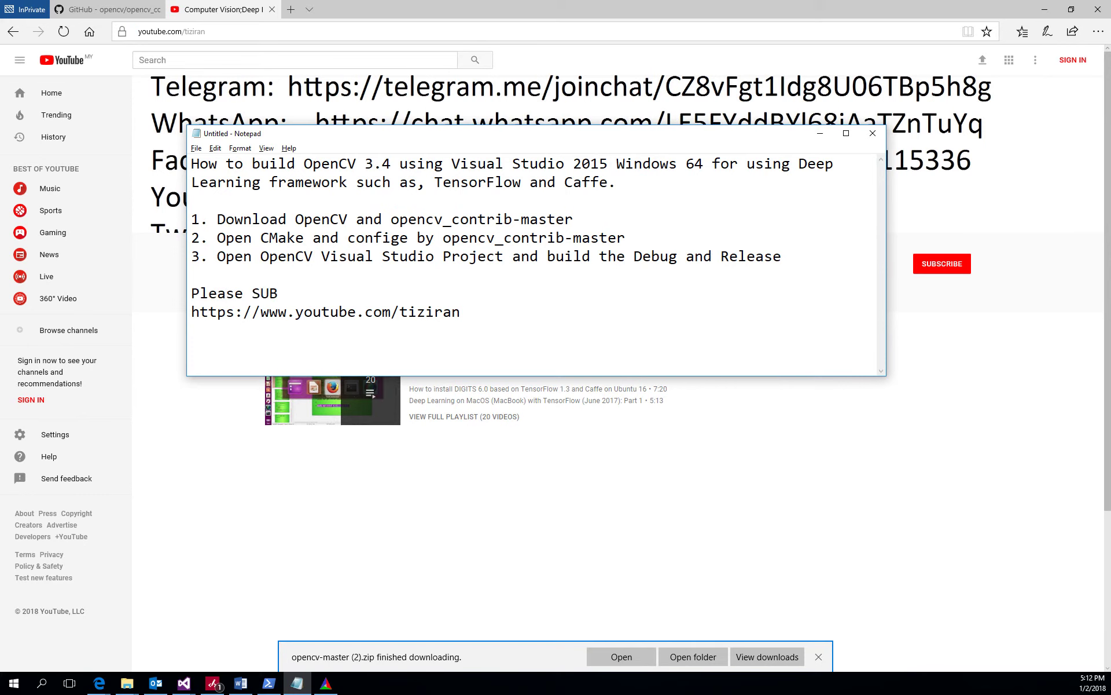
type("RIBE")
type(" the")
key("BackSpace")
key("BackSpace")
key("BackSpace")
type("you")
key("BackSpace")
key("BackSpace")
key("BackSpace")
type("ouTube chann")
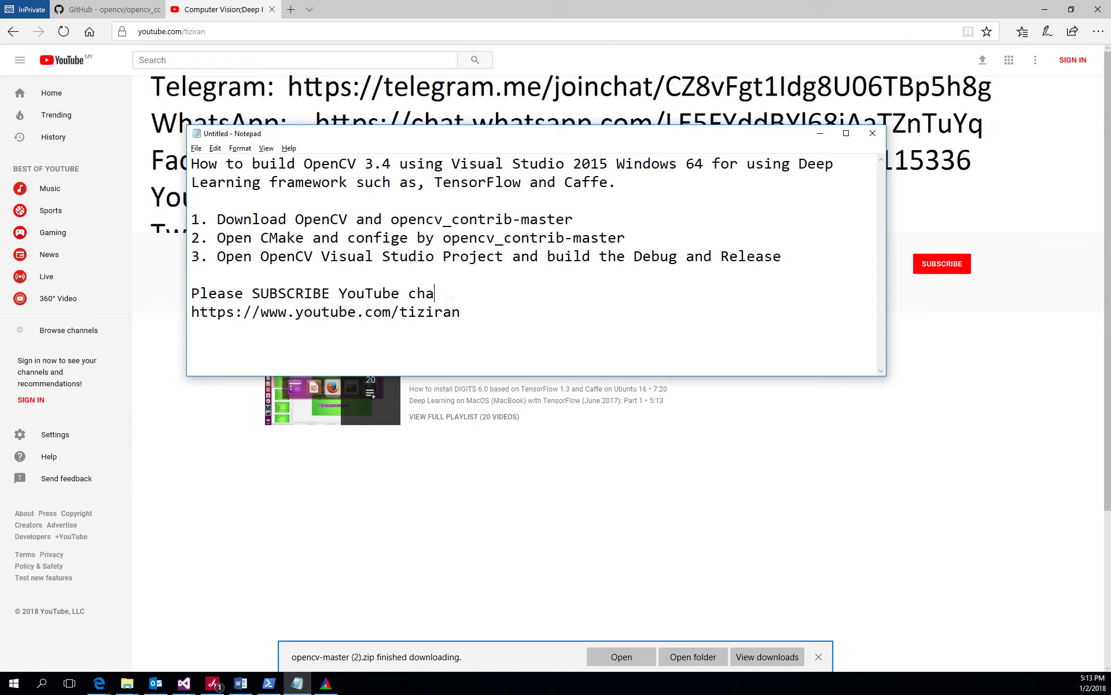
key("BackSpace")
key("BackSpace")
key("BackSpace")
Move the notes clear of the YouTube channel title, copy "Computer Vision;Deep Learning;OpenCV 3.2" and paste it in quotation marks after "Please SUBSCRIBE YouTube".
left_click_drag(538, 141, 572, 280)
left_click_drag(565, 434, 564, 330)
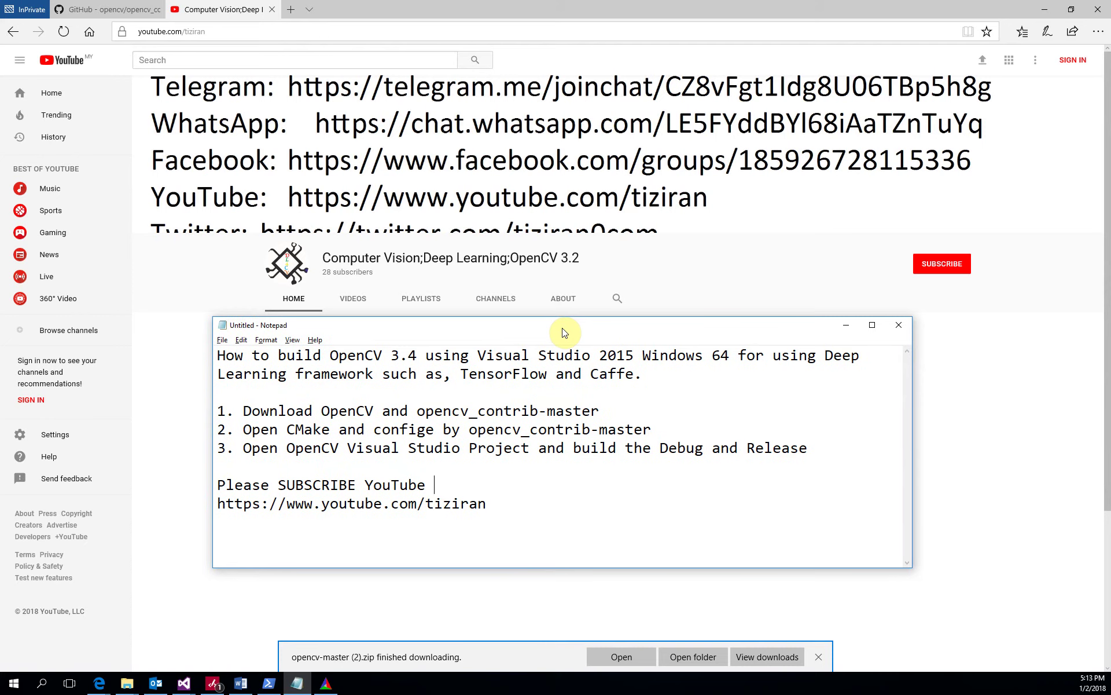
left_click_drag(564, 331, 550, 280)
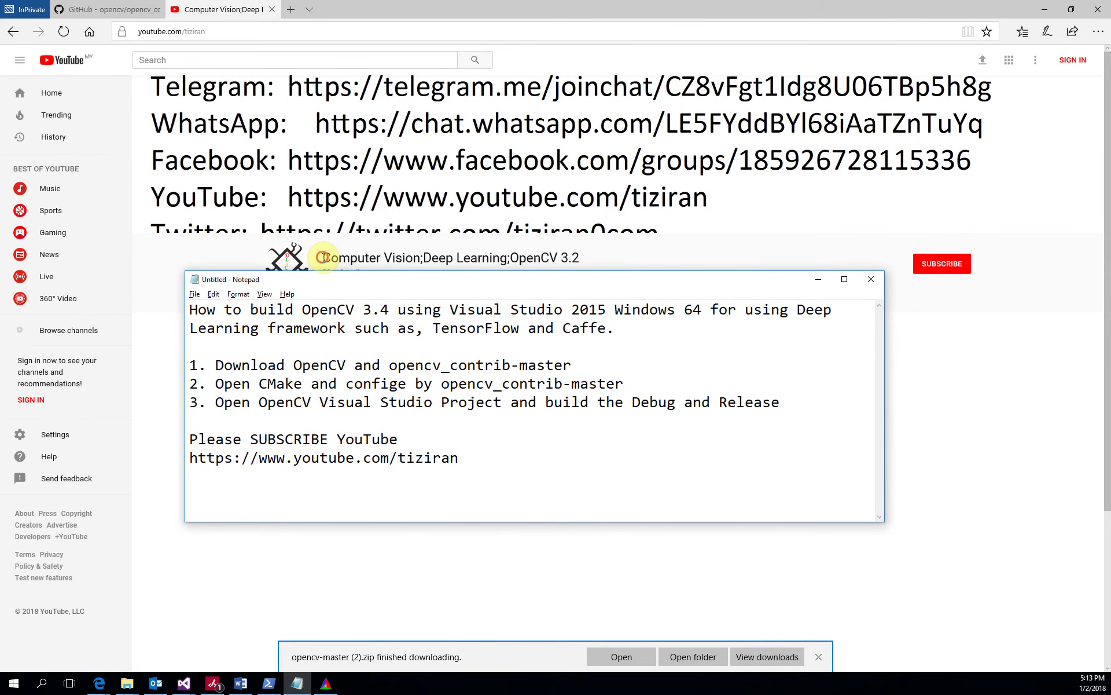
left_click_drag(322, 257, 598, 259)
key("ctrl+c")
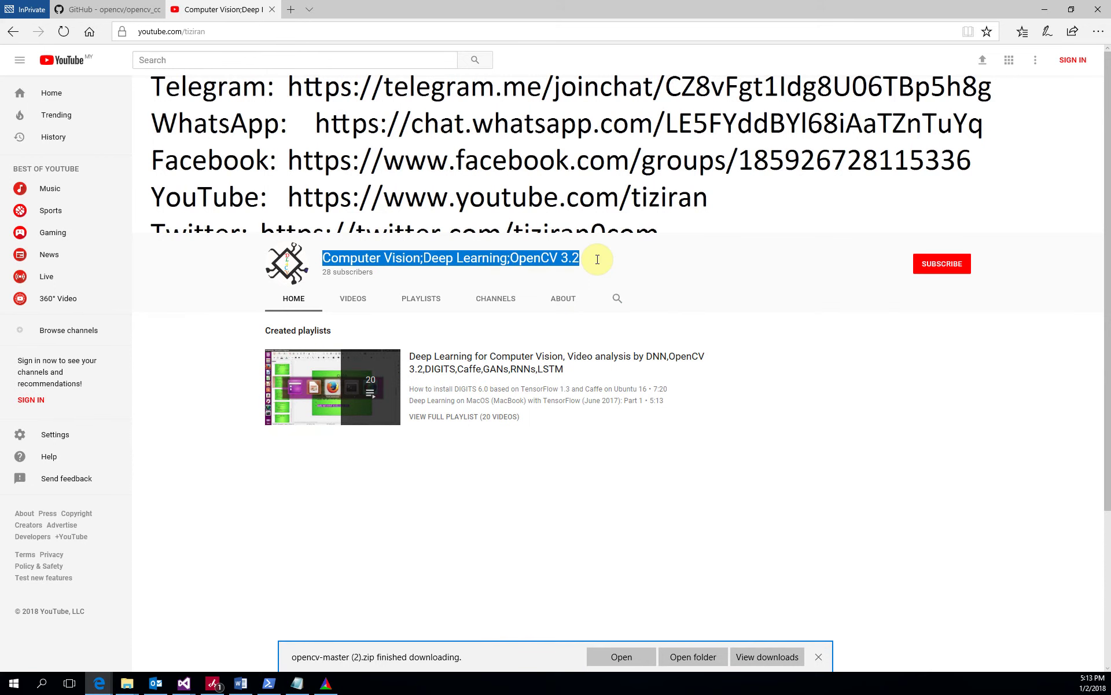
key("alt+Tab")
type("\"")
key("ctrl+v")
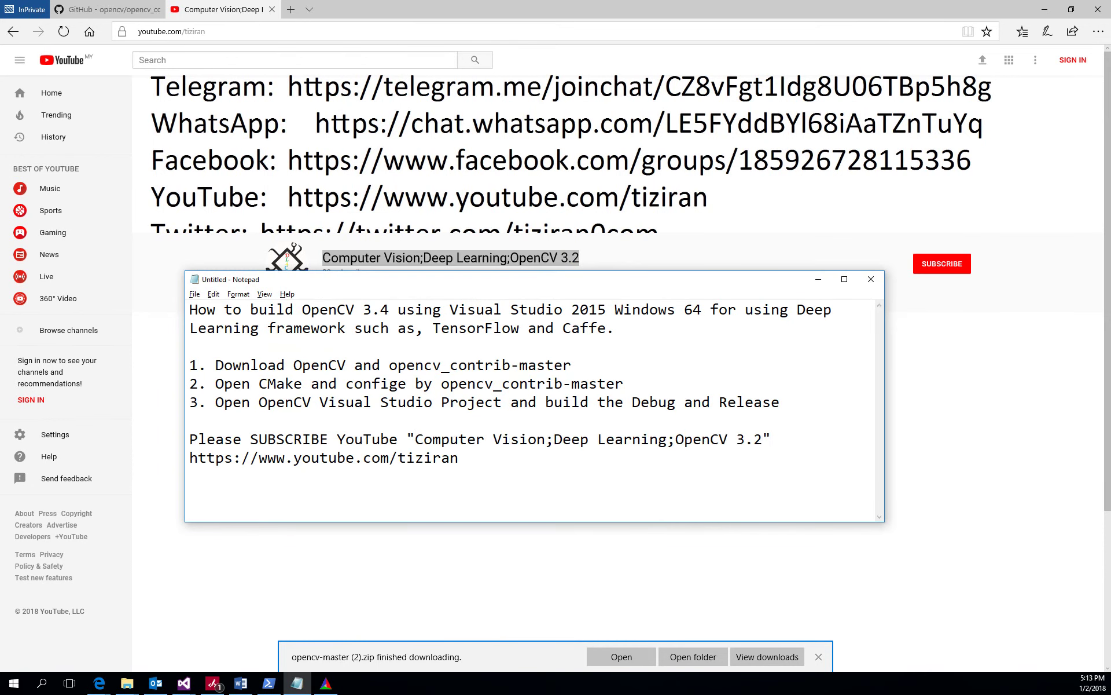
Add "Channel:" after the quoted channel name in the notes, and minimize the browser and the notes to return to CMake.
left_click_drag(504, 280, 505, 343)
type("C")
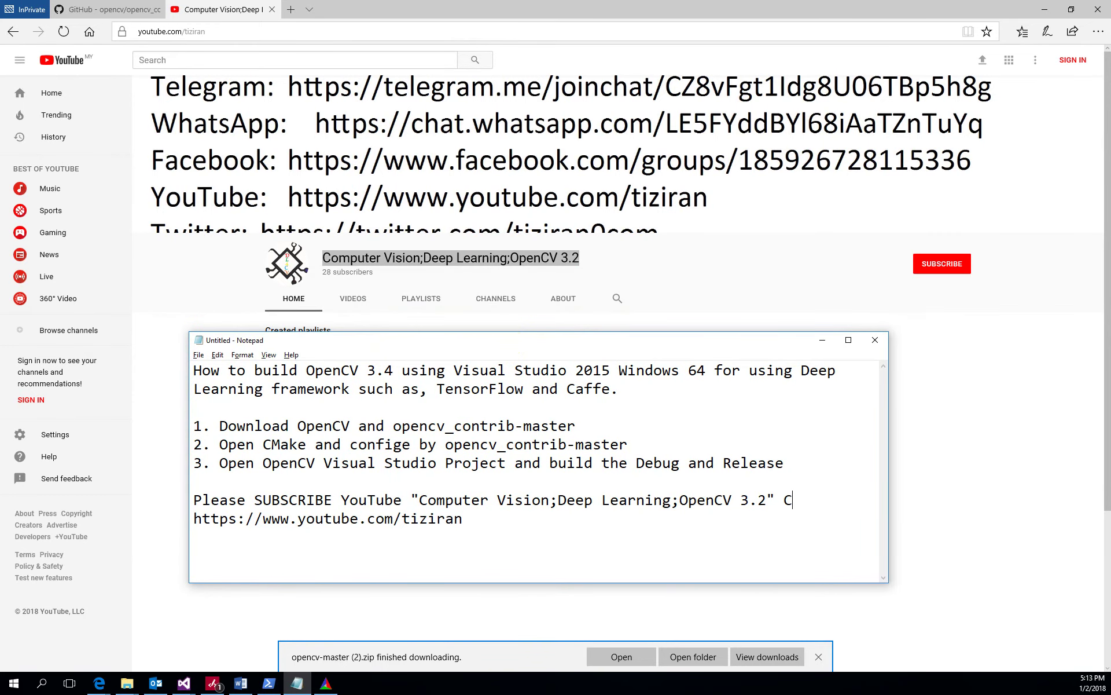
type("hannels")
key("BackSpace")
left_click_drag(469, 343, 528, 325)
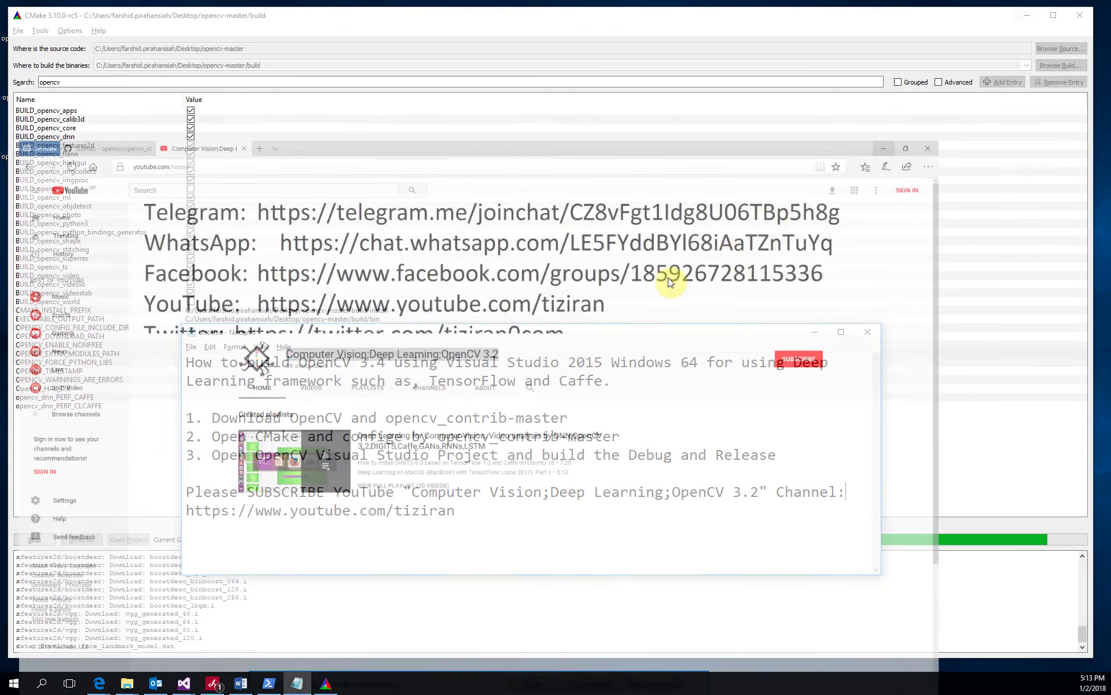
left_click_drag(514, 330, 567, 138)
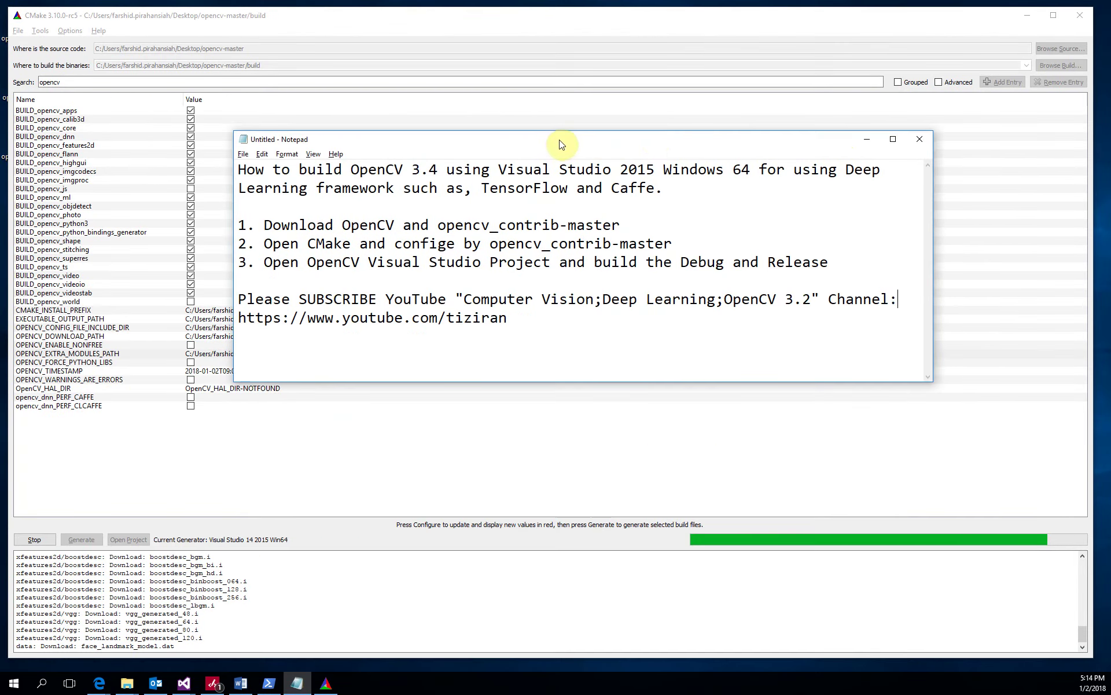
left_click(867, 138)
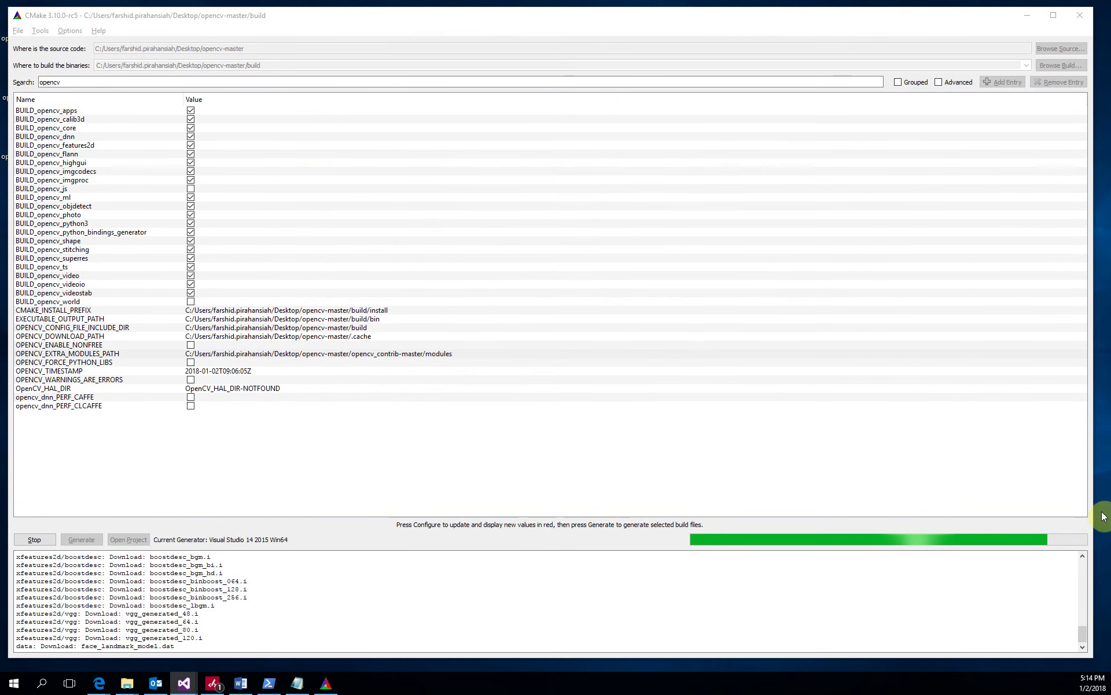
Review the opencv module entries, keep BUILD_opencv_ccalib enabled, and generate the Visual Studio 14 2015 Win64 project files.
left_click_drag(211, 637, 42, 573)
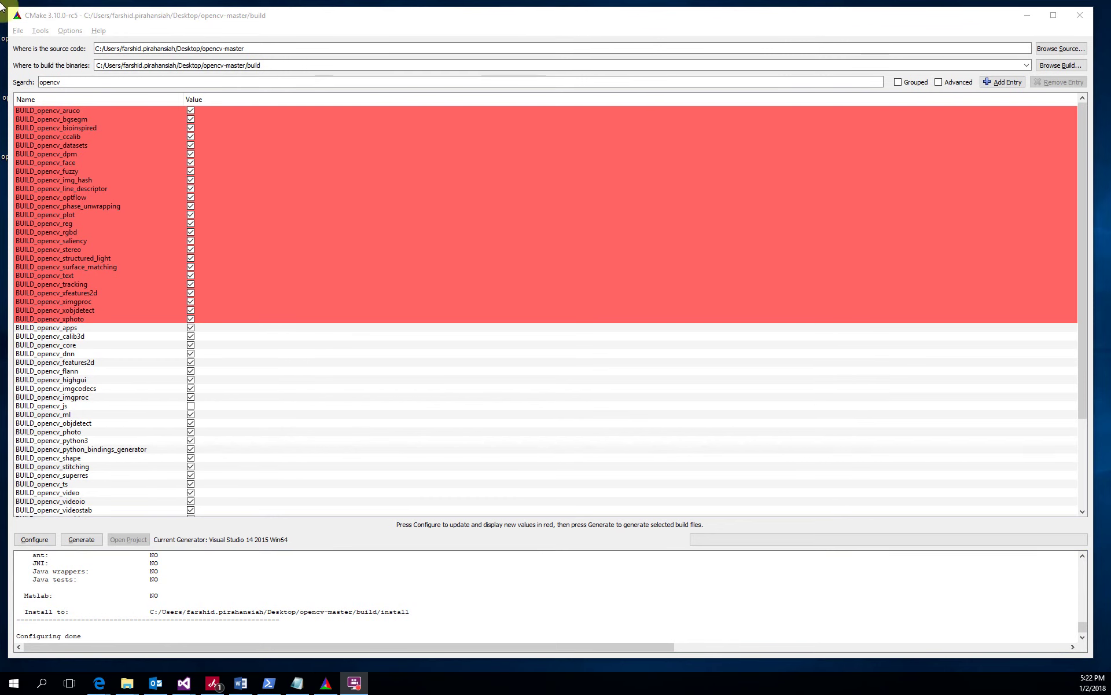
left_click(270, 136)
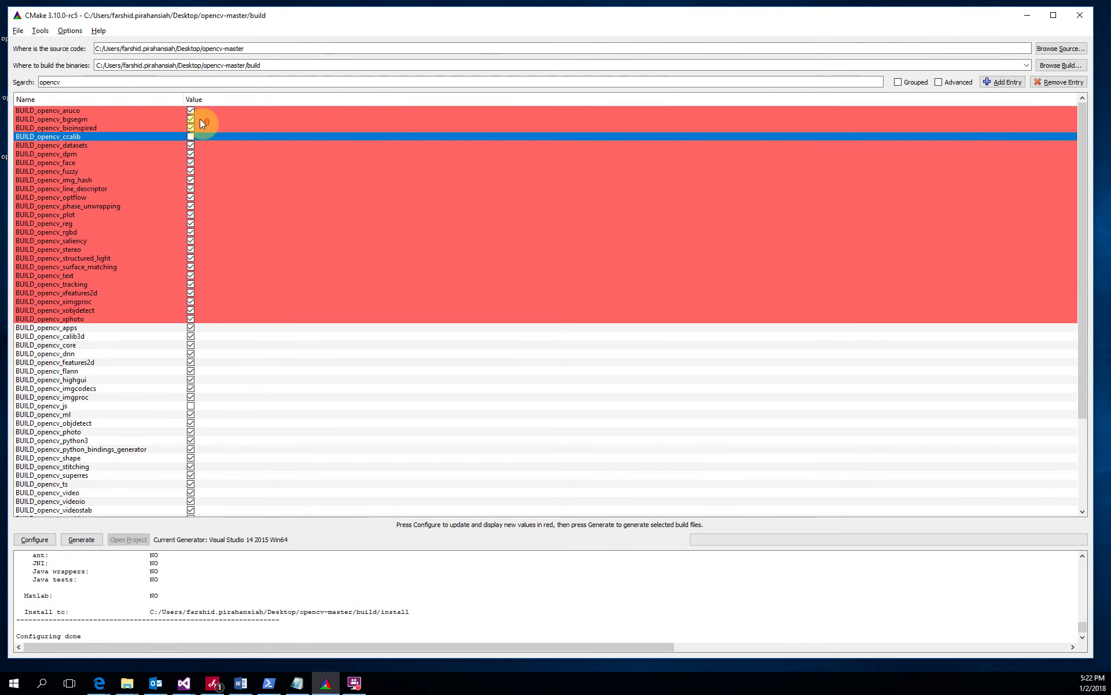
left_click(191, 136)
scroll(227, 238, "down", 5)
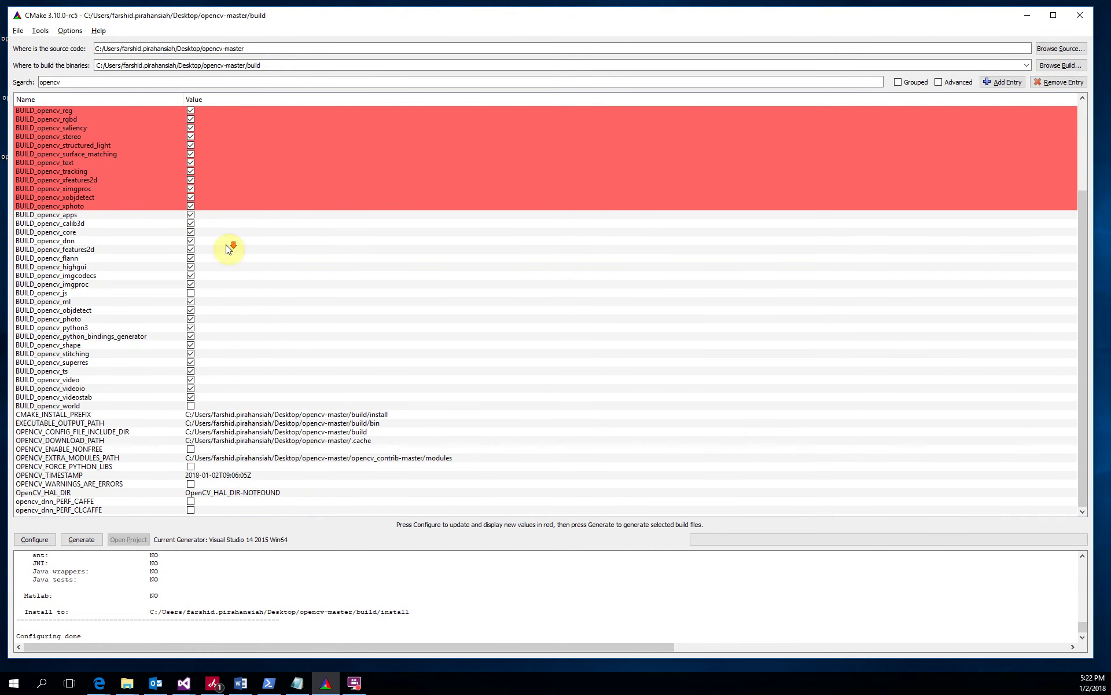
scroll(288, 456, "up", 5)
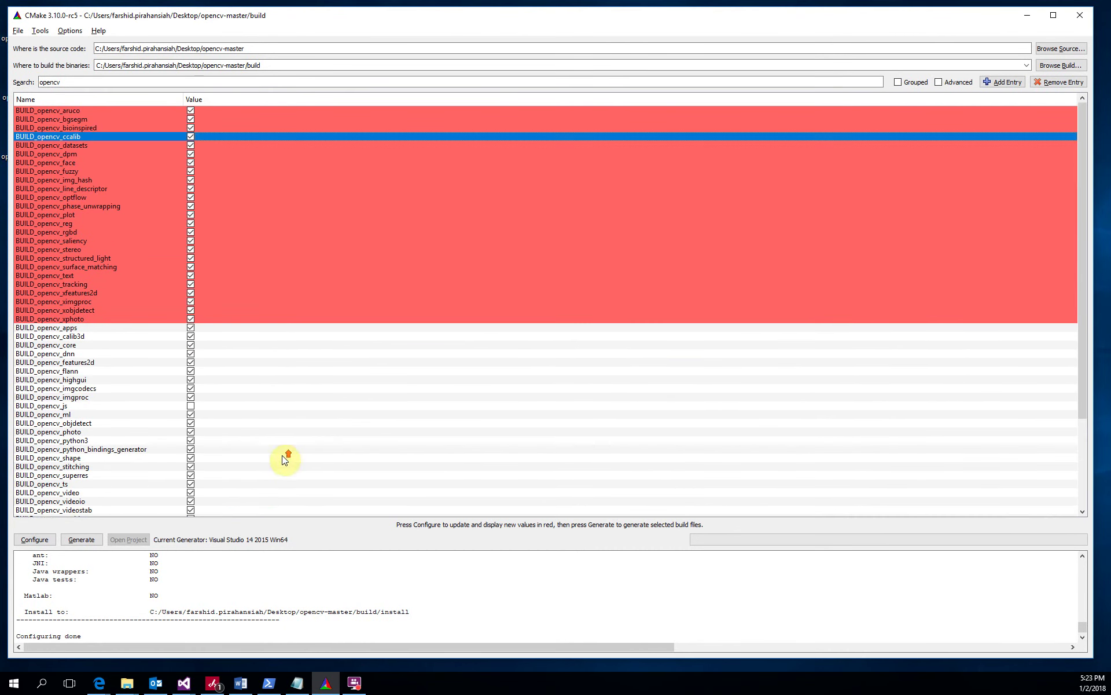
left_click(85, 543)
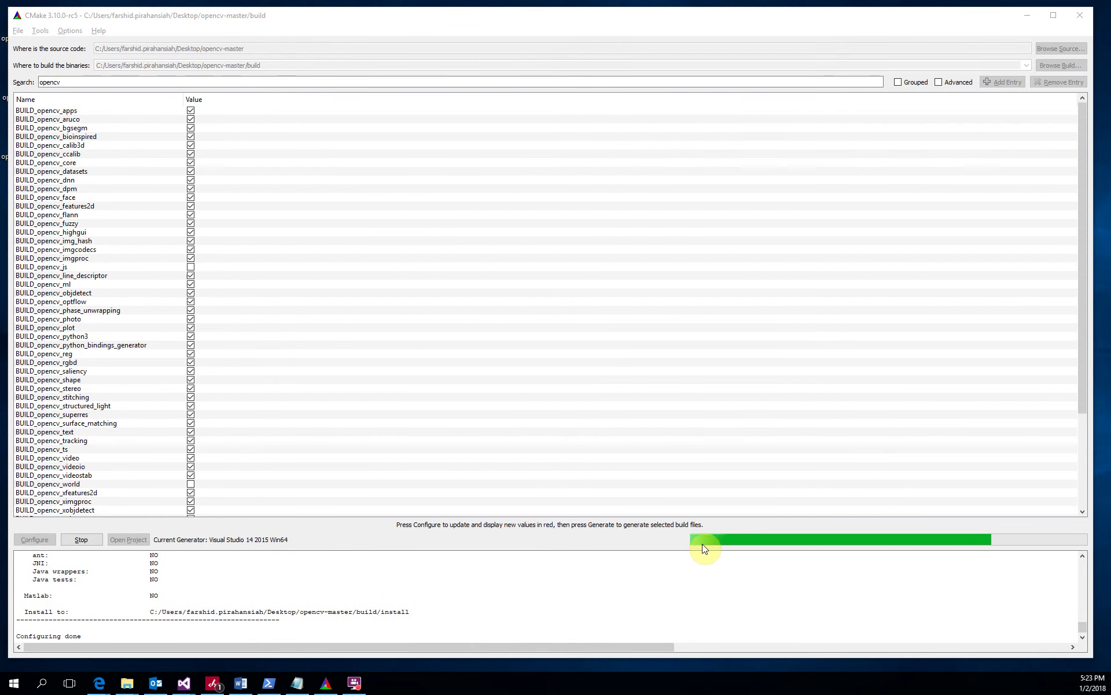
Switch to File Explorer, go to the build folder inside opencv-master, and open OpenCV.sln in a maximized Visual Studio window.
key("alt+Tab")
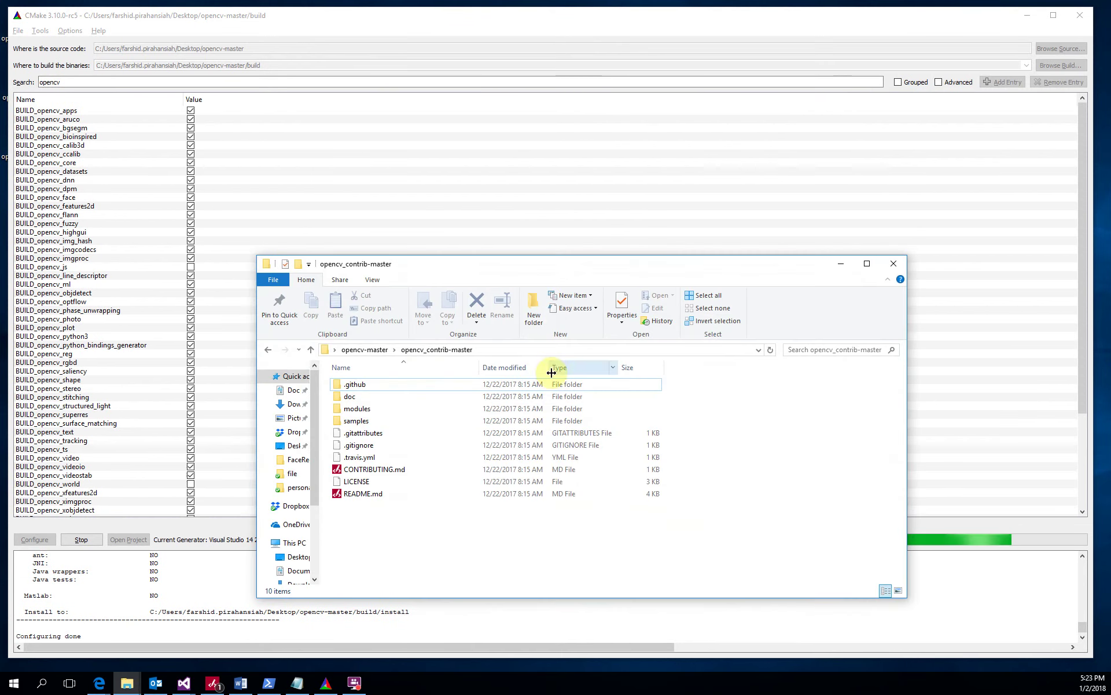
left_click(365, 349)
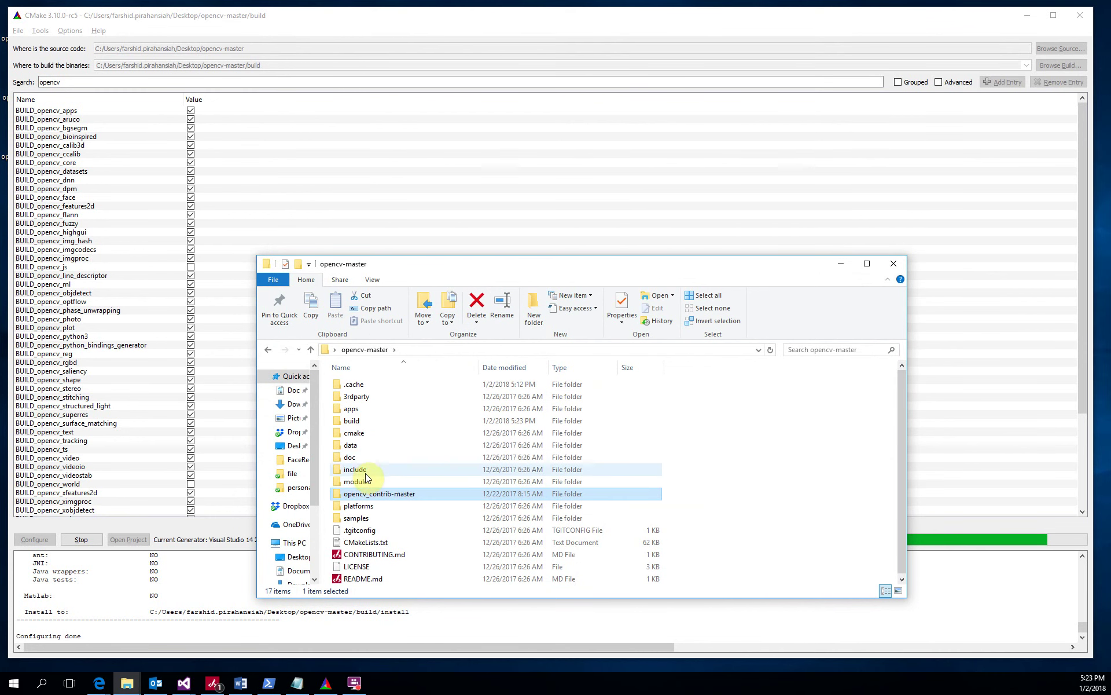
left_click(359, 420)
double_click(359, 420)
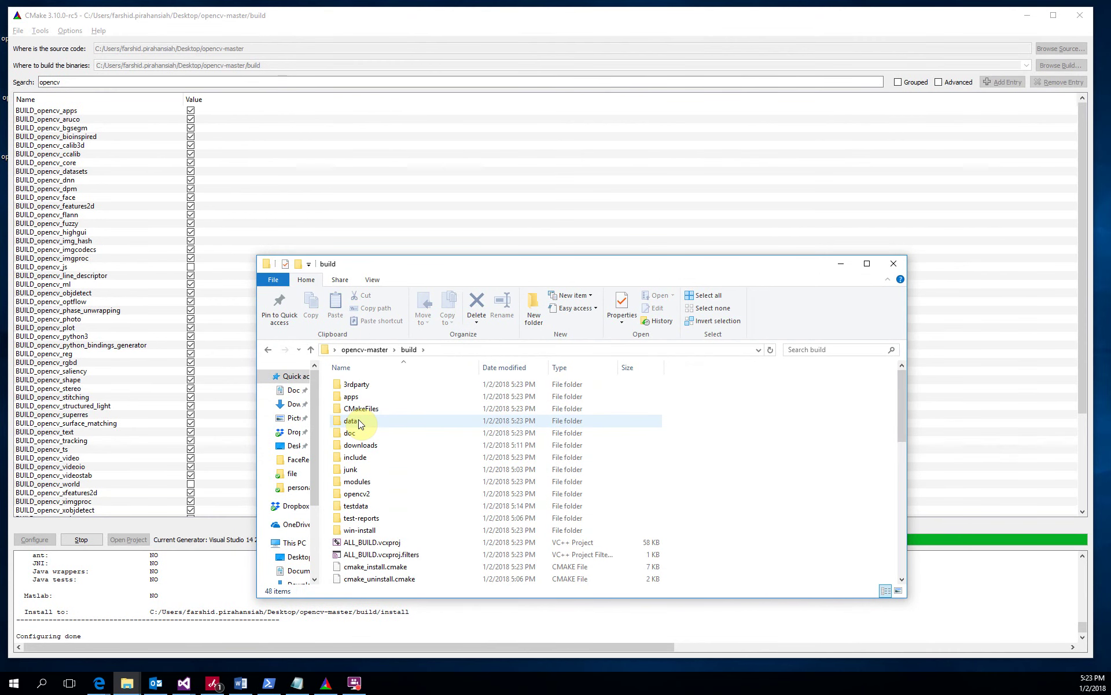
left_click(391, 530)
scroll(400, 544, "down", 6)
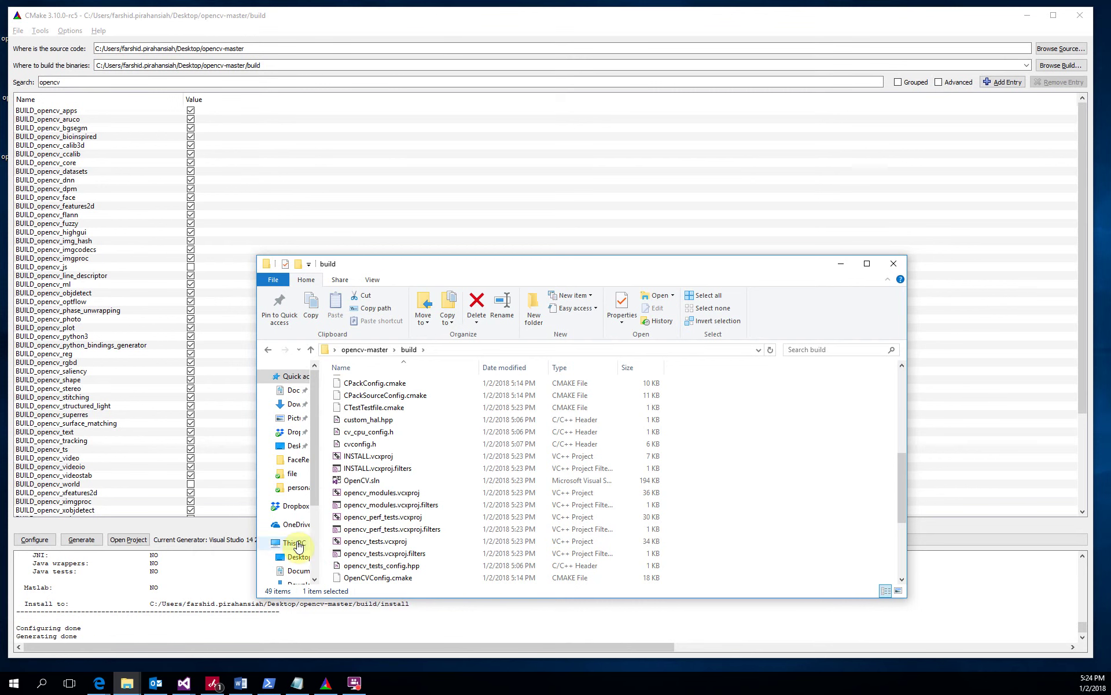
double_click(370, 482)
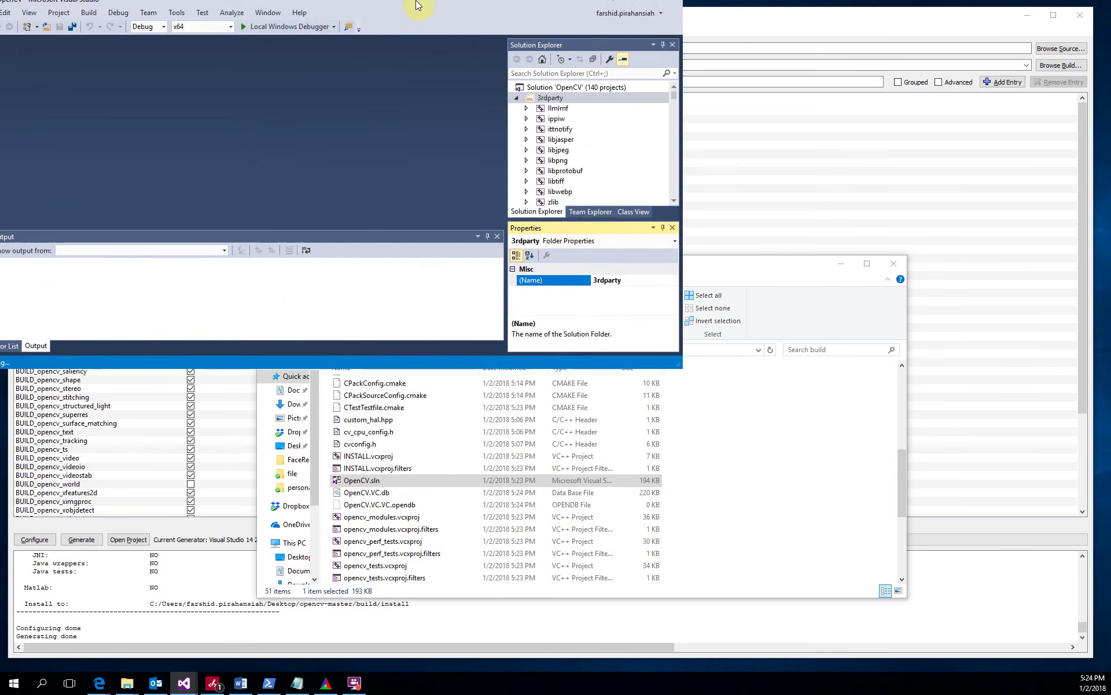
left_click_drag(415, 1, 593, 2)
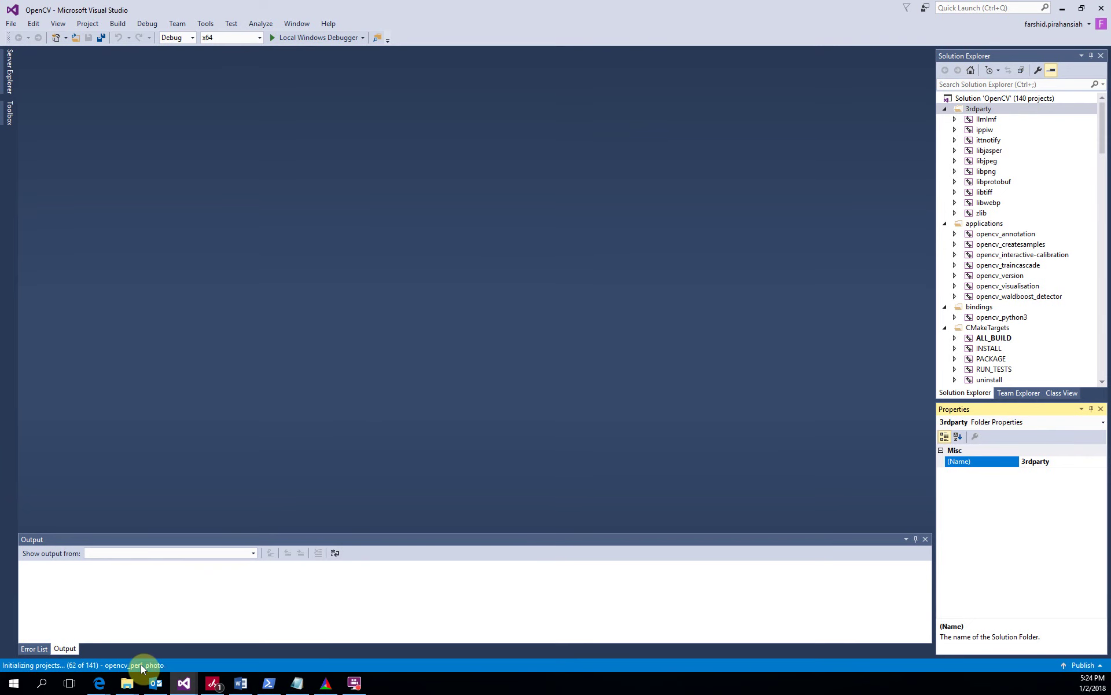
Show the build folder's full path in File Explorer and return to Visual Studio.
key("alt+Tab")
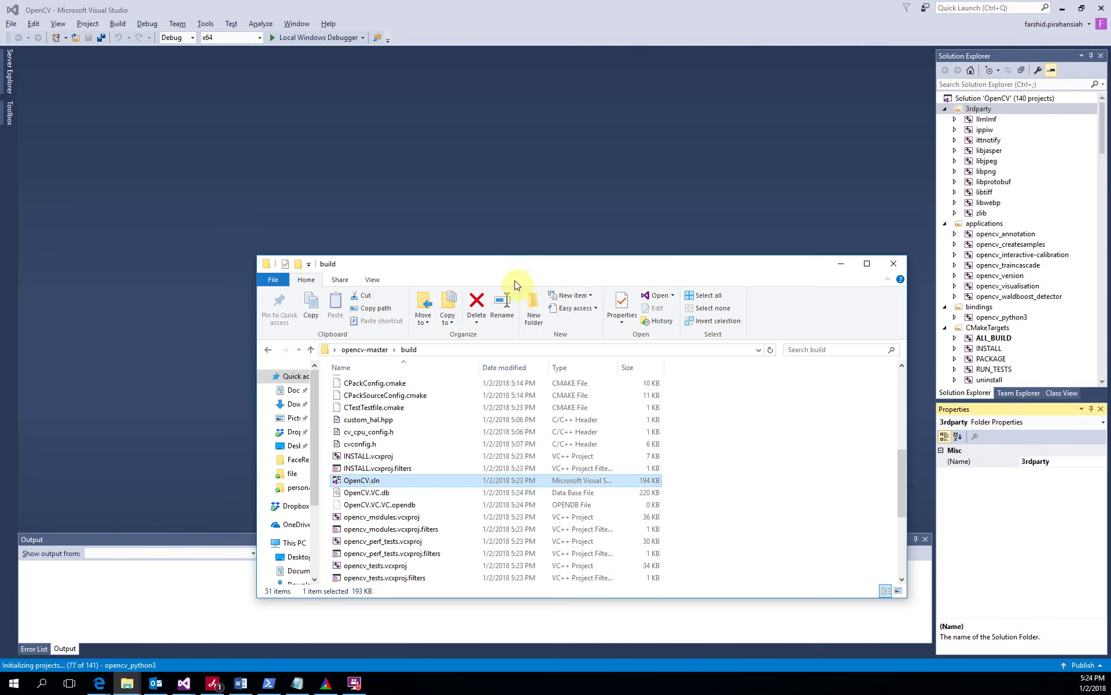
left_click(521, 350)
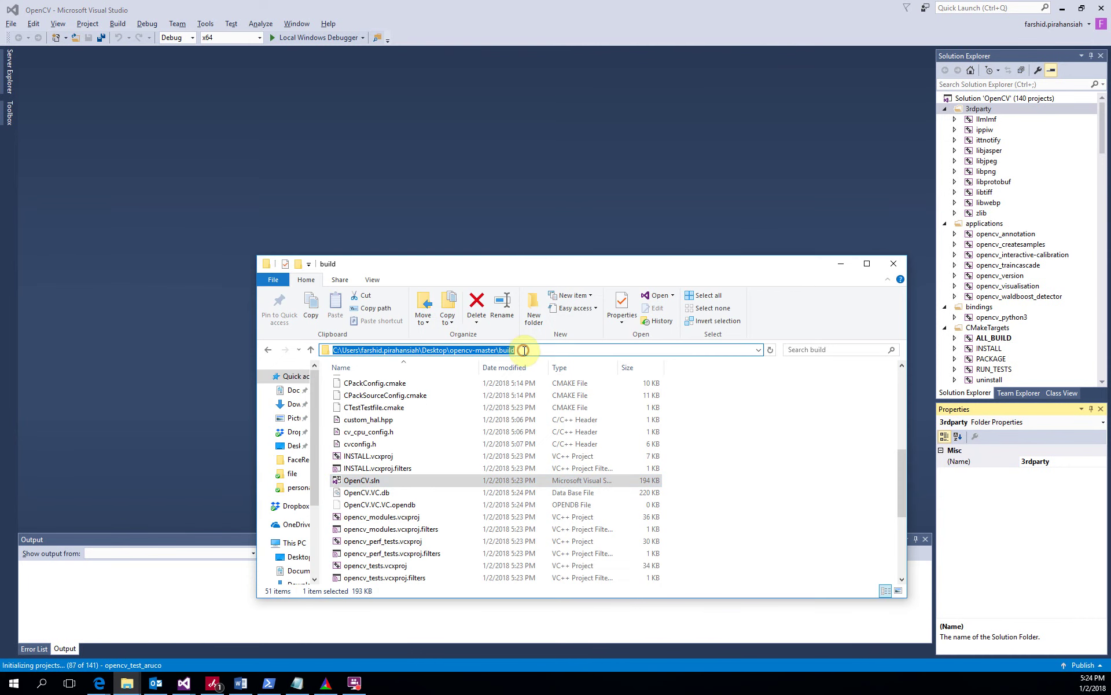
left_click(521, 15)
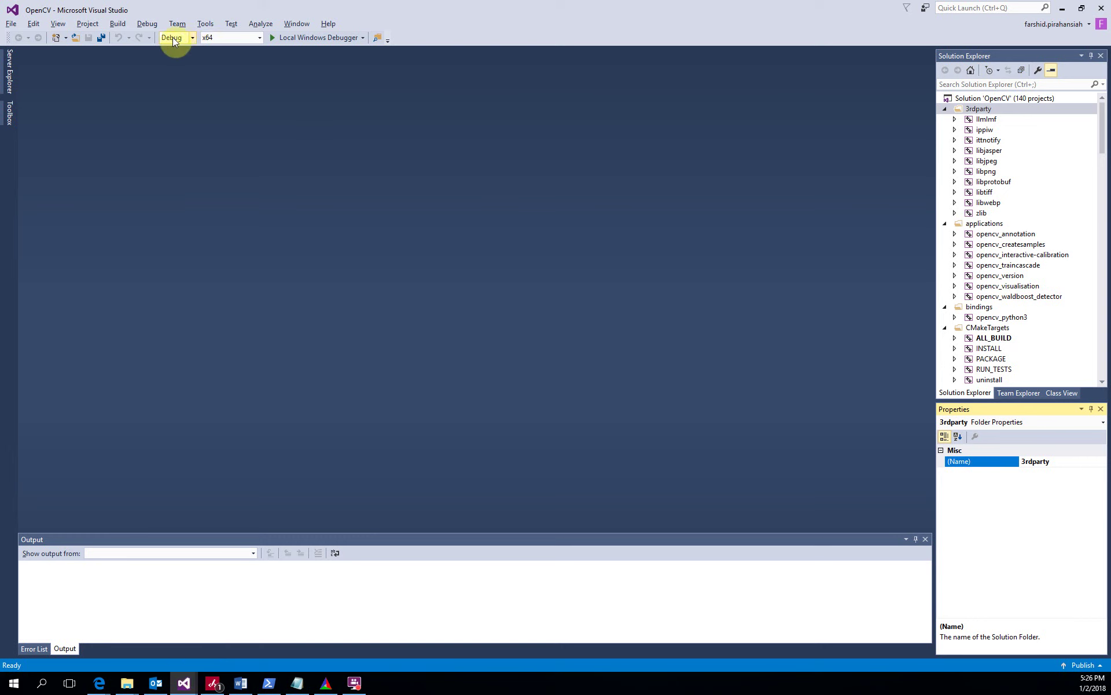
Build the OpenCV solution in the Debug x64 configuration and highlight the summary line of the build output.
left_click(116, 24)
left_click(128, 39)
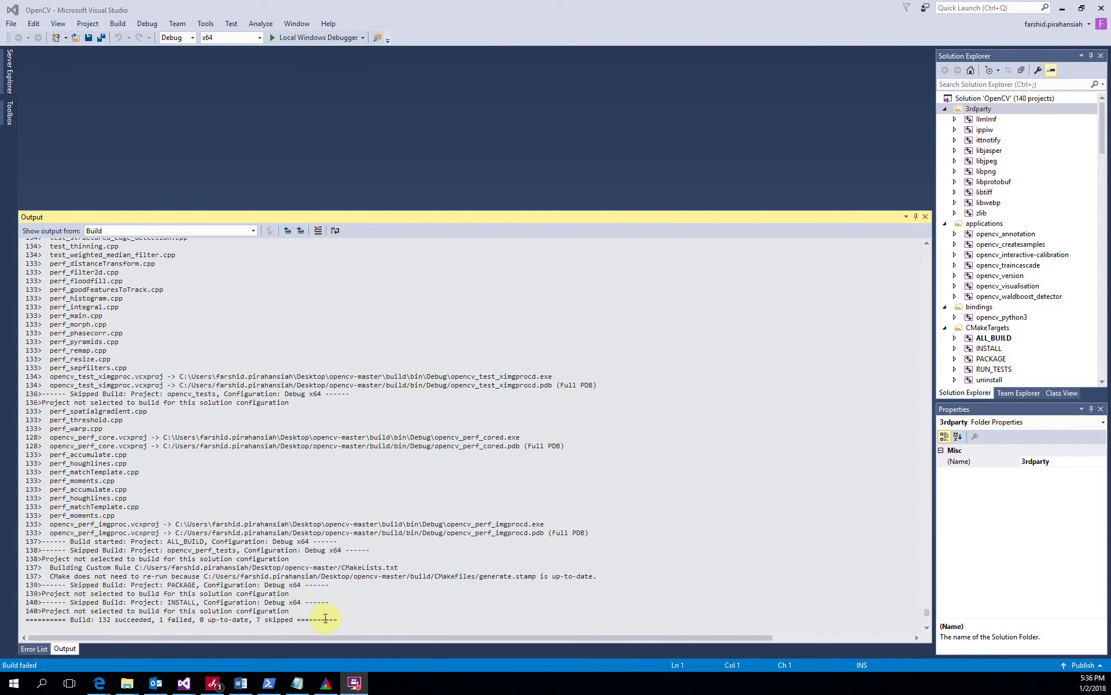
left_click_drag(337, 618, 38, 618)
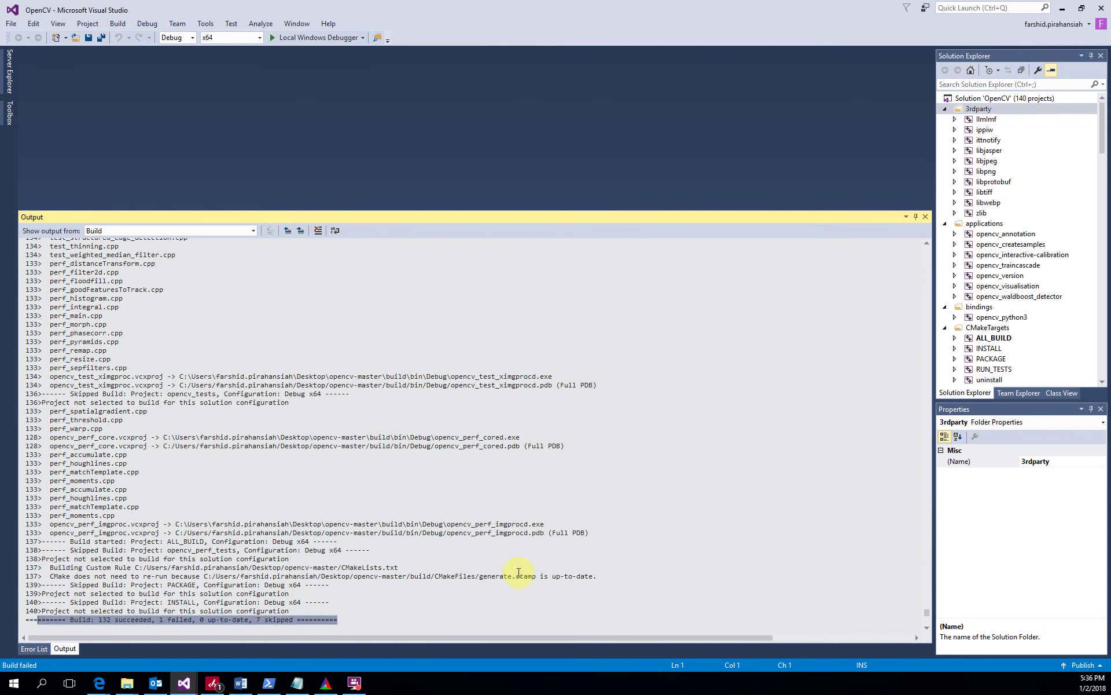
Set the solution configuration to Release, build the OpenCV solution for x64, and highlight the output's summary line.
left_click(171, 39)
left_click(171, 50)
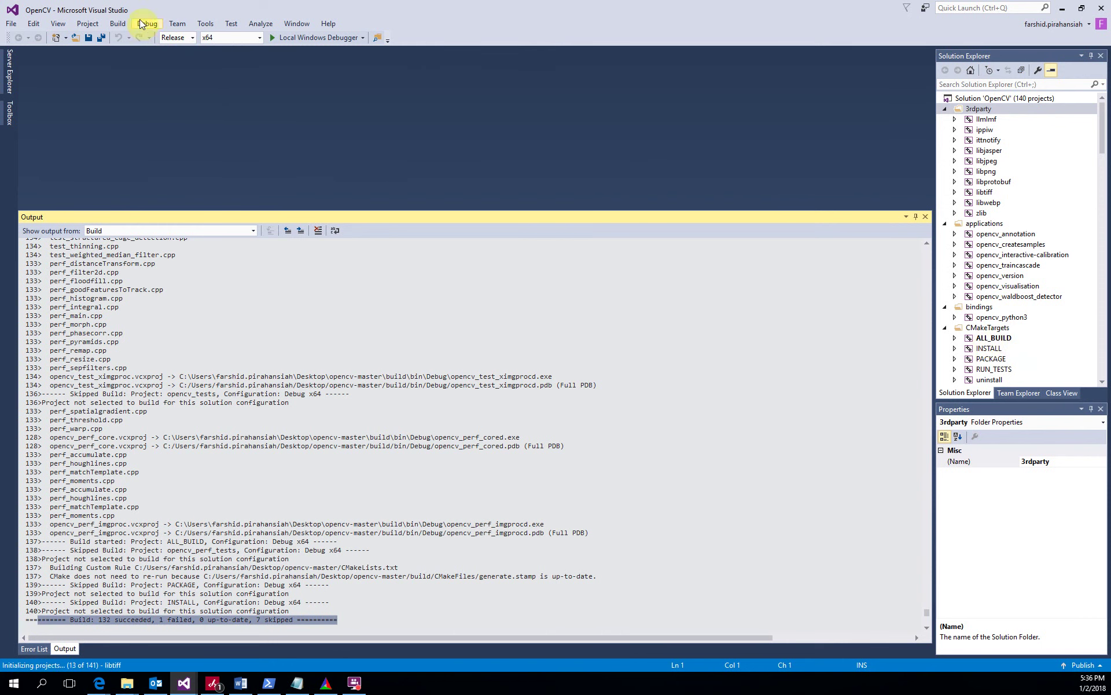
left_click(122, 24)
left_click(124, 34)
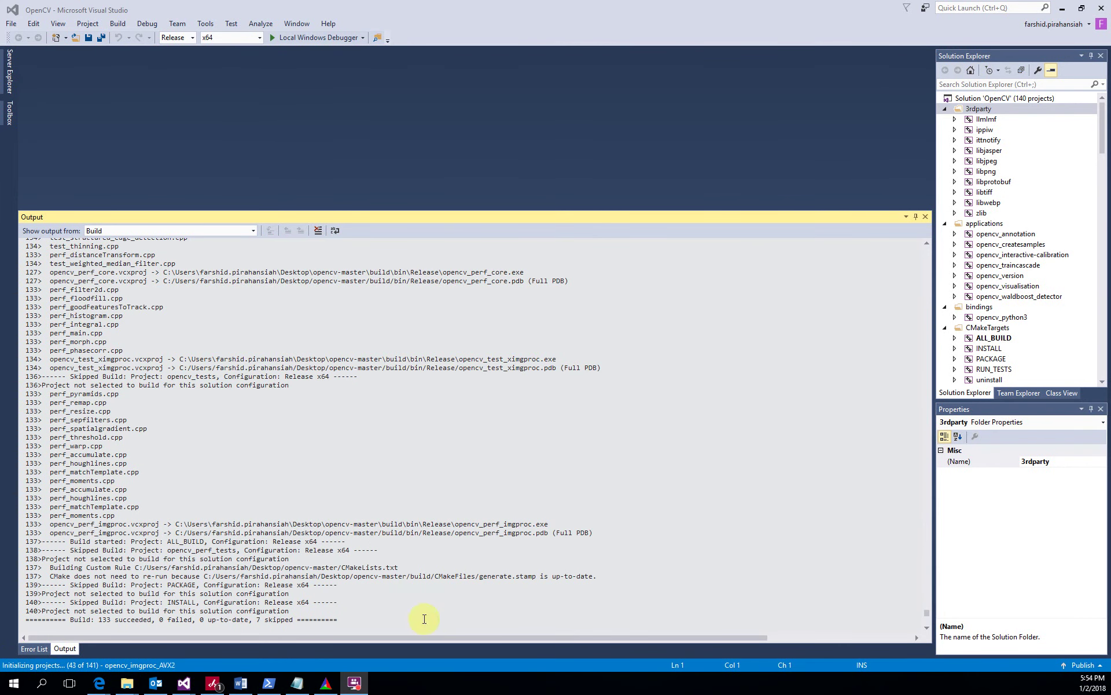
left_click_drag(337, 619, 20, 617)
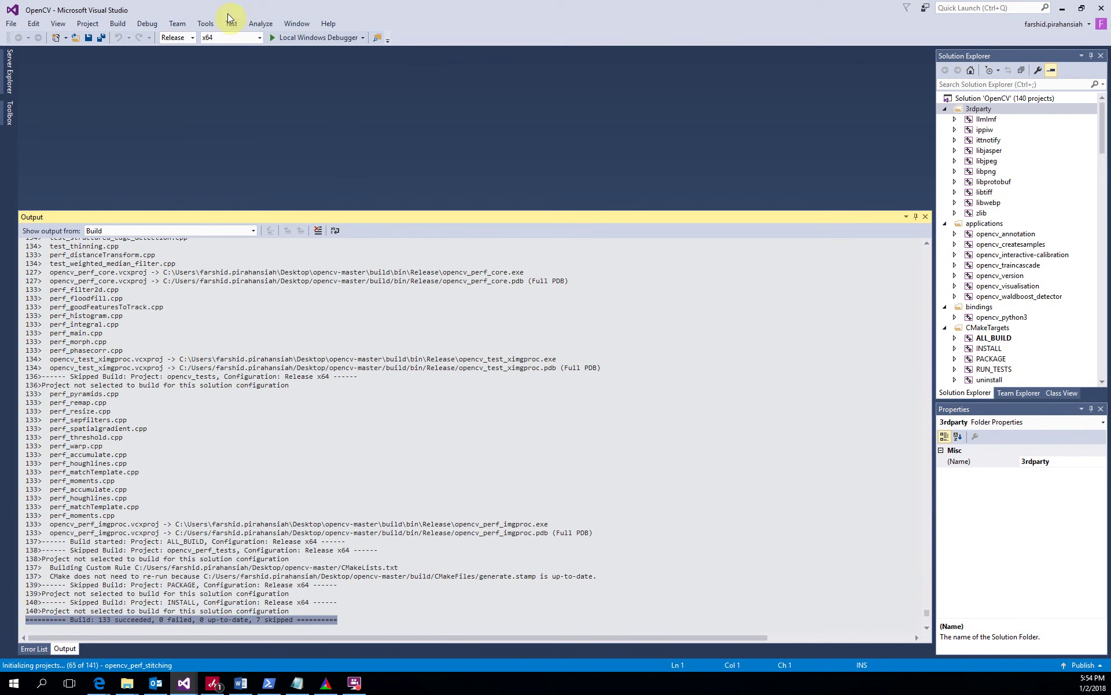
Switch the solution configuration to Debug and back to Release.
left_click(171, 40)
left_click(175, 50)
left_click(176, 38)
left_click(176, 61)
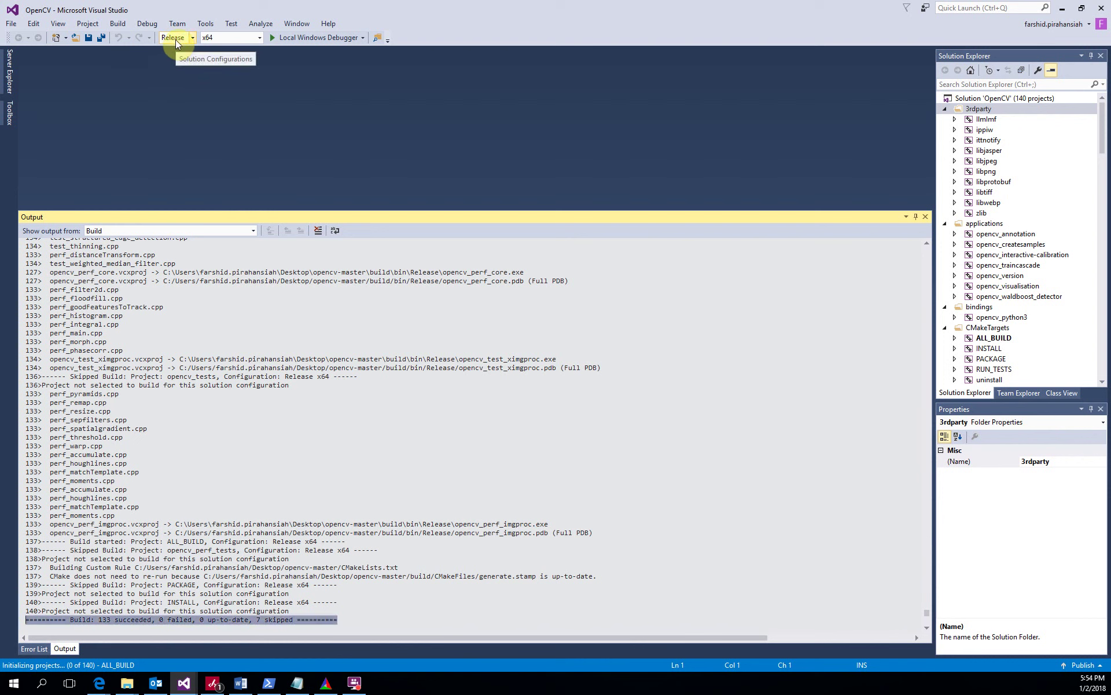
Set the solution configuration to Debug and bring up the commands for the INSTALL project under CMakeTargets.
left_click(176, 40)
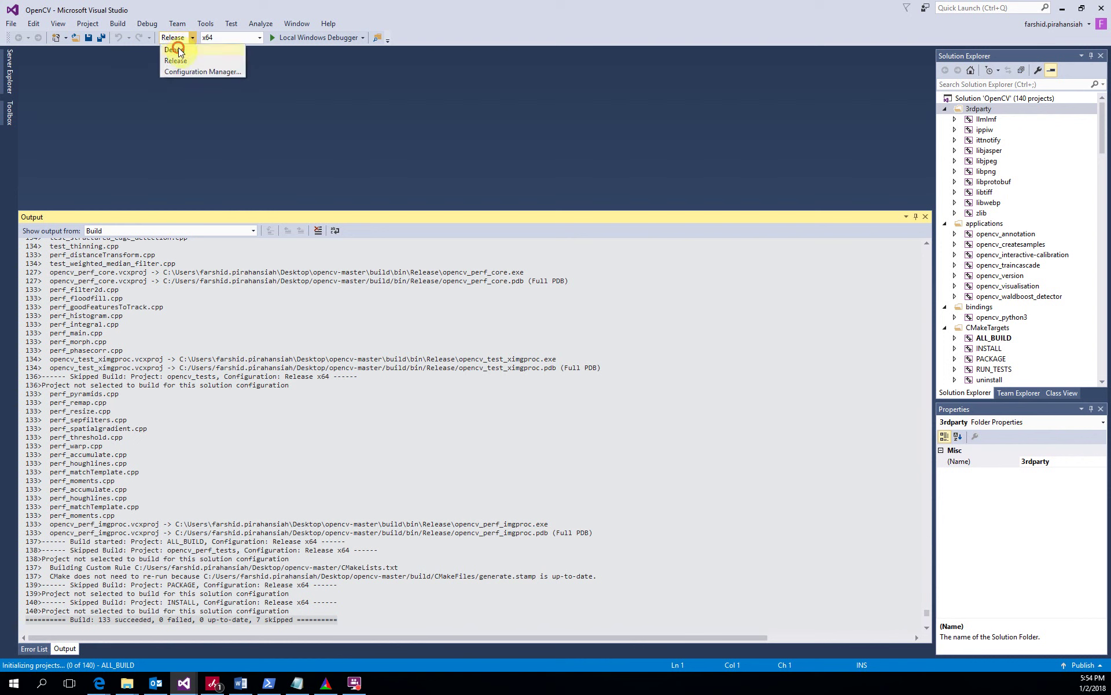
left_click(175, 49)
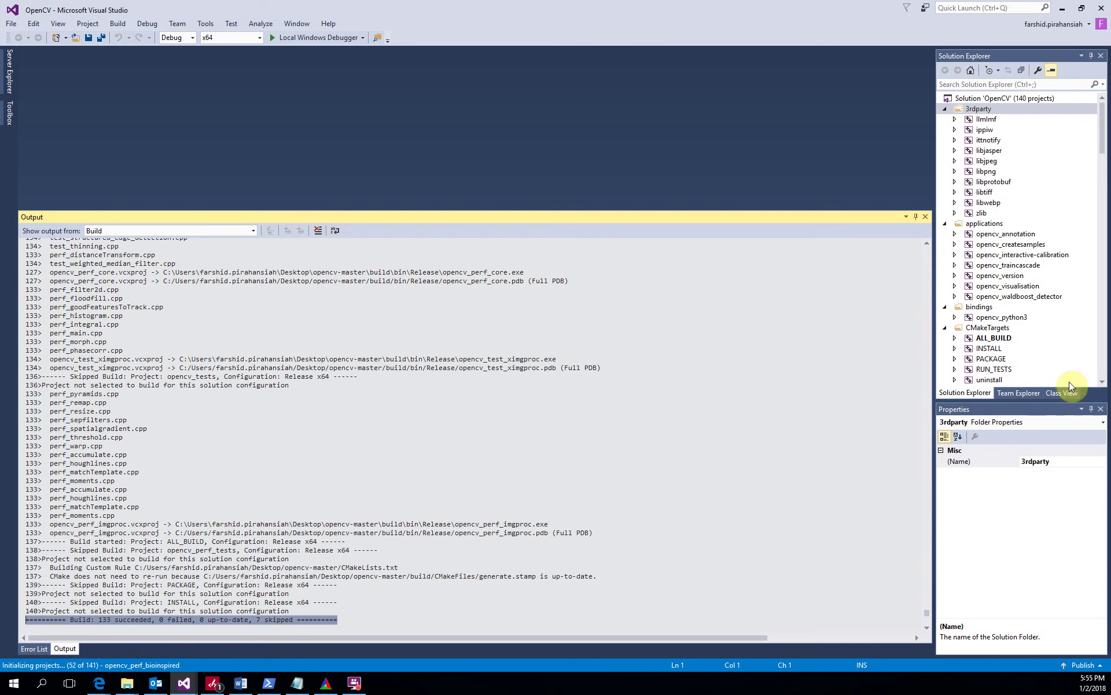
left_click(1003, 349)
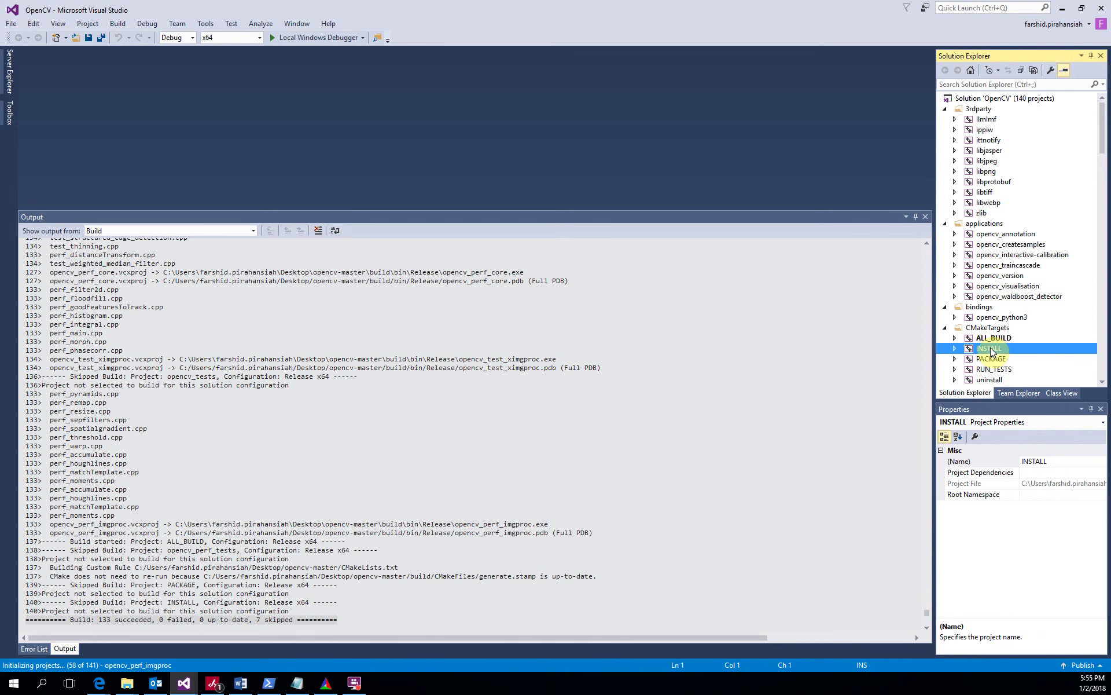
right_click(991, 351)
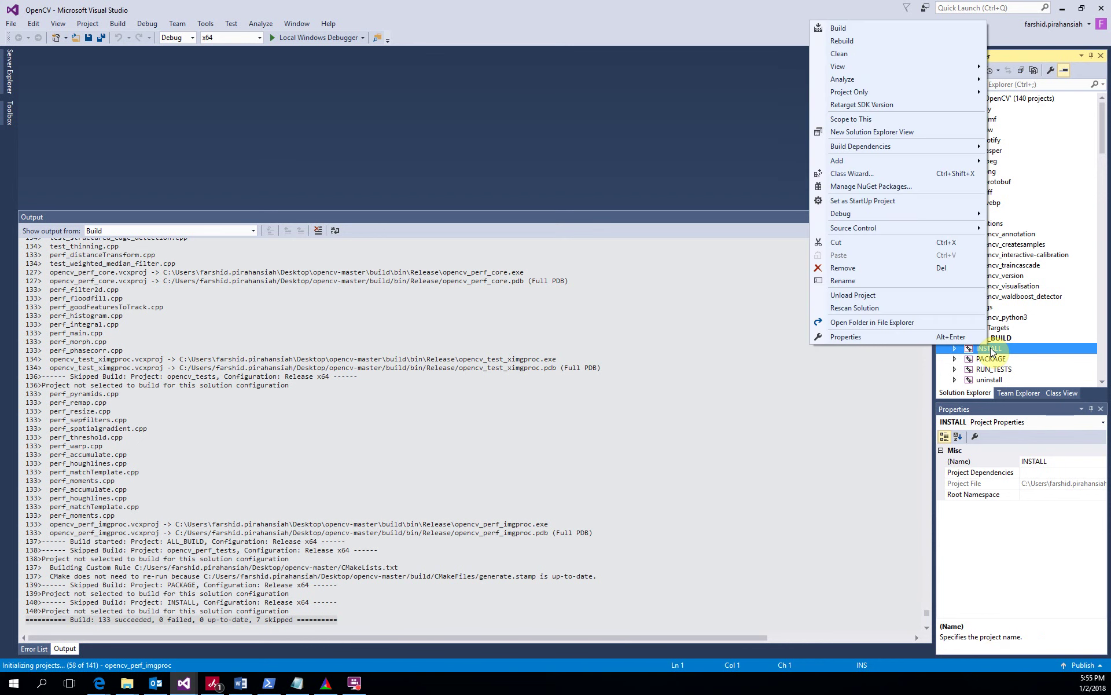